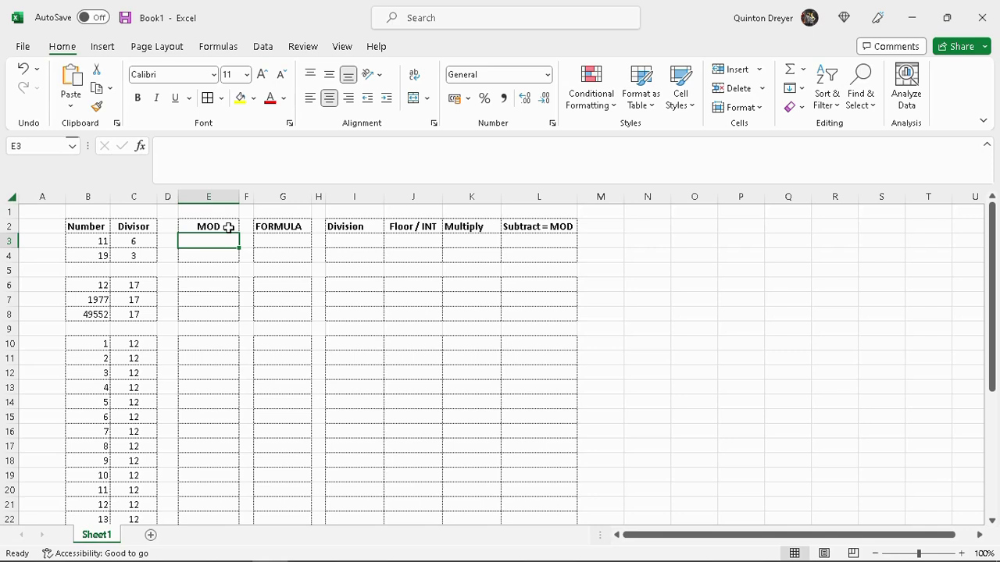
Review the number 11 in B3, the divisor 6 in C3 and the empty MOD cell E3.
{"action": "left_click", "coordinate": [129, 239]}
{"action": "left_click", "coordinate": [88, 241]}
{"action": "left_click", "coordinate": [139, 241]}
{"action": "key", "text": "Left"}
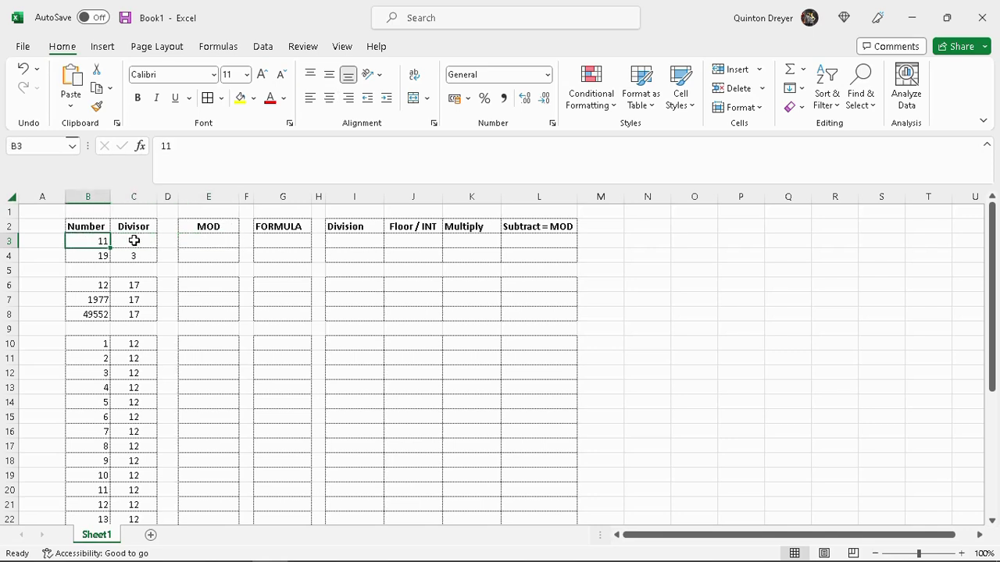
{"action": "left_click", "coordinate": [135, 240]}
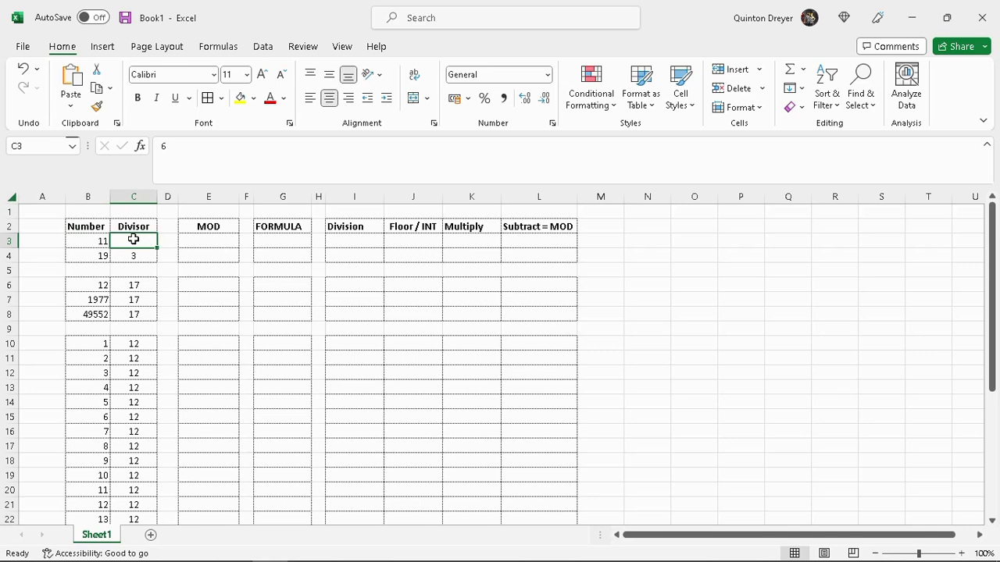
{"action": "left_click", "coordinate": [215, 241]}
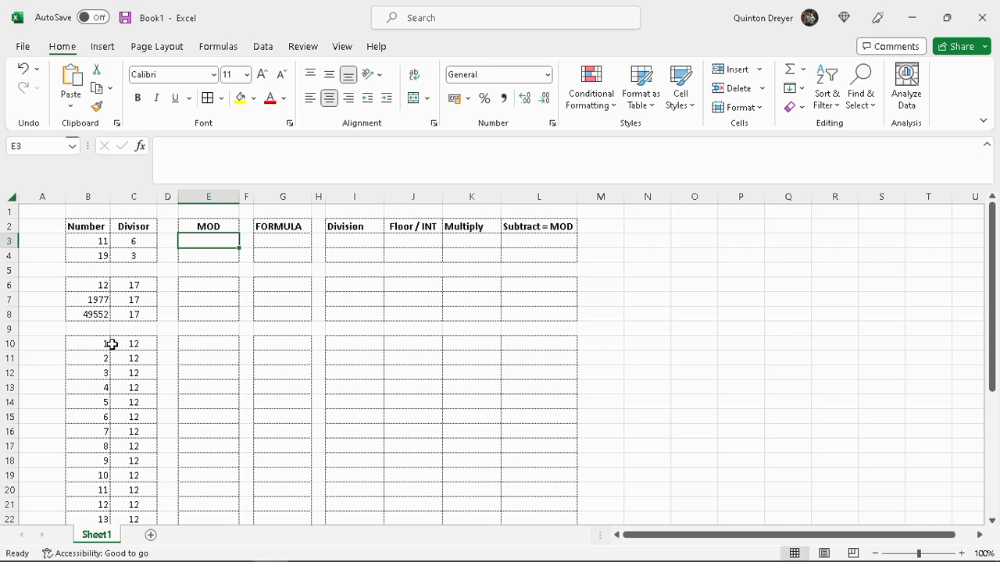
{"action": "left_click_drag", "start_coordinate": [214, 344], "coordinate": [537, 520]}
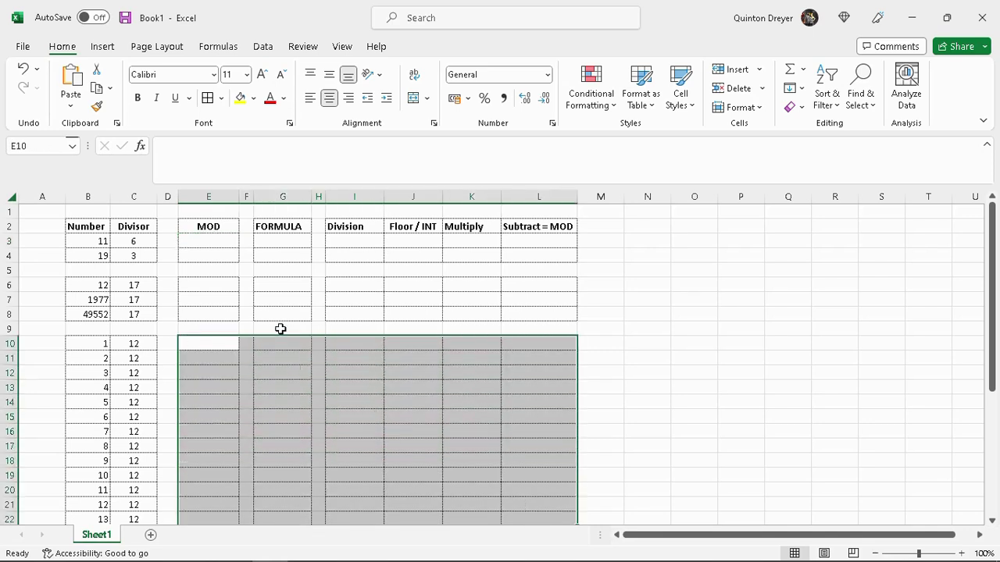
{"action": "left_click", "coordinate": [214, 242]}
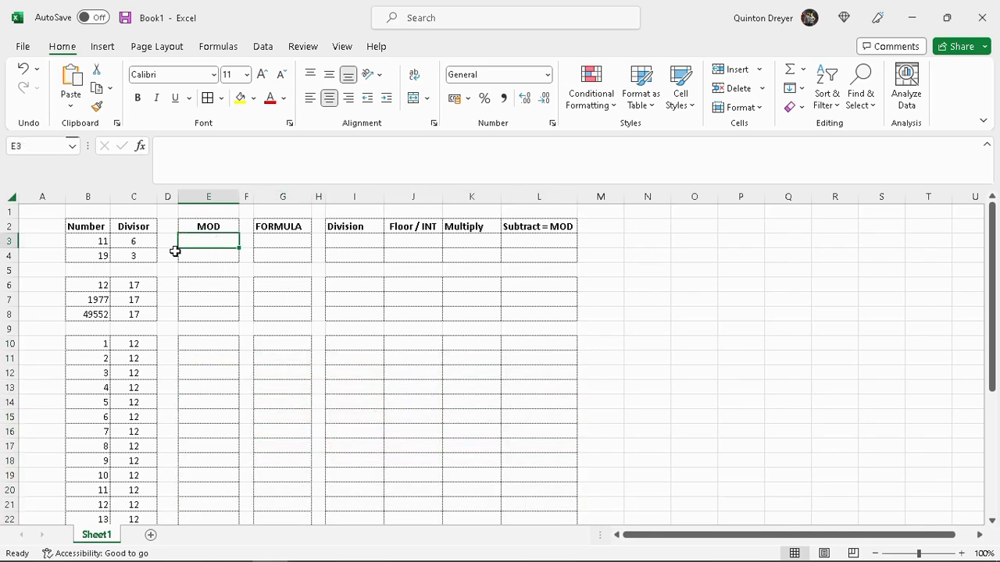
{"action": "left_click", "coordinate": [94, 243]}
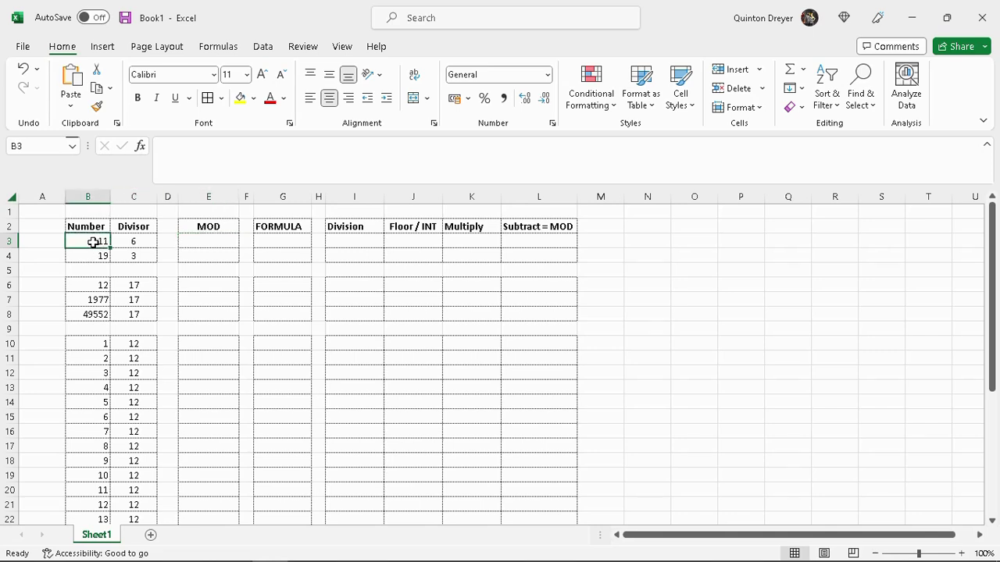
{"action": "left_click", "coordinate": [114, 242]}
{"action": "left_click", "coordinate": [102, 242]}
{"action": "left_click", "coordinate": [115, 241]}
{"action": "left_click", "coordinate": [209, 244]}
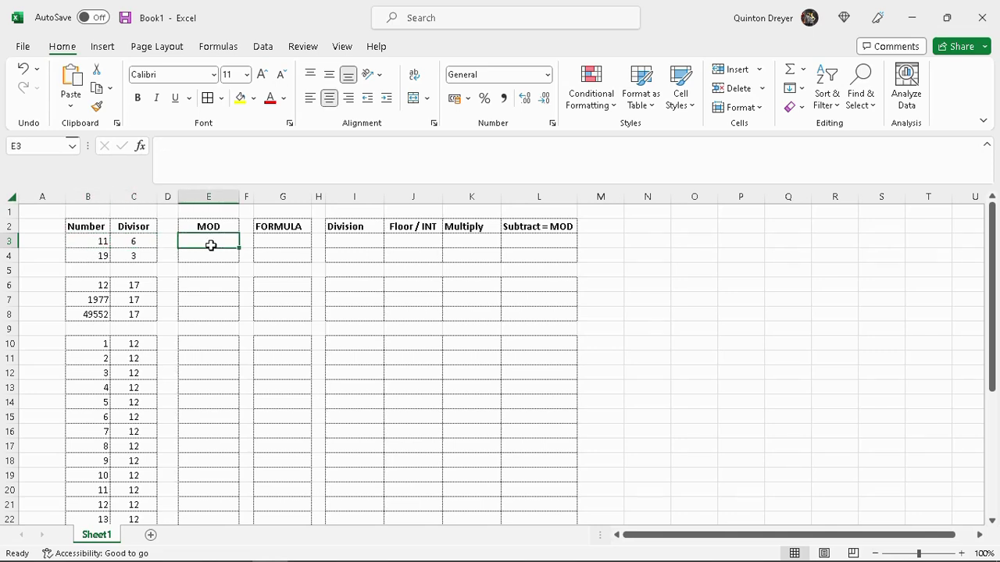
{"action": "left_click", "coordinate": [91, 239]}
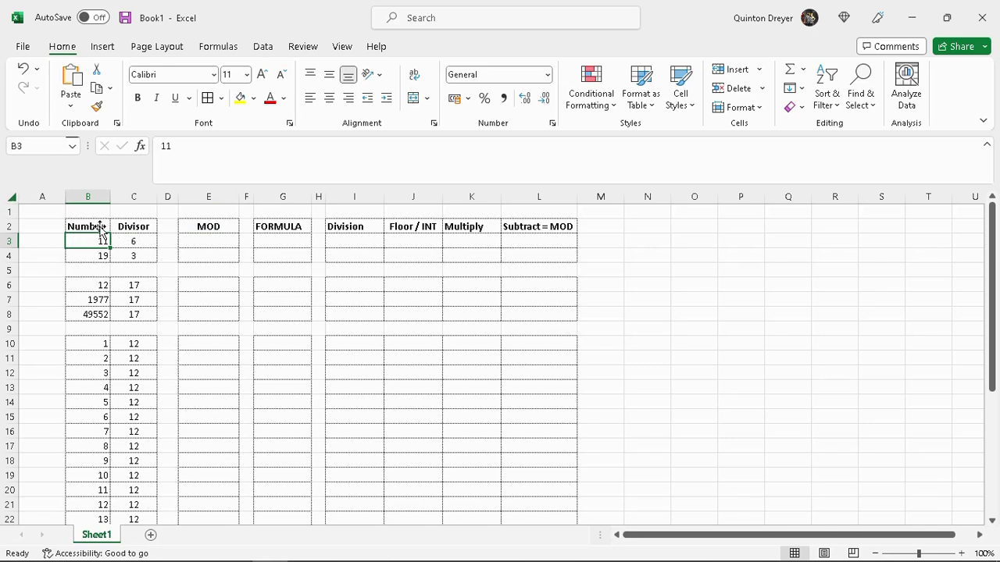
{"action": "left_click", "coordinate": [210, 244]}
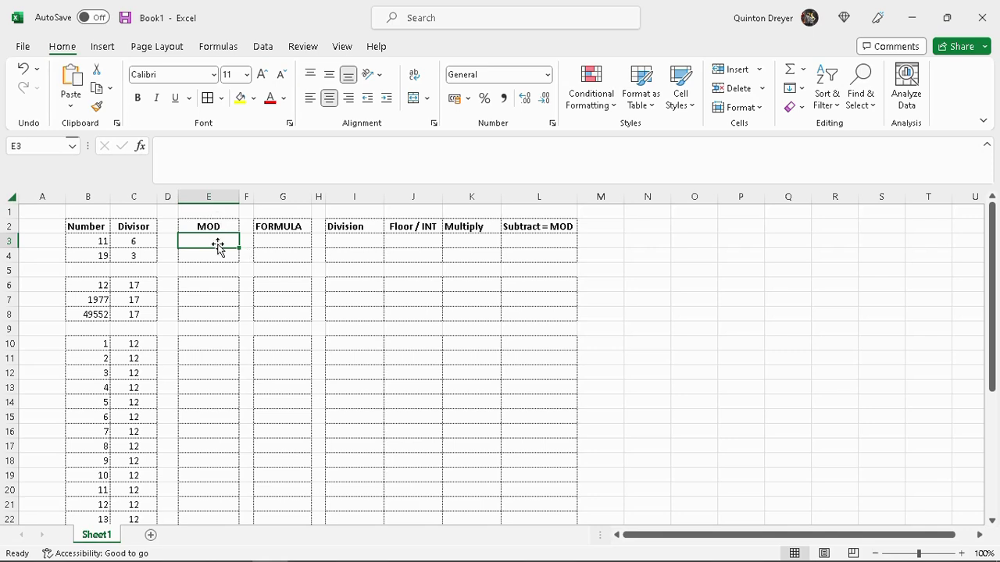
Look over row 3's FORMULA, Division, Floor / INT, Multiply and Subtract = MOD cells.
{"action": "left_click", "coordinate": [292, 245]}
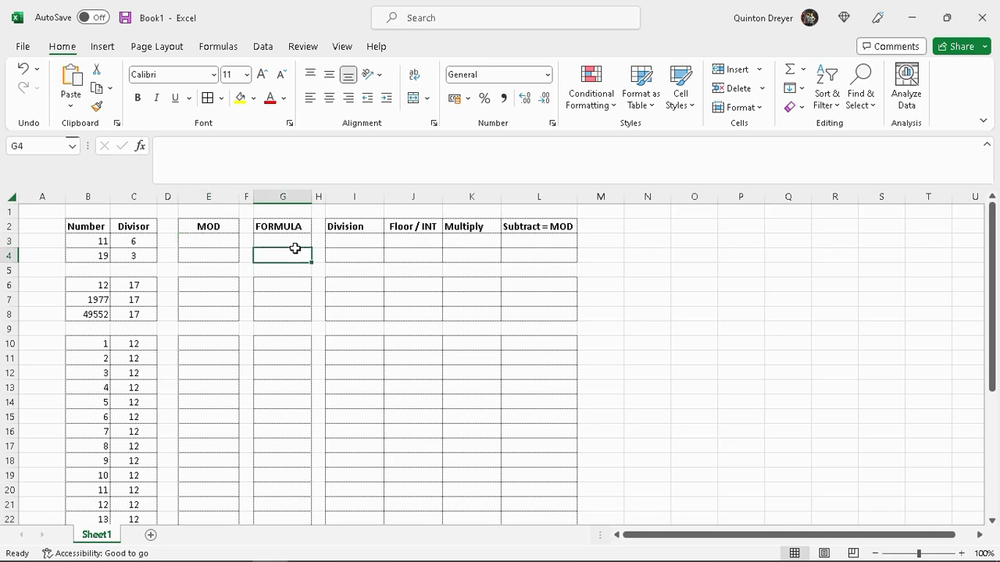
{"action": "left_click", "coordinate": [219, 242]}
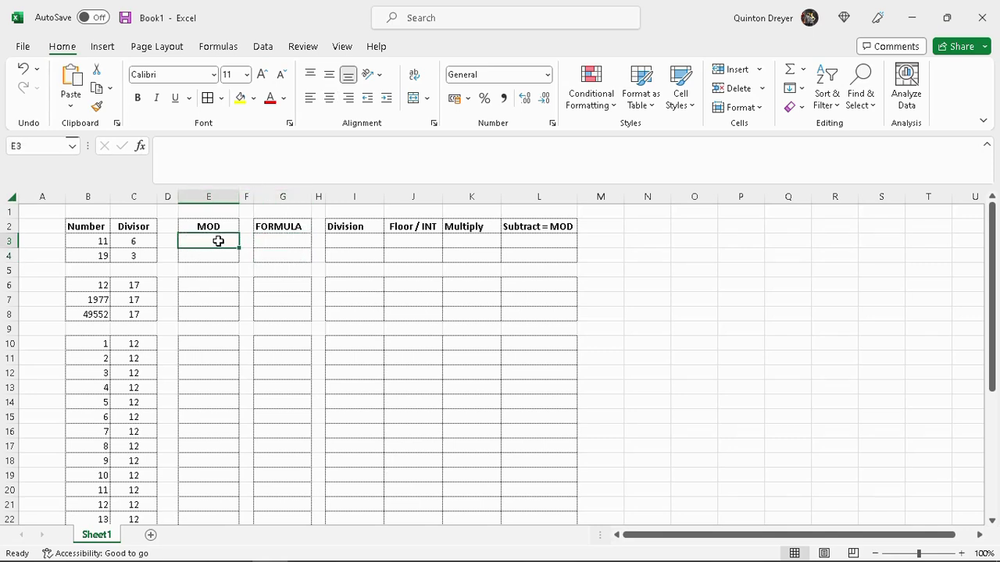
{"action": "left_click", "coordinate": [286, 239]}
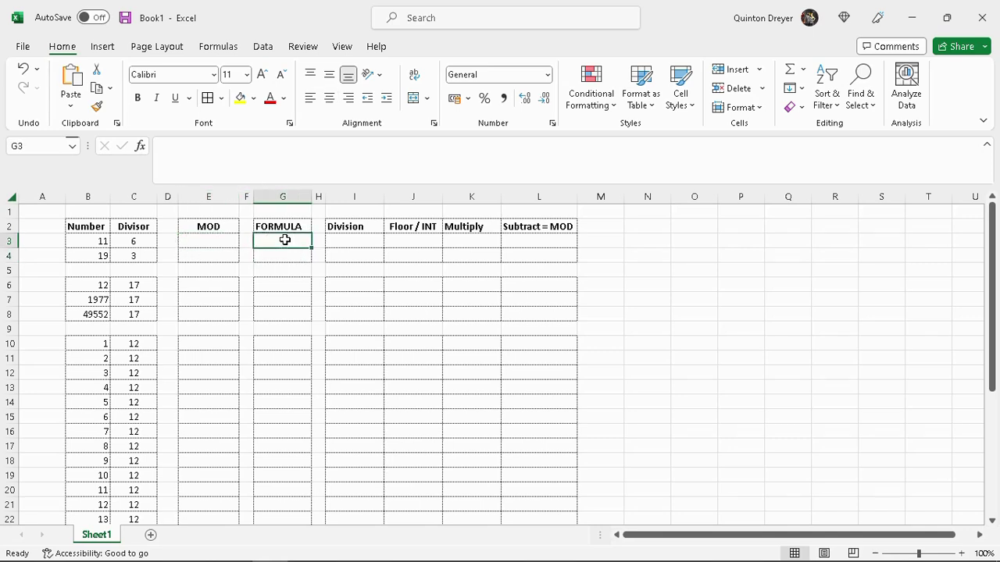
{"action": "left_click", "coordinate": [355, 242]}
{"action": "left_click", "coordinate": [406, 241]}
{"action": "left_click", "coordinate": [461, 242]}
{"action": "left_click", "coordinate": [548, 240]}
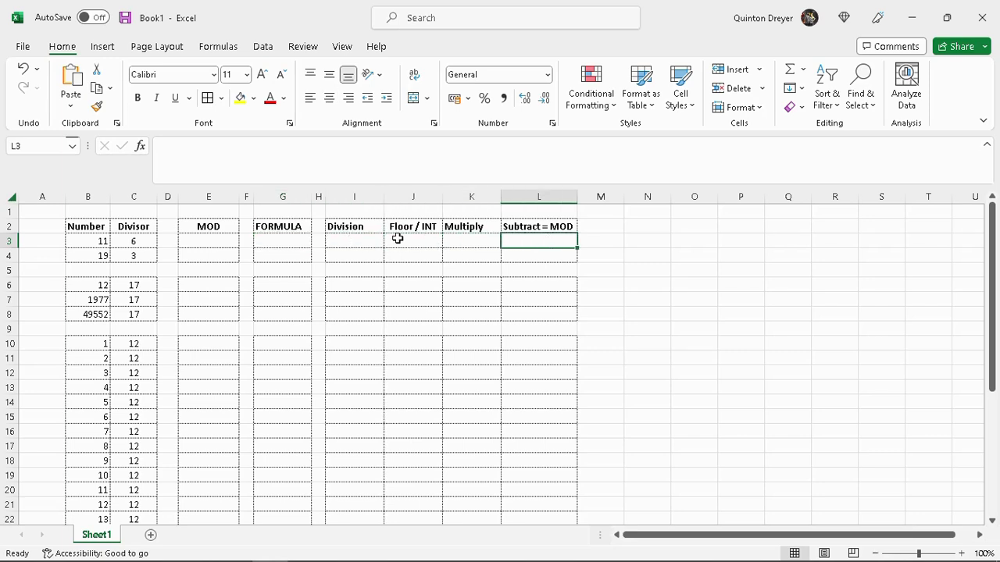
{"action": "left_click", "coordinate": [205, 243]}
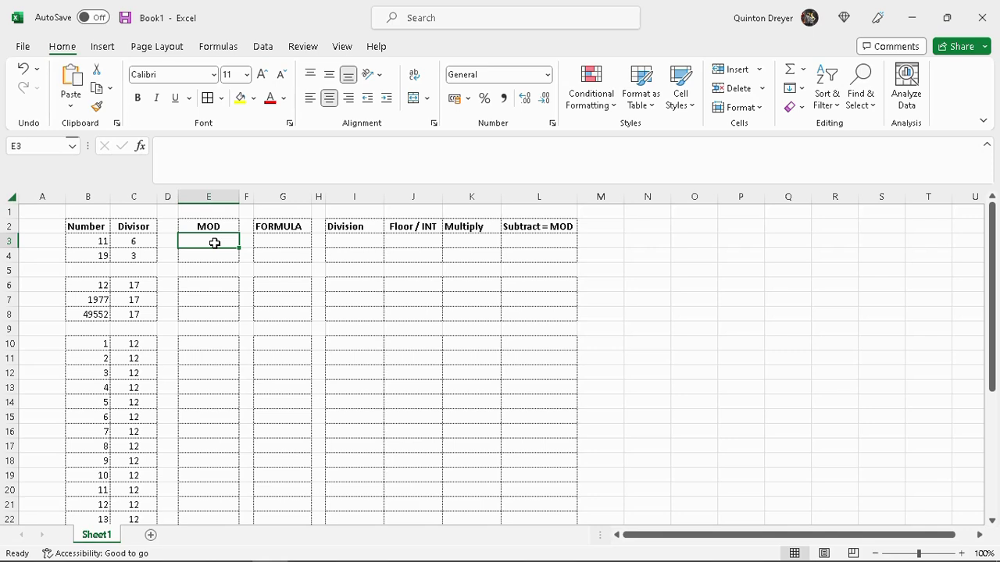
Enter =MOD(B3;C3) in E3, returning 5.
{"action": "type", "text": "="}
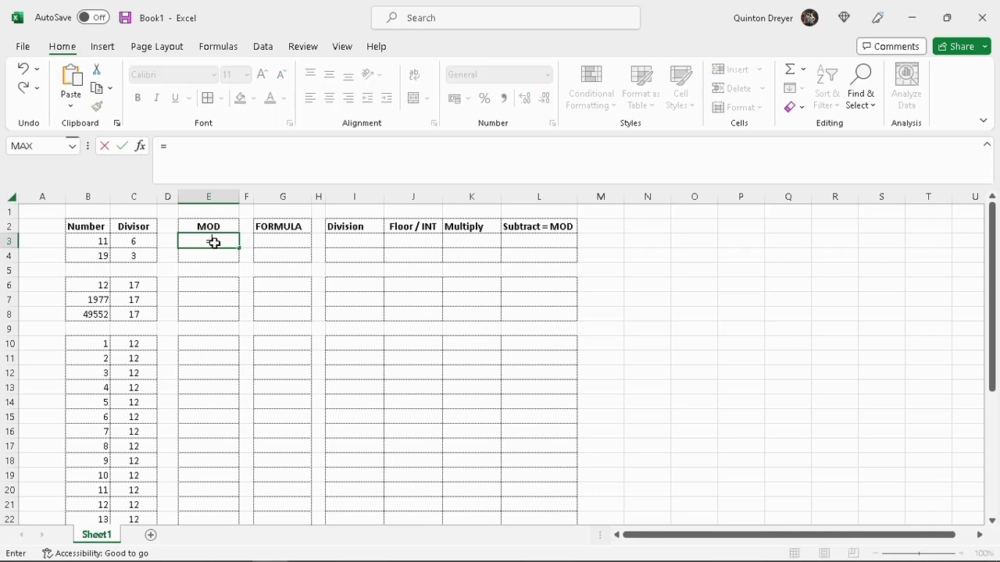
{"action": "type", "text": "mod"}
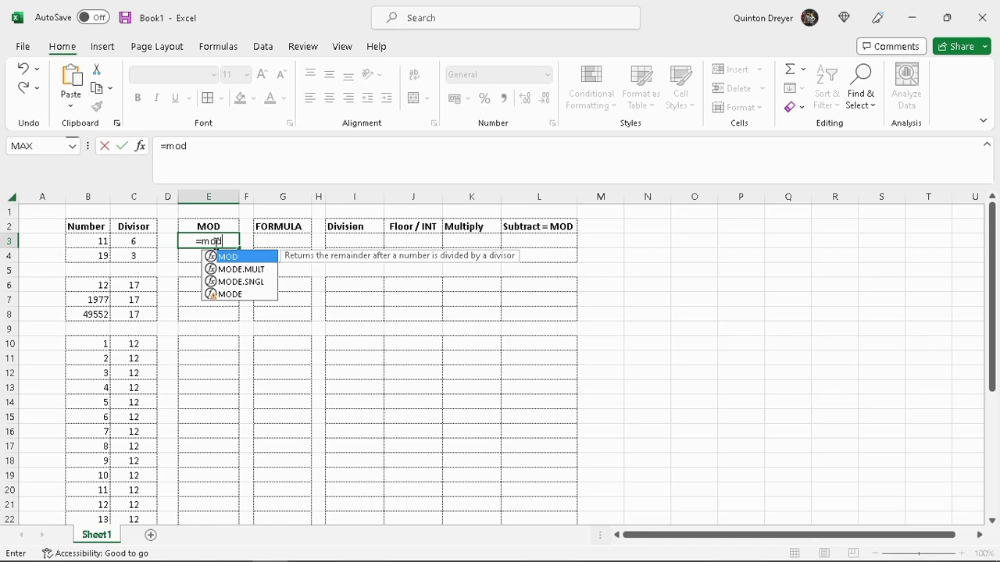
{"action": "type", "text": "("}
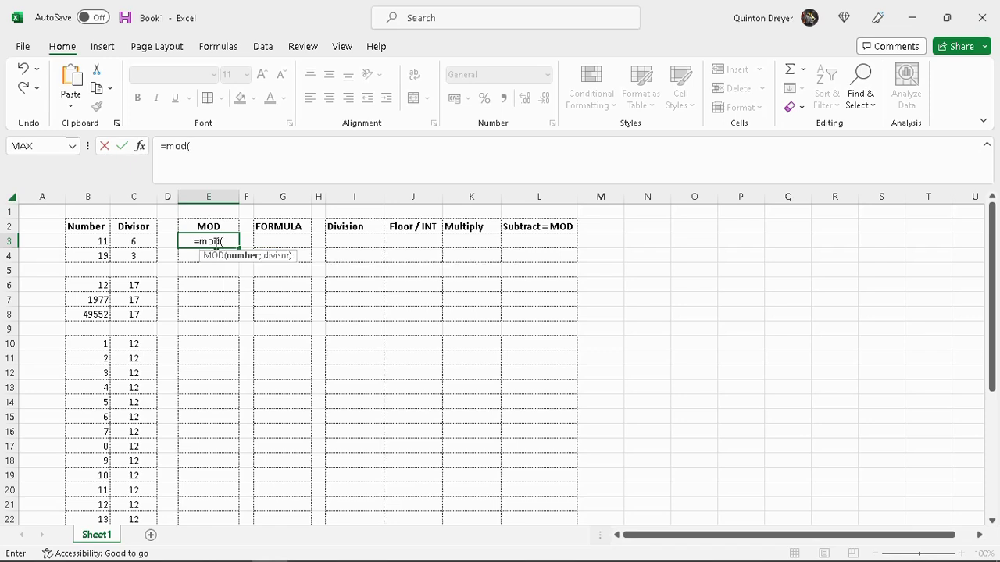
{"action": "left_click", "coordinate": [93, 241]}
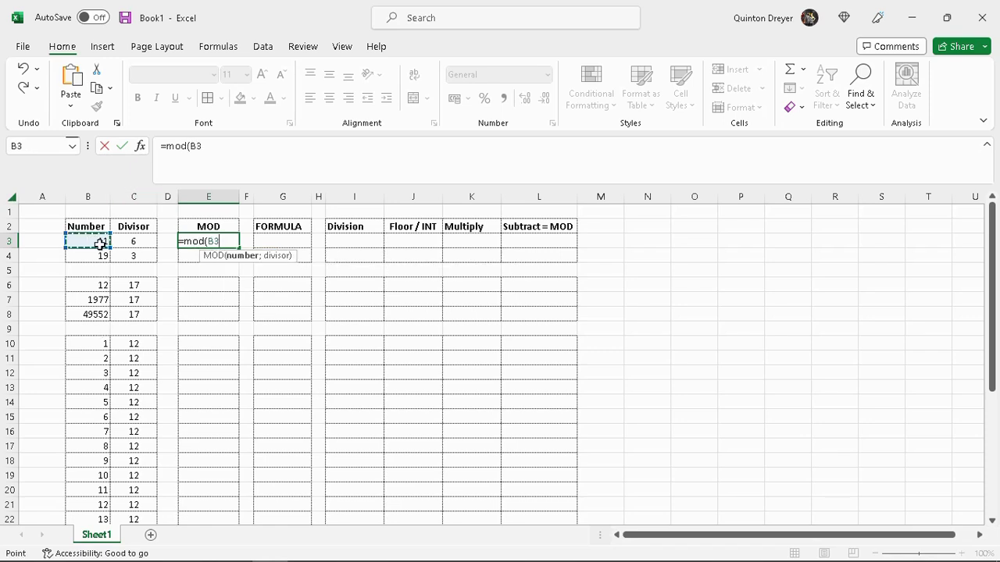
{"action": "type", "text": ";"}
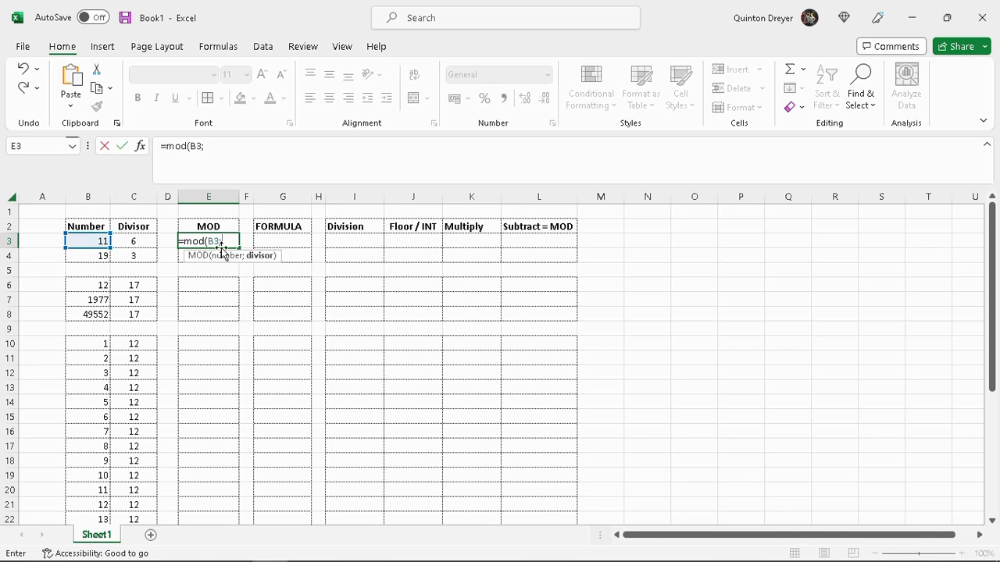
{"action": "left_click", "coordinate": [139, 239]}
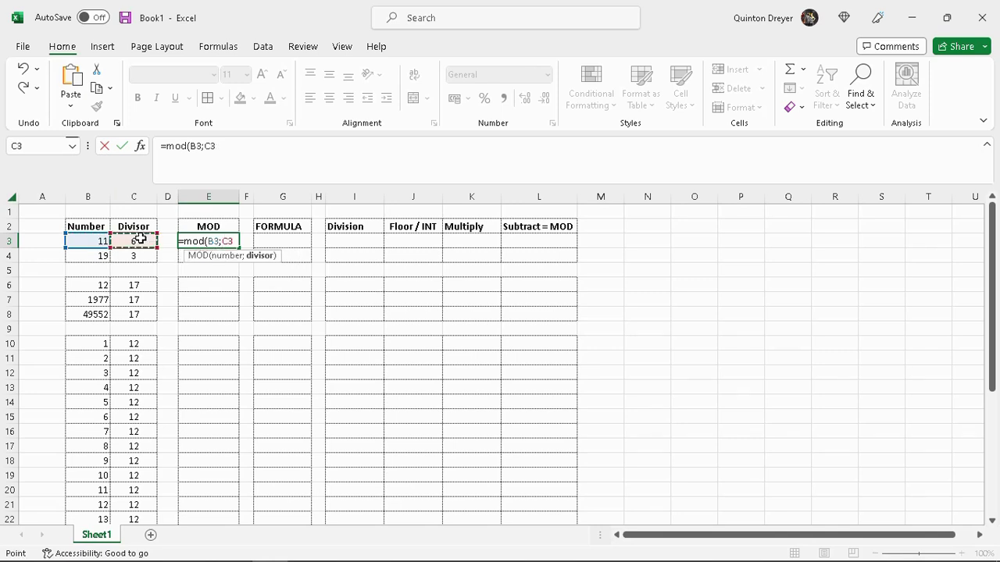
{"action": "type", "text": ")"}
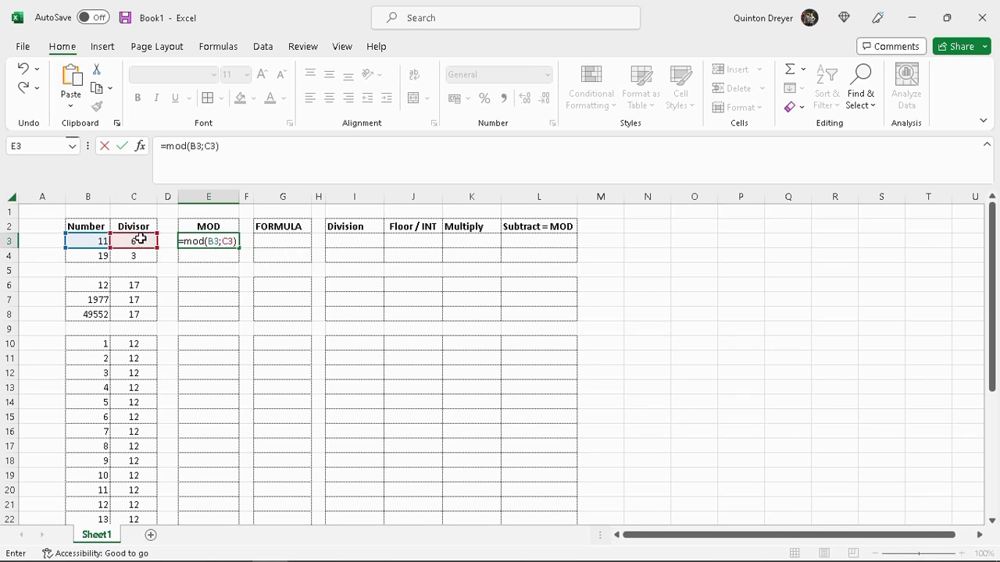
{"action": "key", "text": "Return"}
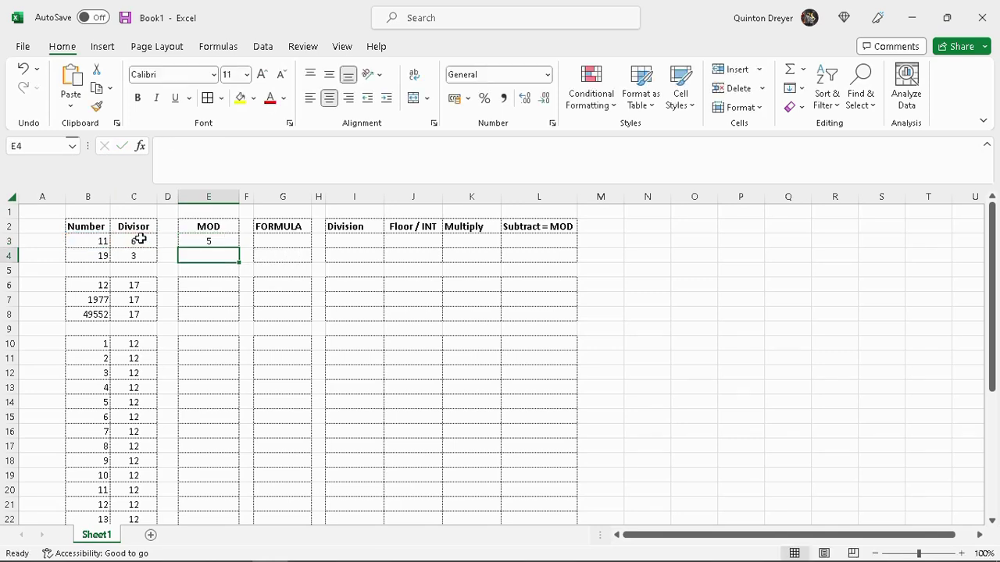
{"action": "left_click", "coordinate": [91, 241]}
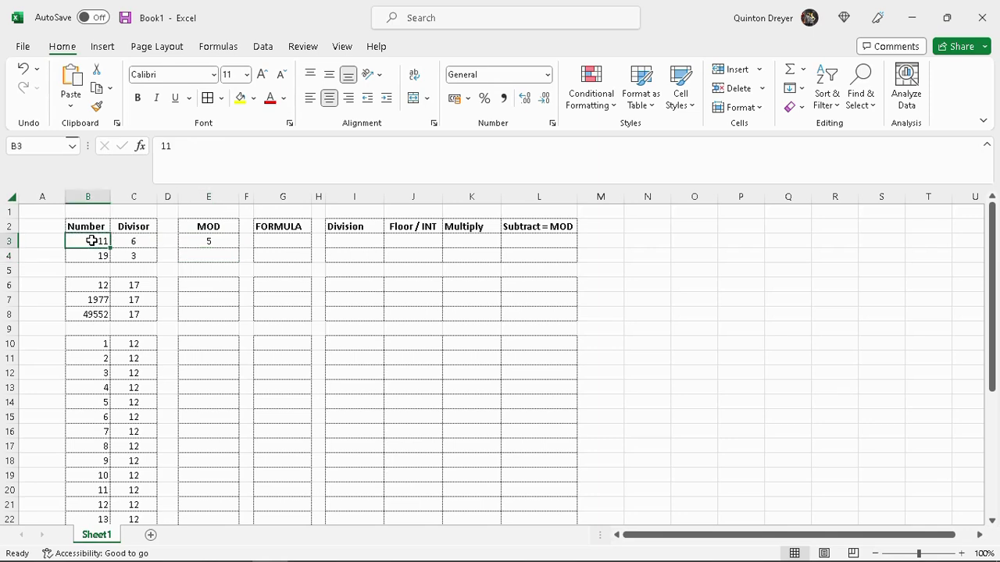
{"action": "left_click", "coordinate": [146, 240]}
{"action": "left_click", "coordinate": [214, 241]}
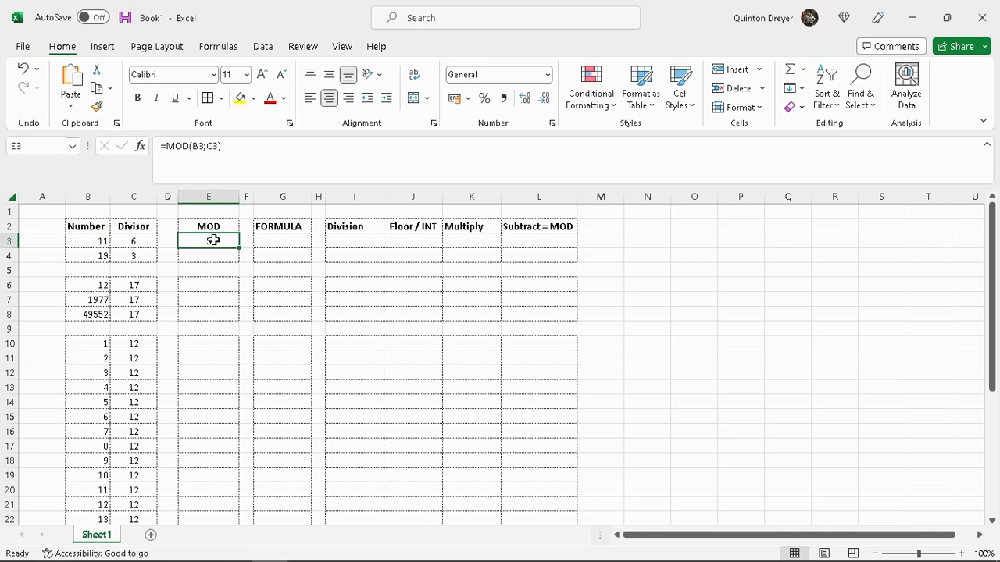
{"action": "left_click", "coordinate": [213, 261]}
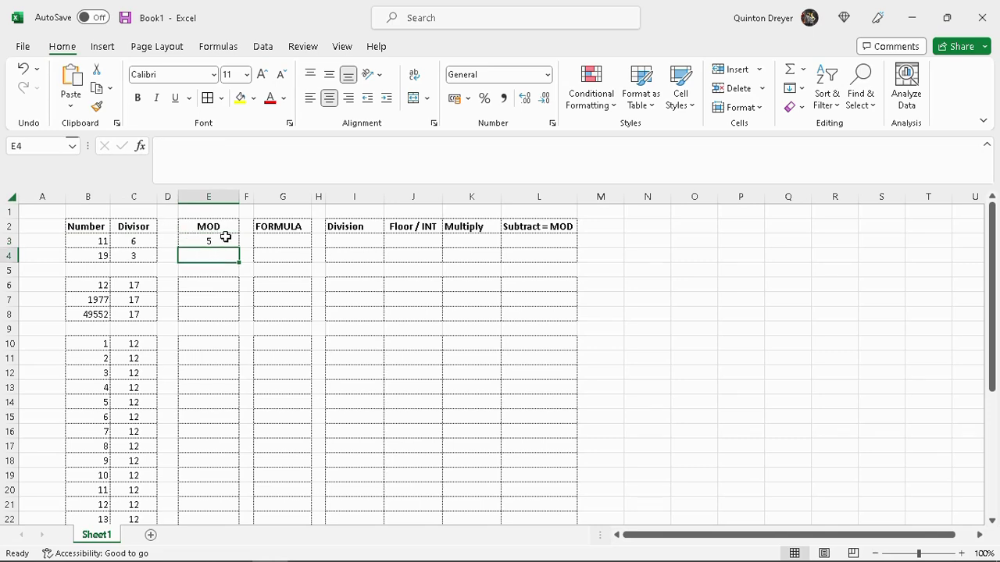
{"action": "left_click", "coordinate": [224, 238]}
{"action": "left_click", "coordinate": [160, 243]}
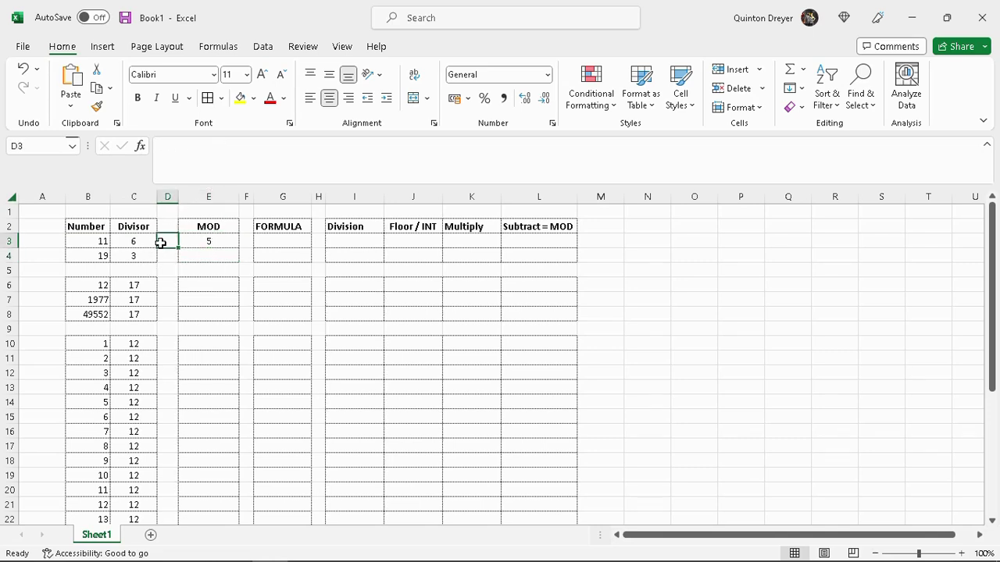
{"action": "left_click", "coordinate": [339, 243]}
{"action": "left_click", "coordinate": [209, 256]}
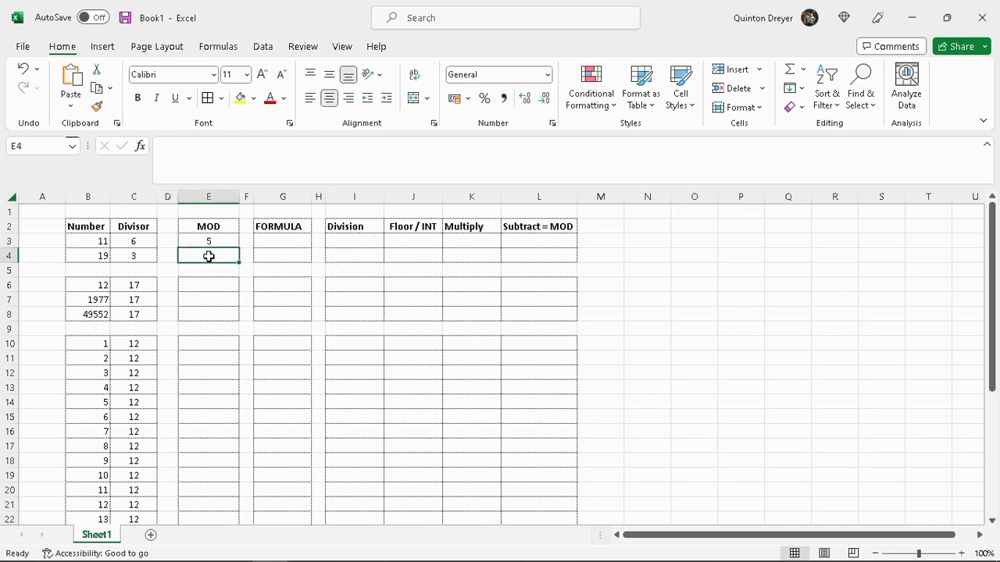
Enter =MOD(B4;C4) in E4, returning 1 for 19 divided by 3.
{"action": "type", "text": "=mod("}
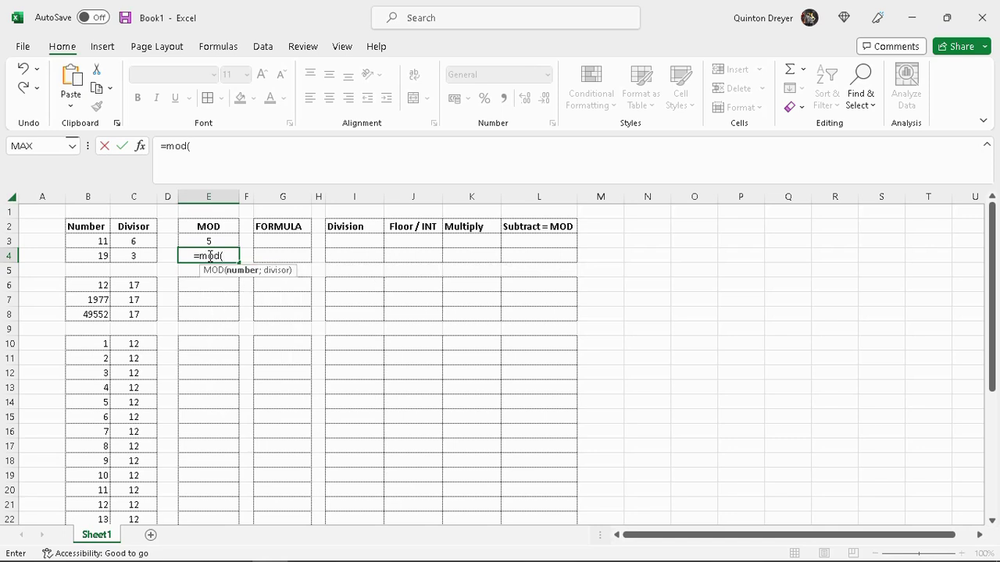
{"action": "left_click", "coordinate": [97, 256]}
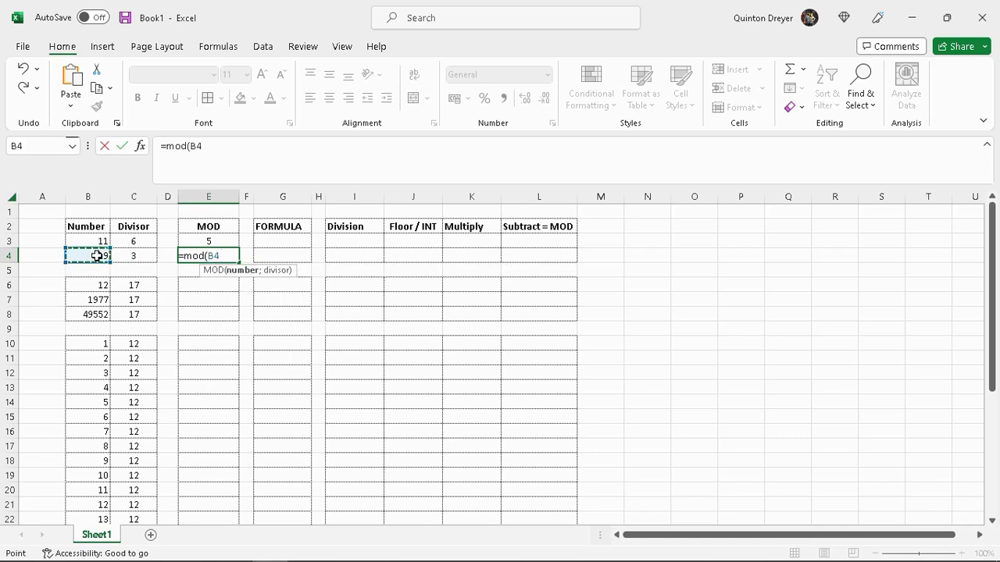
{"action": "type", "text": ";"}
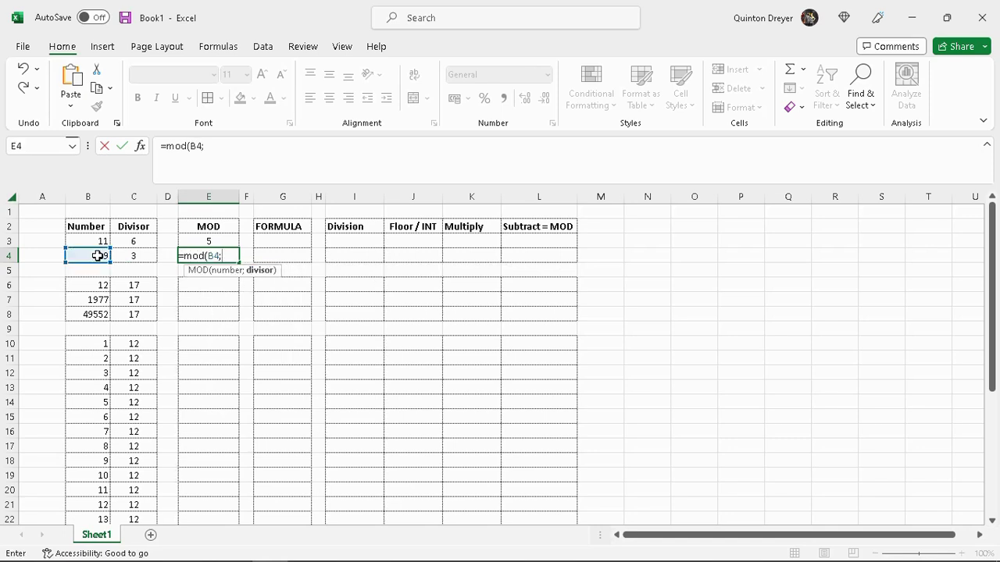
{"action": "left_click", "coordinate": [132, 256]}
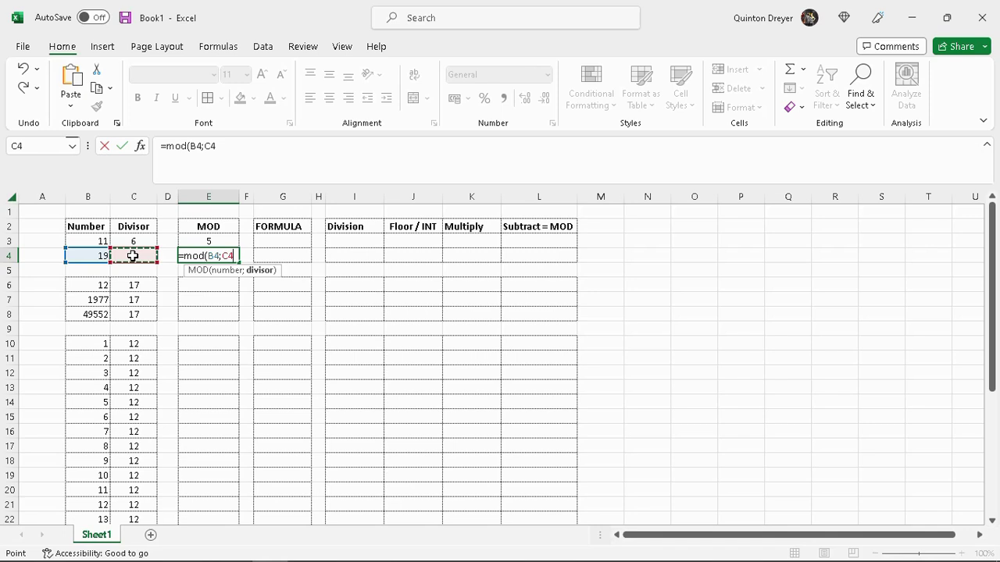
{"action": "type", "text": ")"}
{"action": "key", "text": "Return"}
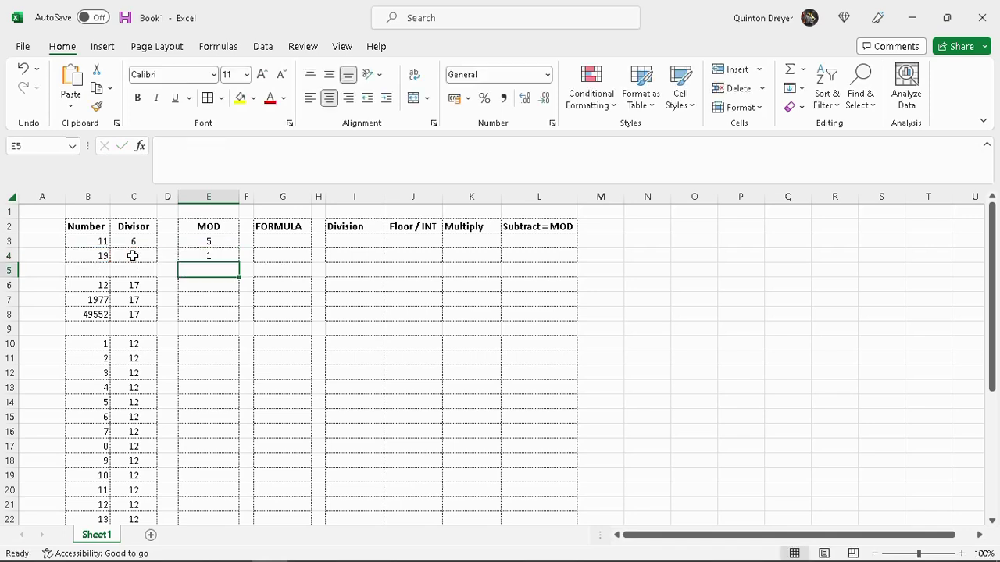
{"action": "left_click", "coordinate": [229, 253]}
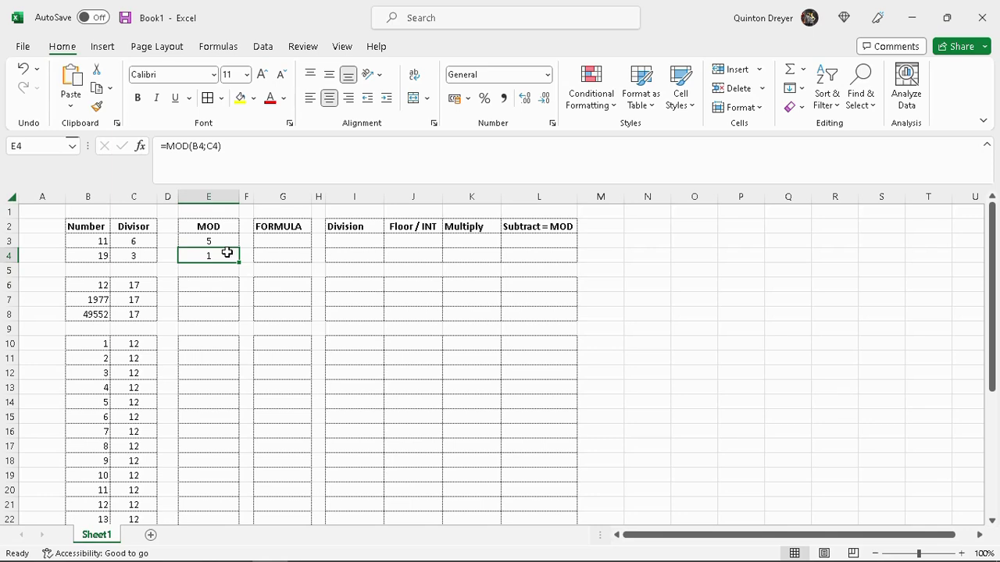
{"action": "left_click", "coordinate": [224, 244]}
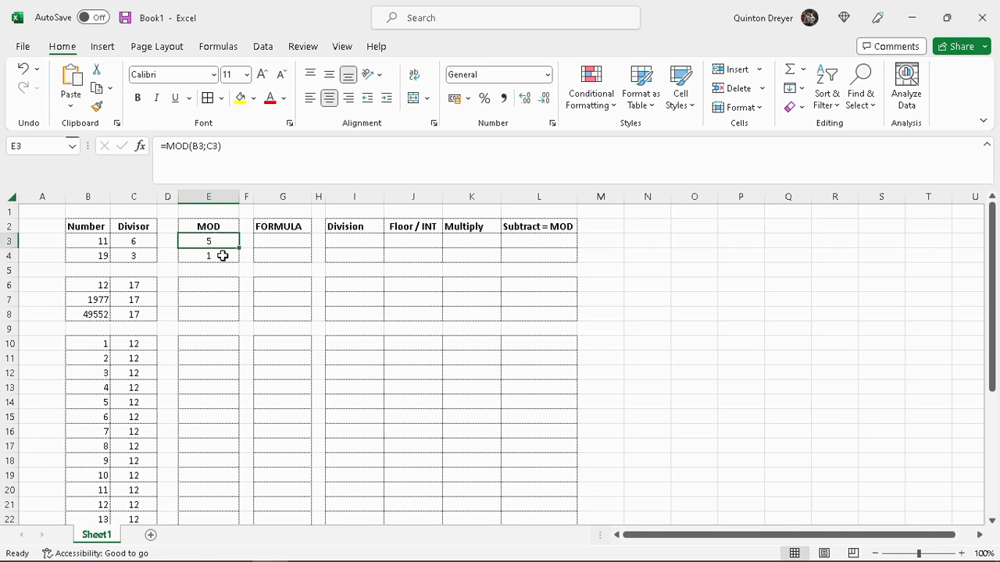
{"action": "left_click", "coordinate": [224, 255]}
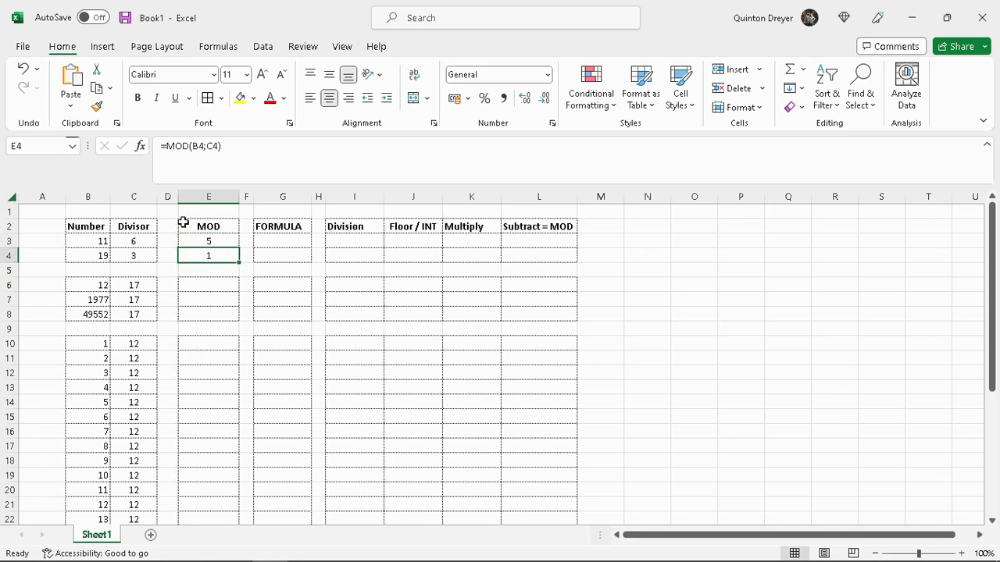
{"action": "left_click", "coordinate": [96, 257]}
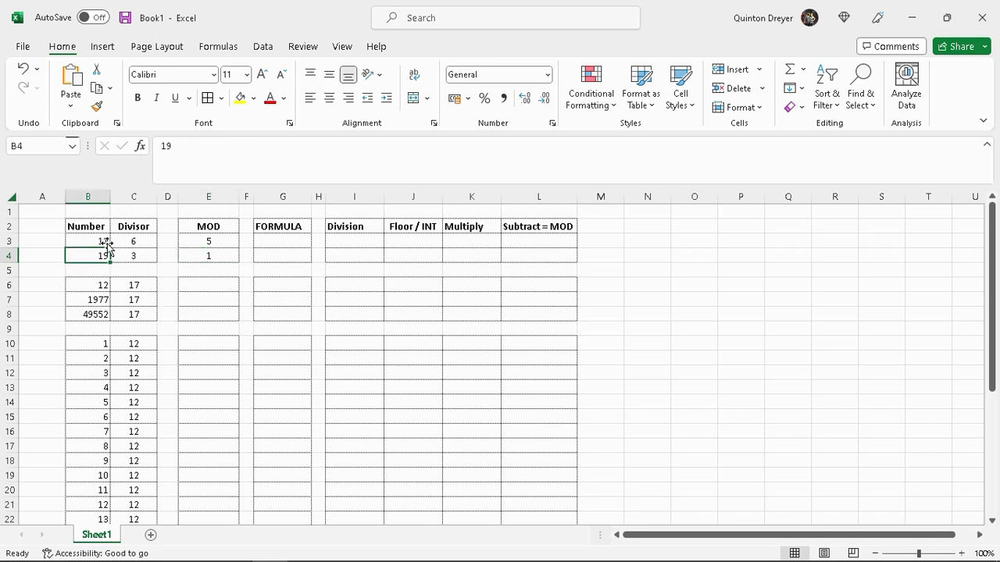
{"action": "left_click", "coordinate": [137, 256]}
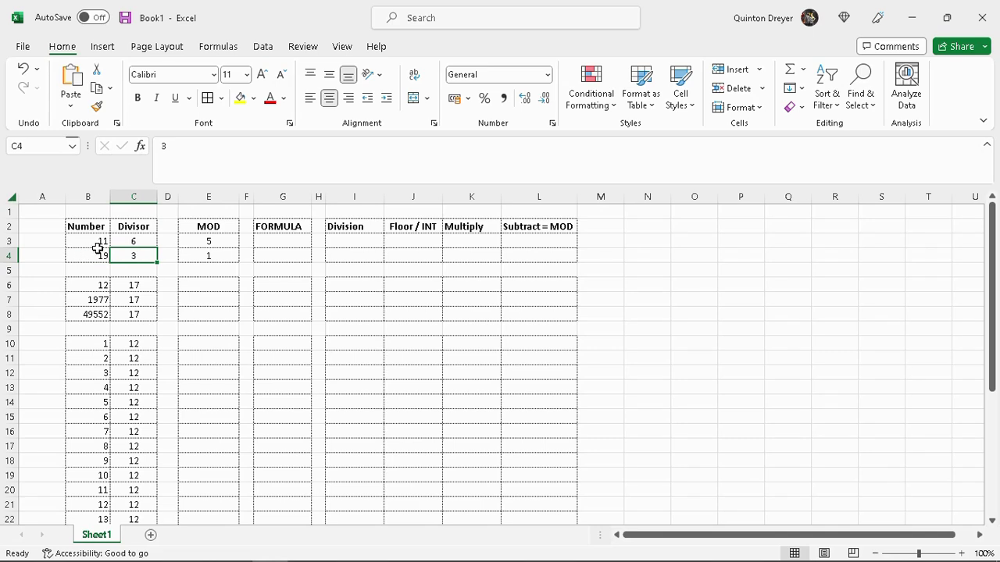
{"action": "left_click", "coordinate": [349, 243]}
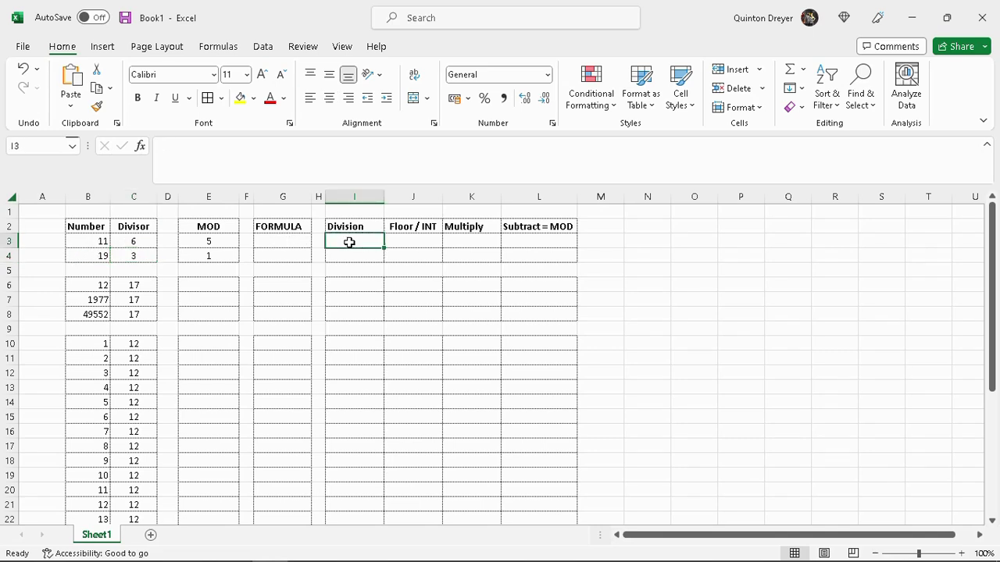
{"action": "left_click", "coordinate": [422, 242]}
{"action": "left_click", "coordinate": [472, 242]}
{"action": "left_click", "coordinate": [551, 242]}
{"action": "left_click", "coordinate": [547, 257]}
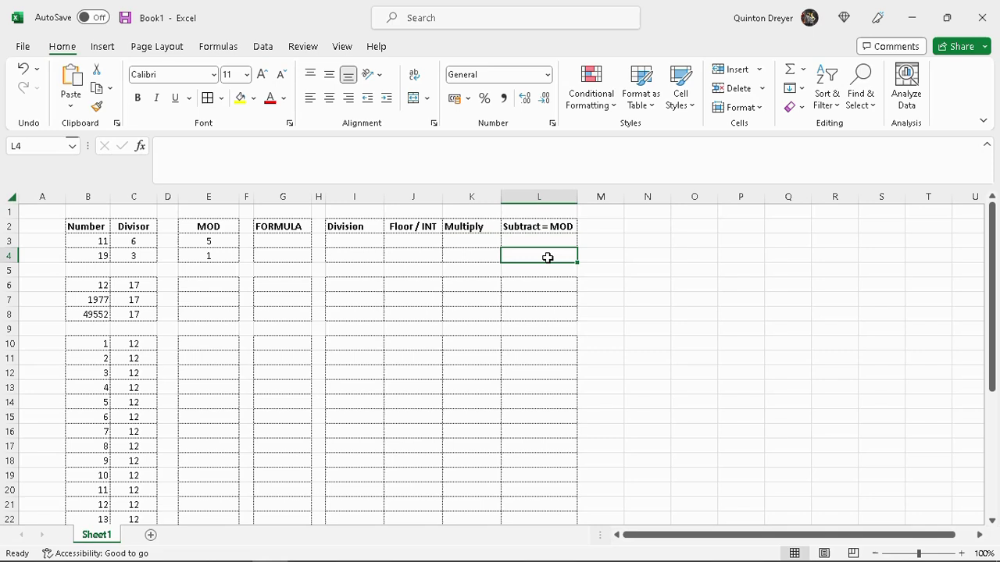
{"action": "left_click", "coordinate": [380, 252]}
{"action": "left_click", "coordinate": [367, 239]}
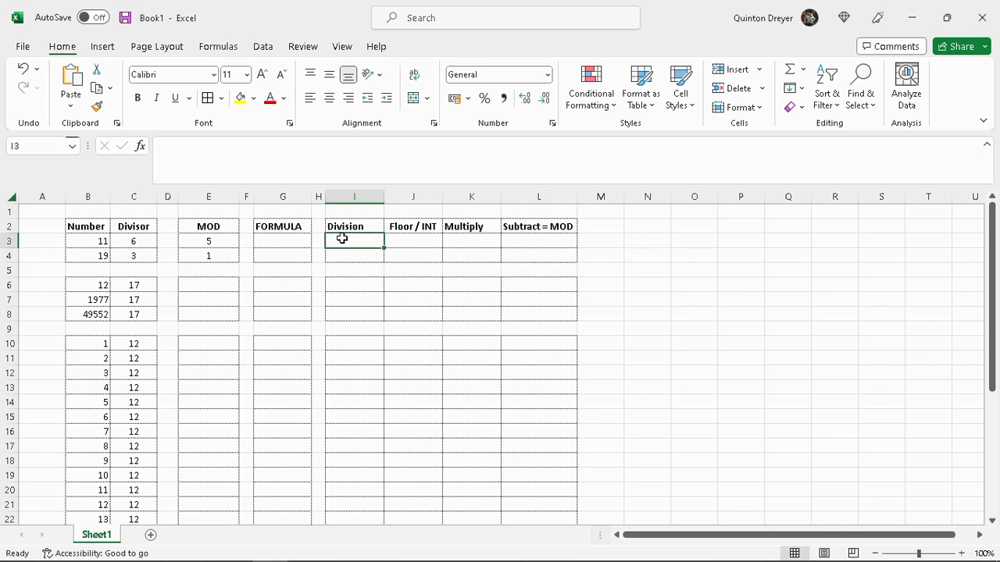
{"action": "left_click", "coordinate": [278, 242]}
{"action": "left_click", "coordinate": [346, 244]}
Enter =B3/C3 in Division cell I3, giving 1,83333333.
{"action": "type", "text": "="}
{"action": "left_click", "coordinate": [86, 243]}
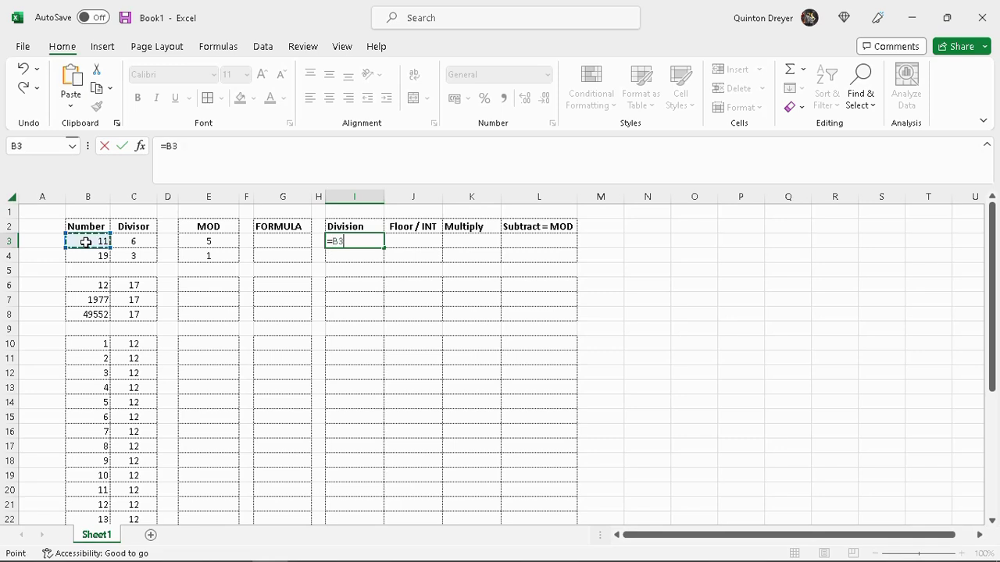
{"action": "type", "text": "/"}
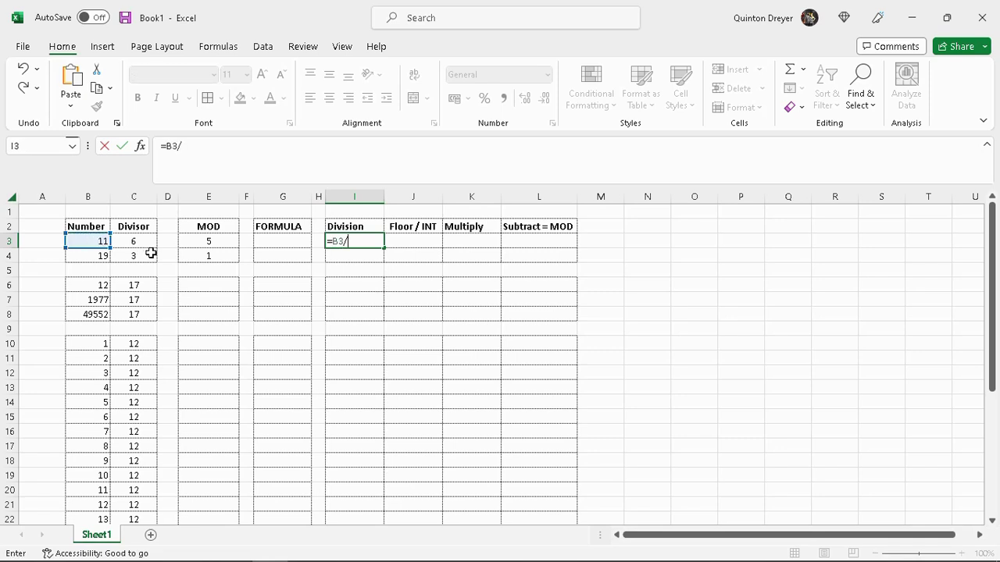
{"action": "left_click", "coordinate": [151, 241]}
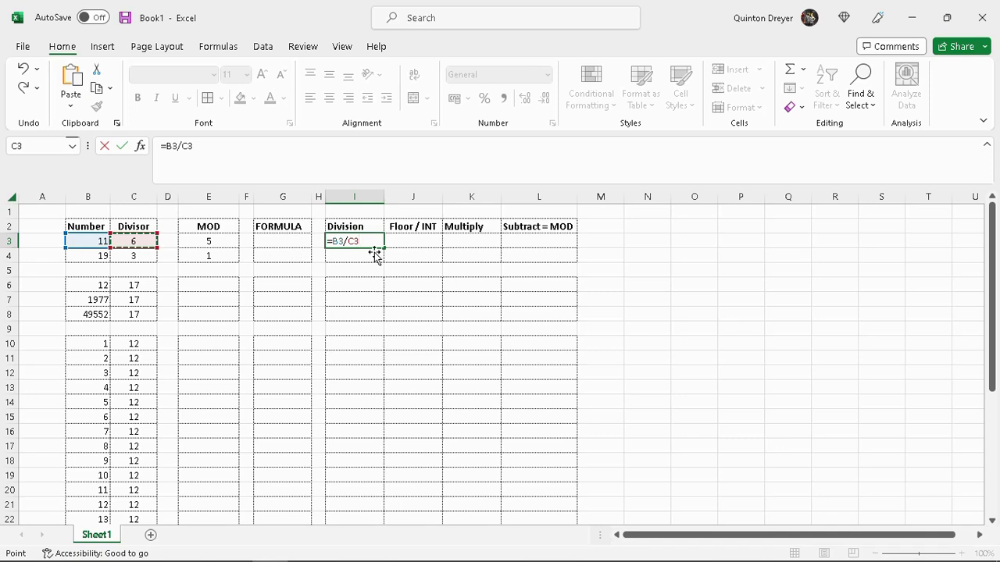
{"action": "key", "text": "Return"}
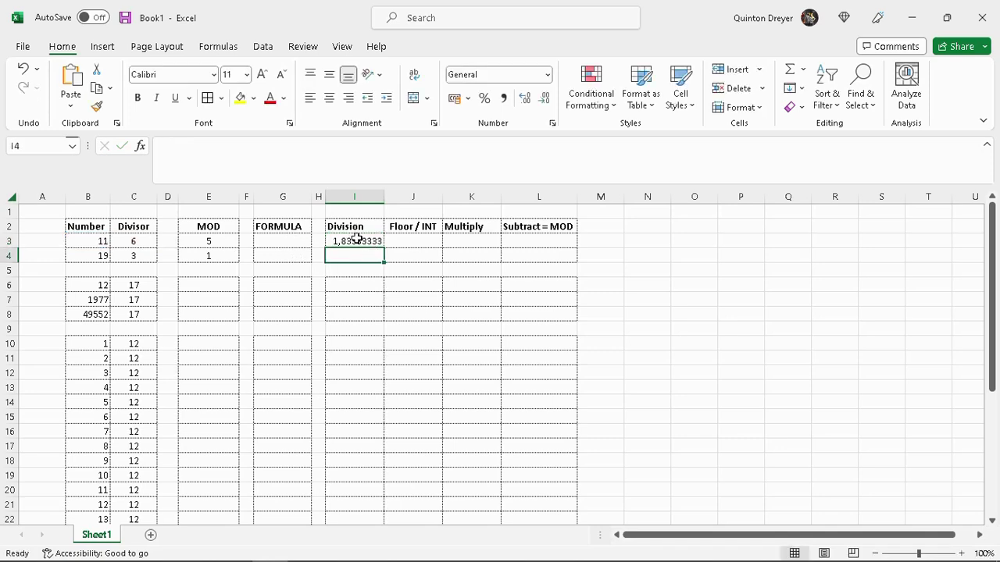
Check I3's division against B3 and C3, then start a formula with = in J3.
{"action": "left_click", "coordinate": [364, 244]}
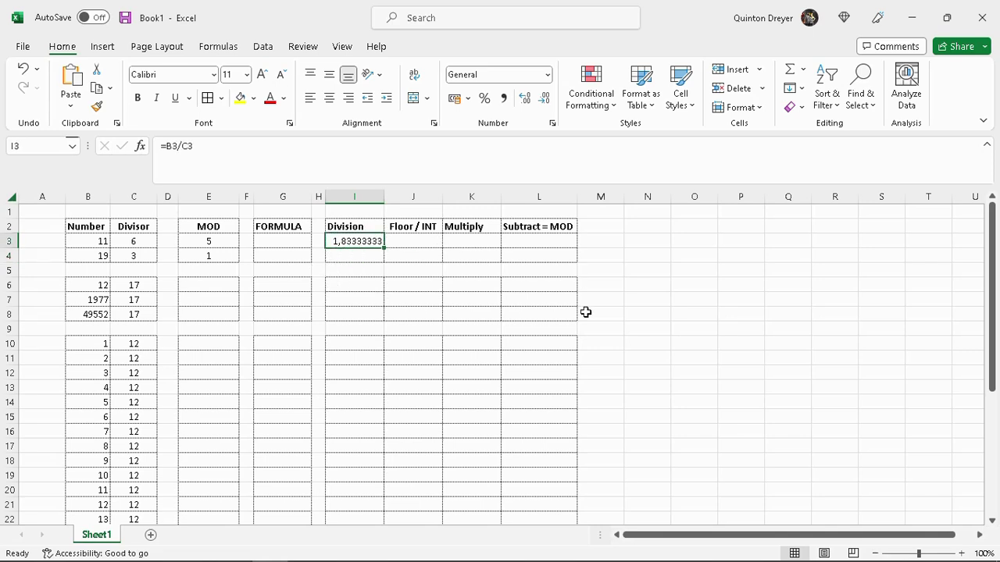
{"action": "left_click", "coordinate": [101, 242]}
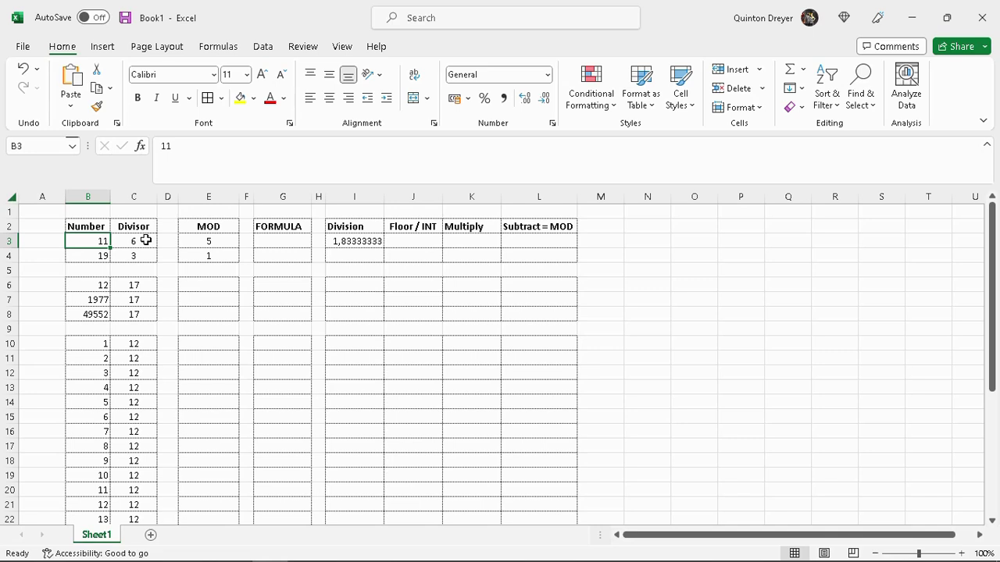
{"action": "left_click", "coordinate": [145, 241]}
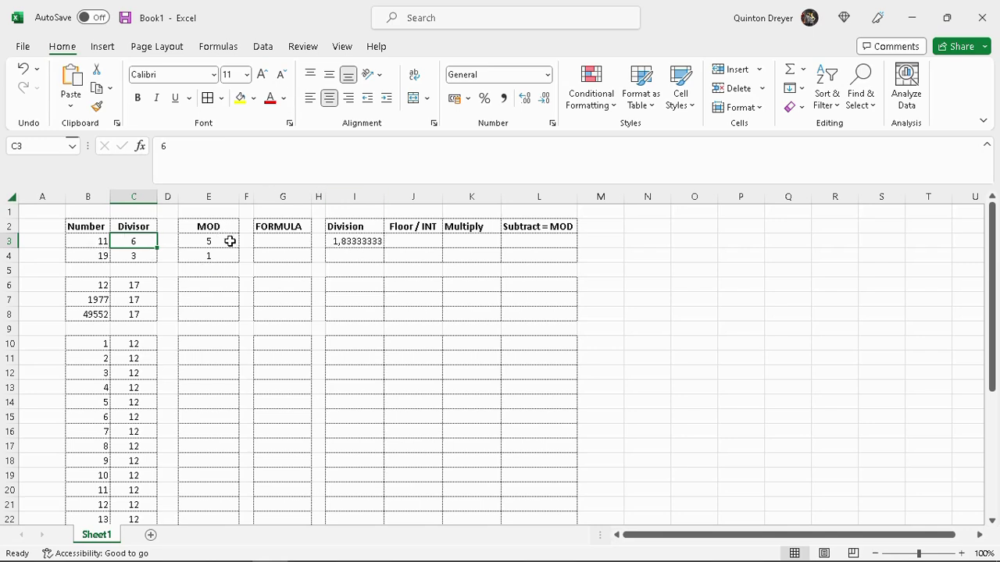
{"action": "left_click", "coordinate": [409, 241]}
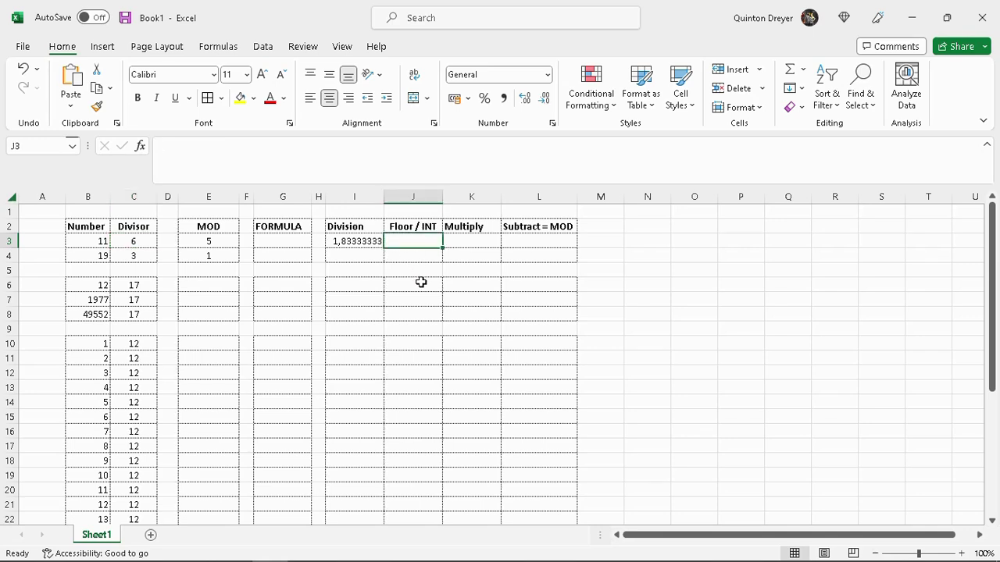
{"action": "left_click", "coordinate": [403, 225]}
{"action": "left_click", "coordinate": [426, 240]}
{"action": "type", "text": "="}
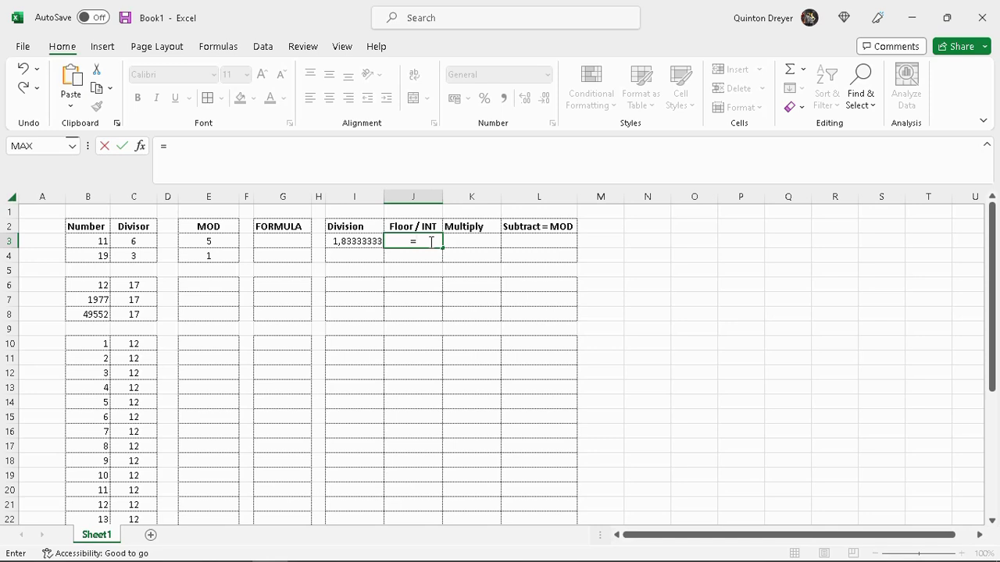
Complete =FLOOR(I3;1) in J3, rounding 1,83333333 down to 1.
{"action": "type", "text": "flo"}
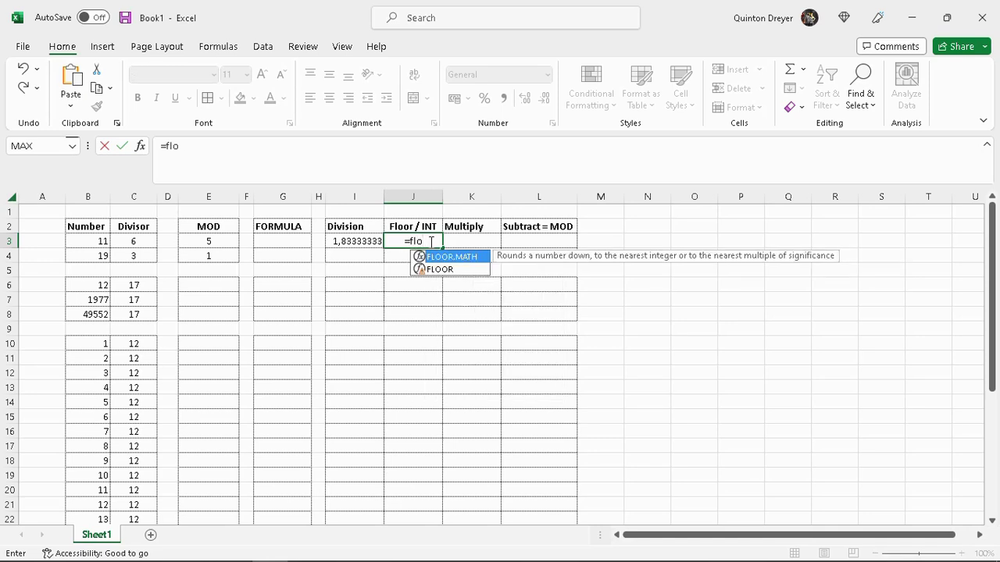
{"action": "type", "text": "or"}
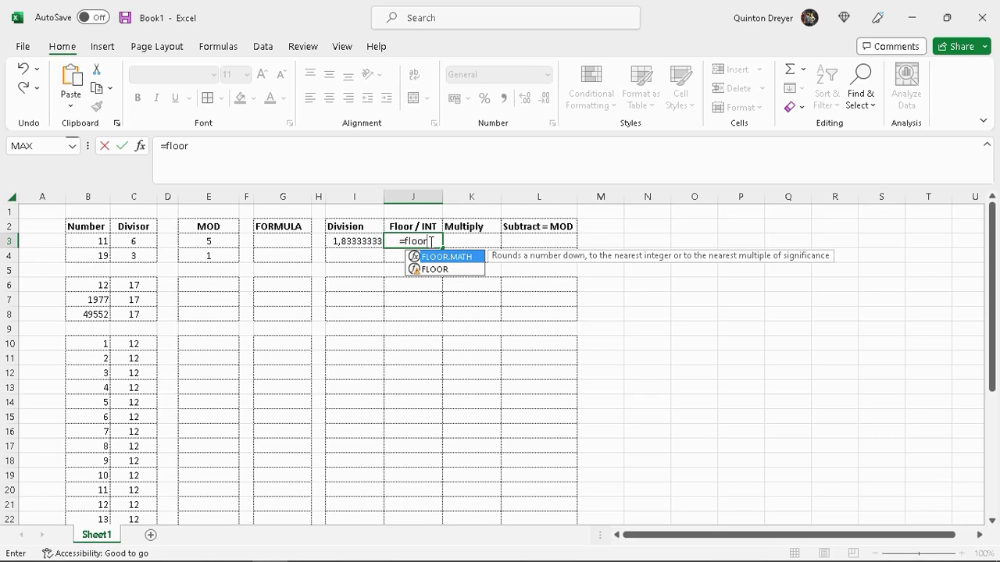
{"action": "type", "text": "("}
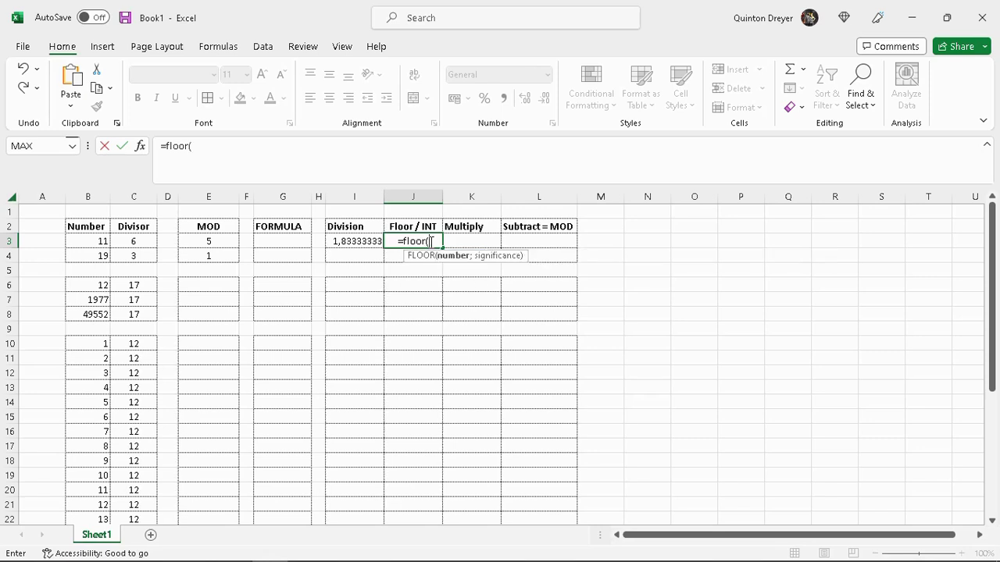
{"action": "left_click", "coordinate": [354, 240]}
{"action": "type", "text": ";1"}
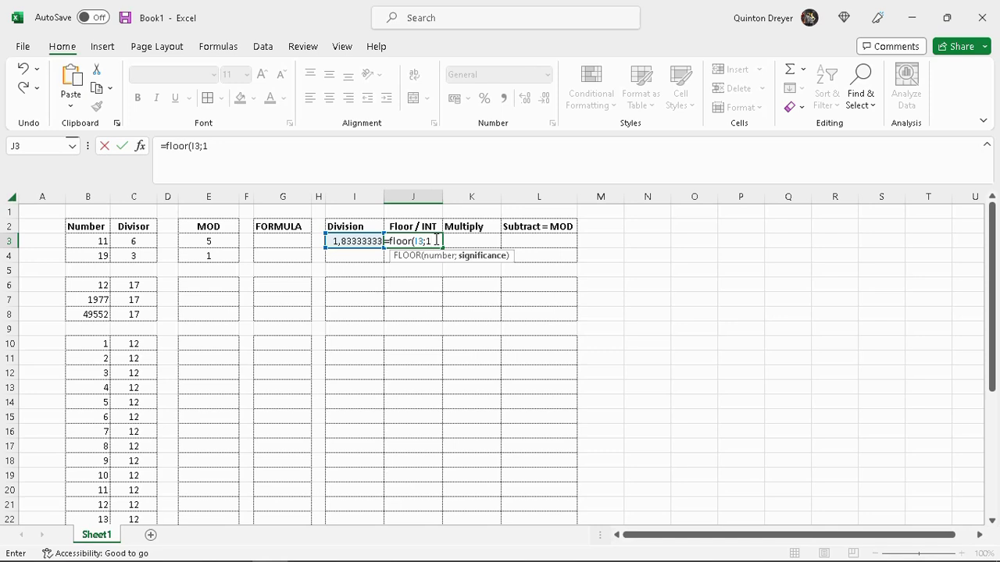
{"action": "type", "text": ")"}
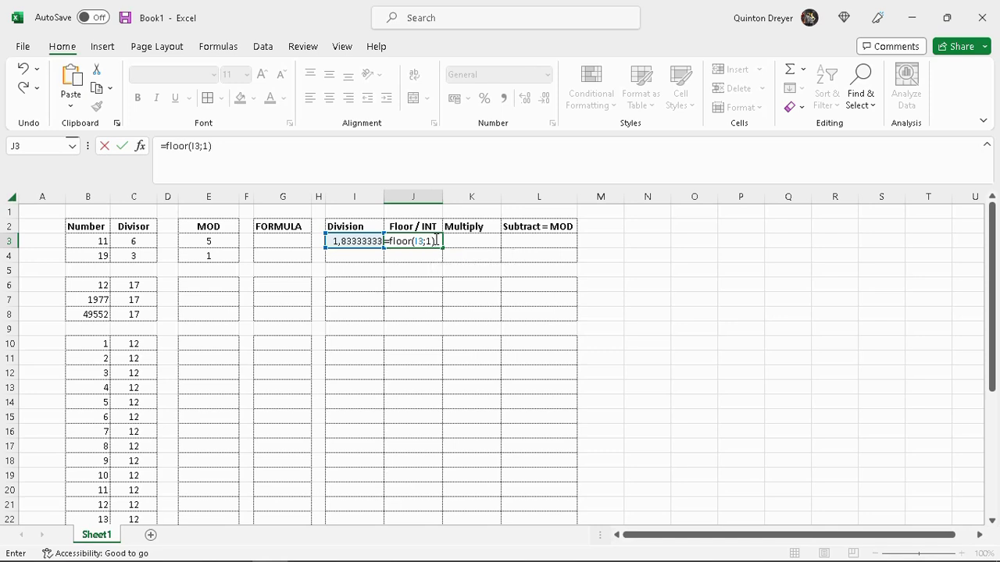
{"action": "key", "text": "Return"}
{"action": "left_click", "coordinate": [422, 244]}
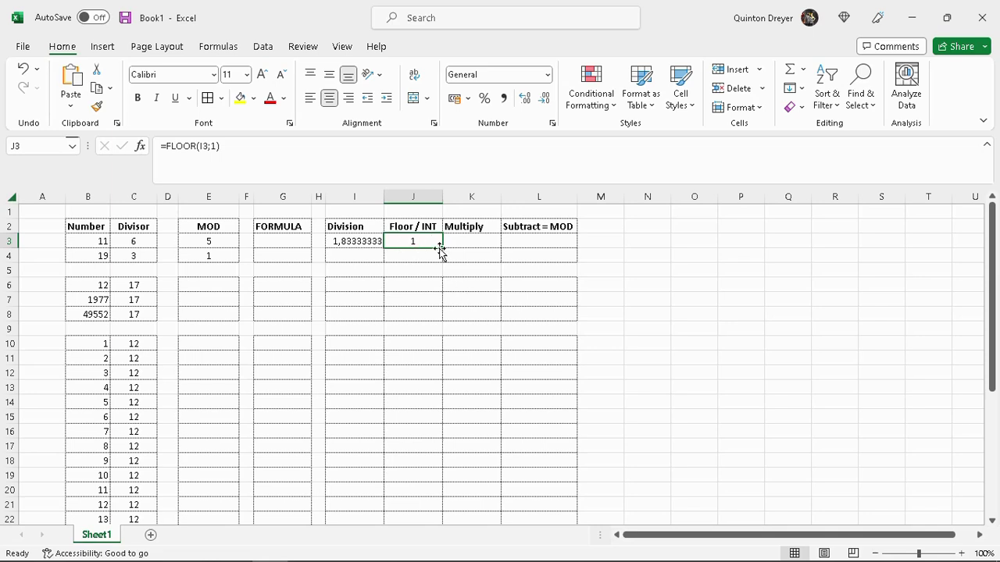
Enter =J3*C3 in Multiply cell K3, giving 6.
{"action": "left_click", "coordinate": [478, 242]}
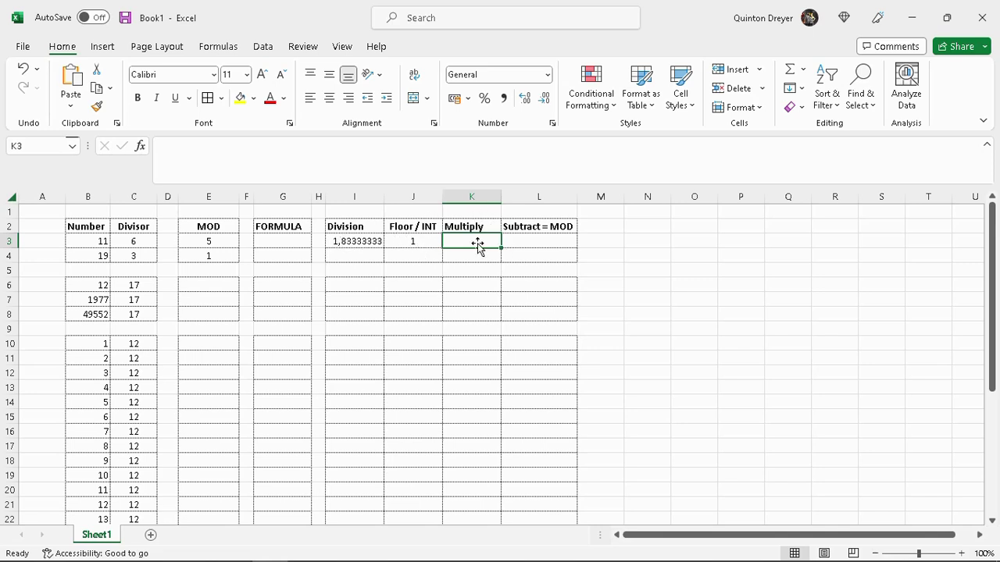
{"action": "left_click", "coordinate": [414, 242]}
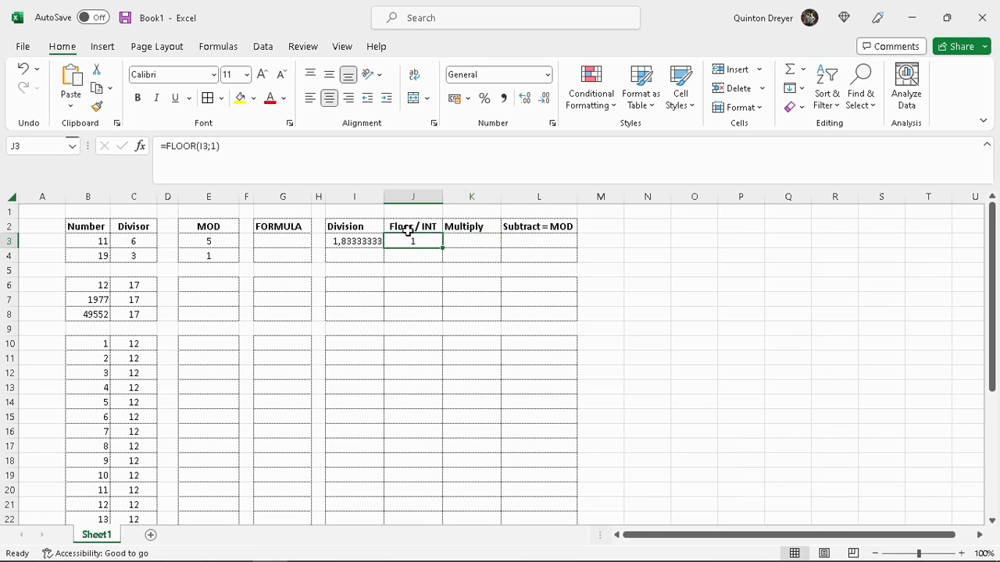
{"action": "left_click", "coordinate": [148, 240]}
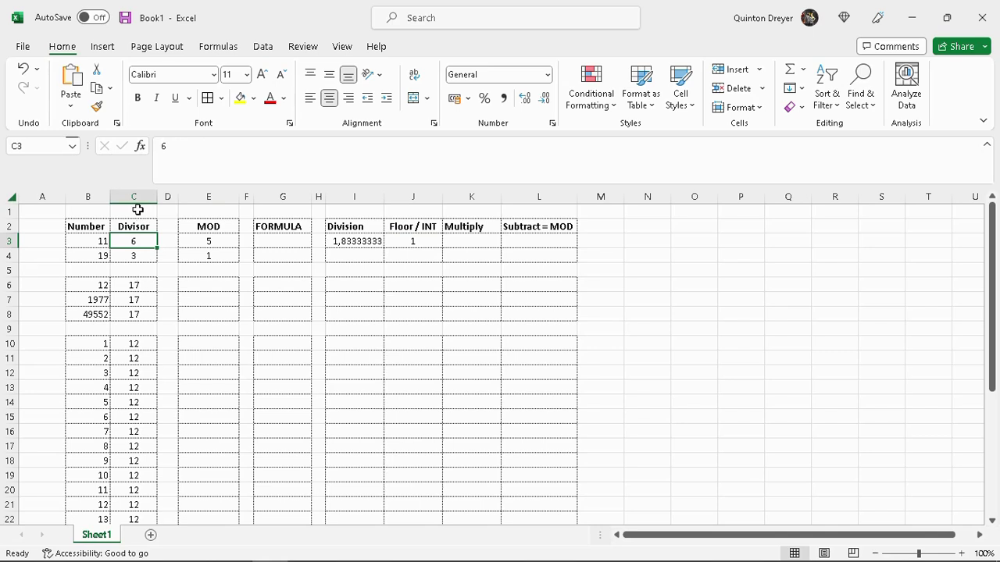
{"action": "left_click", "coordinate": [478, 234]}
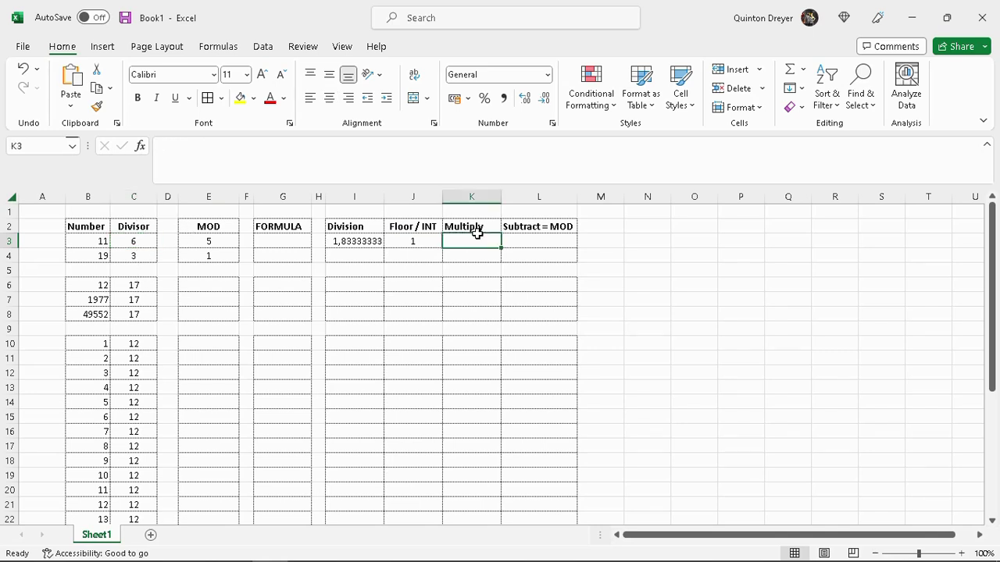
{"action": "type", "text": "="}
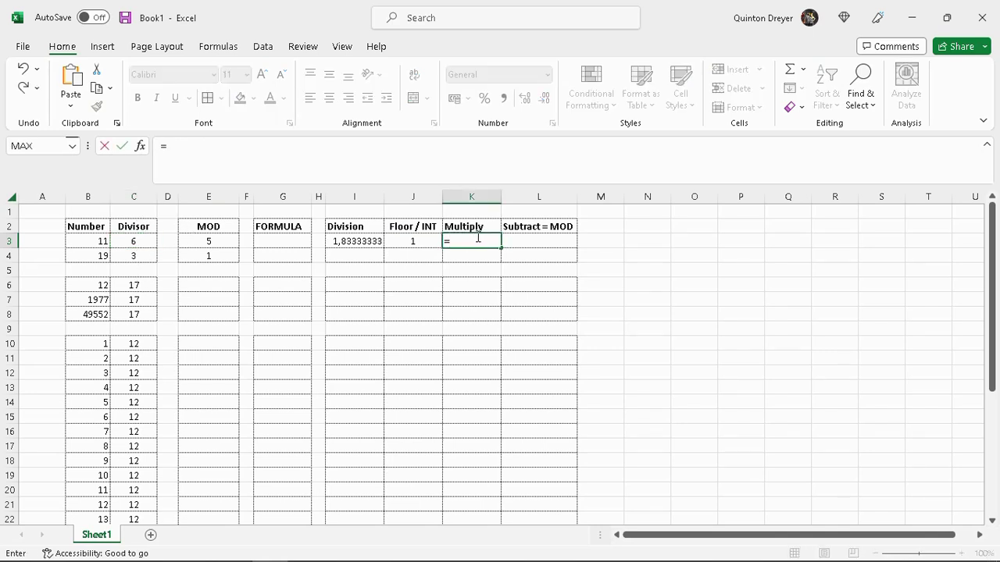
{"action": "left_click", "coordinate": [410, 243]}
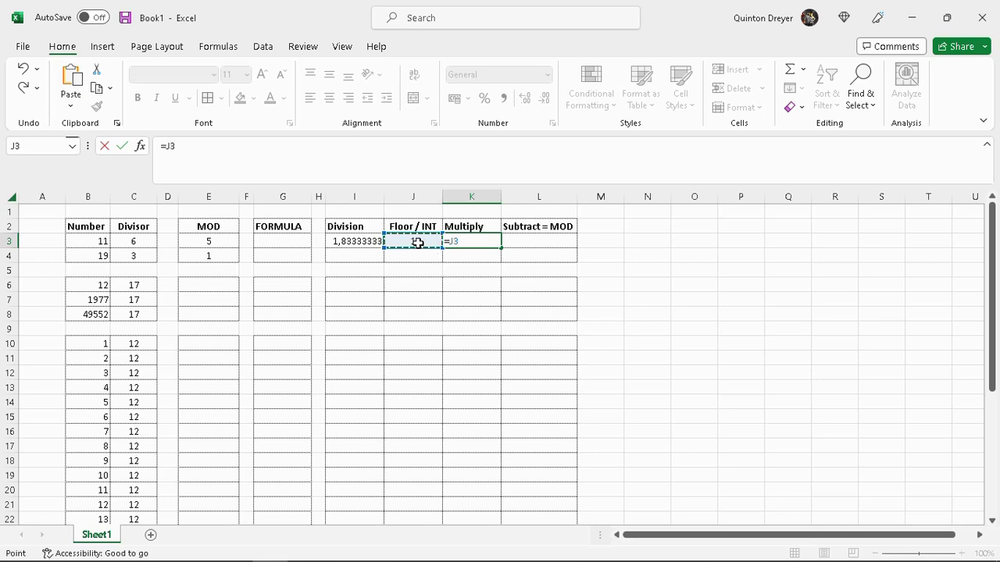
{"action": "type", "text": "*"}
{"action": "left_click", "coordinate": [143, 243]}
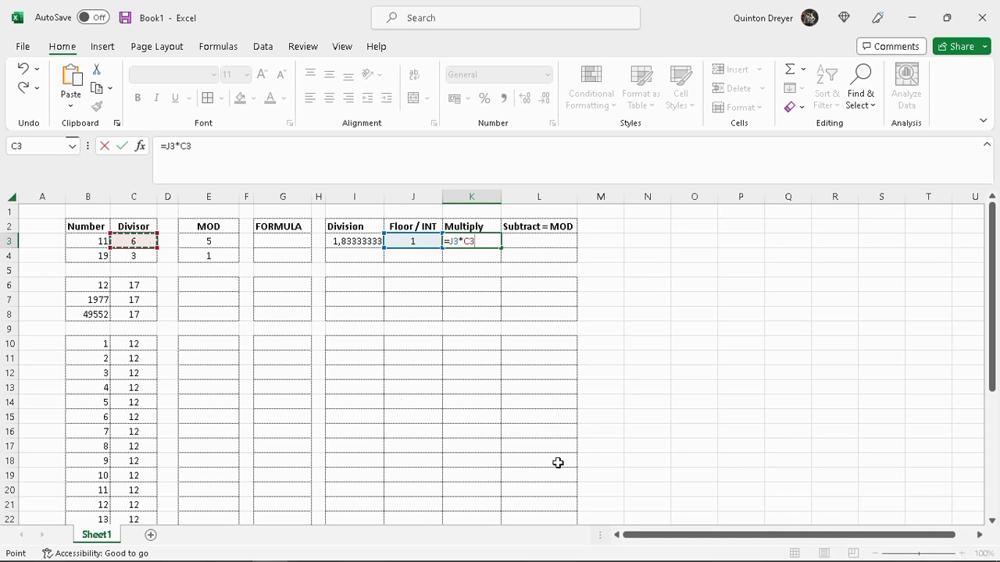
{"action": "key", "text": "Return"}
{"action": "left_click", "coordinate": [483, 242]}
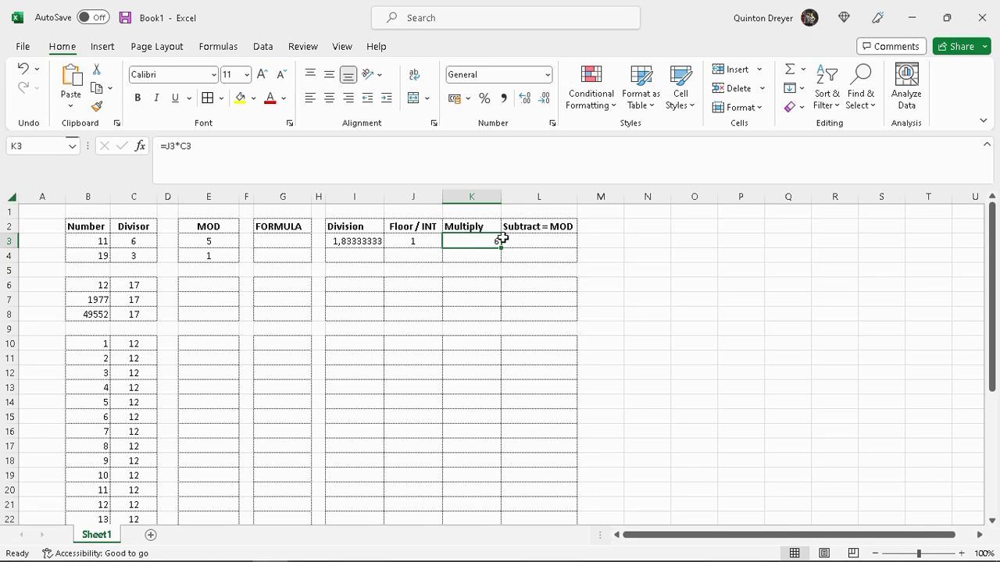
Enter =B3-K3 in L3, returning 5 to match the MOD result.
{"action": "left_click", "coordinate": [539, 241]}
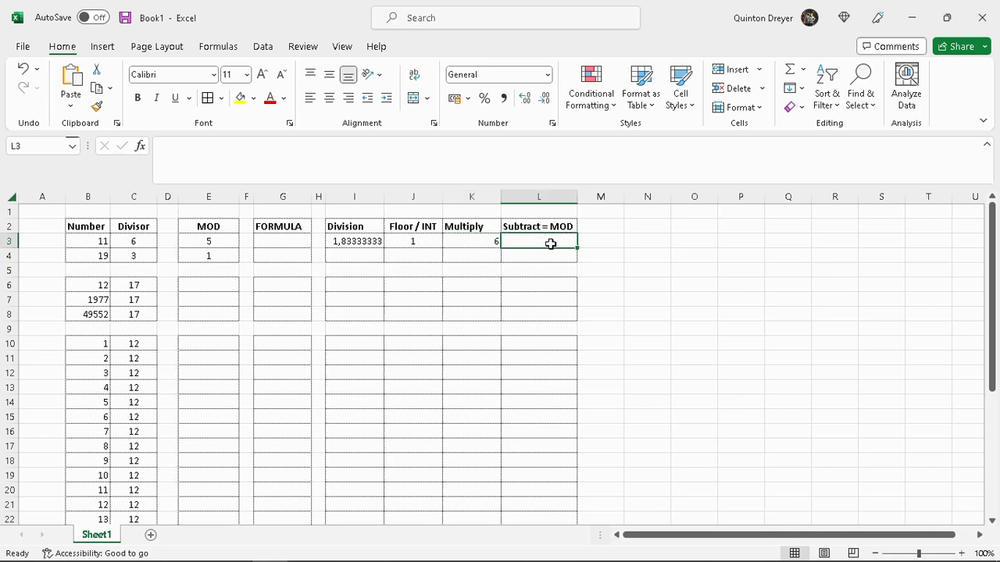
{"action": "left_click", "coordinate": [478, 235]}
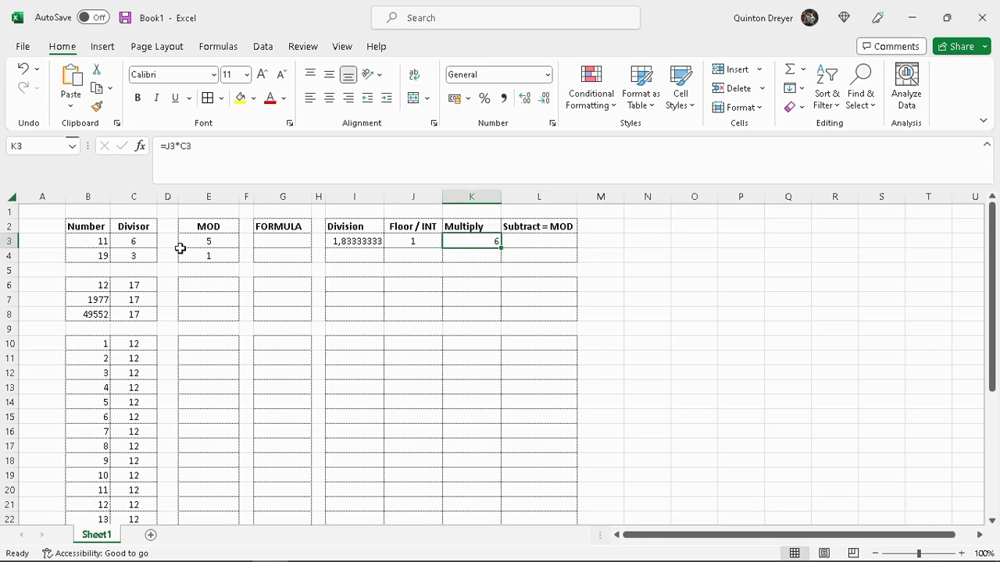
{"action": "left_click", "coordinate": [546, 245]}
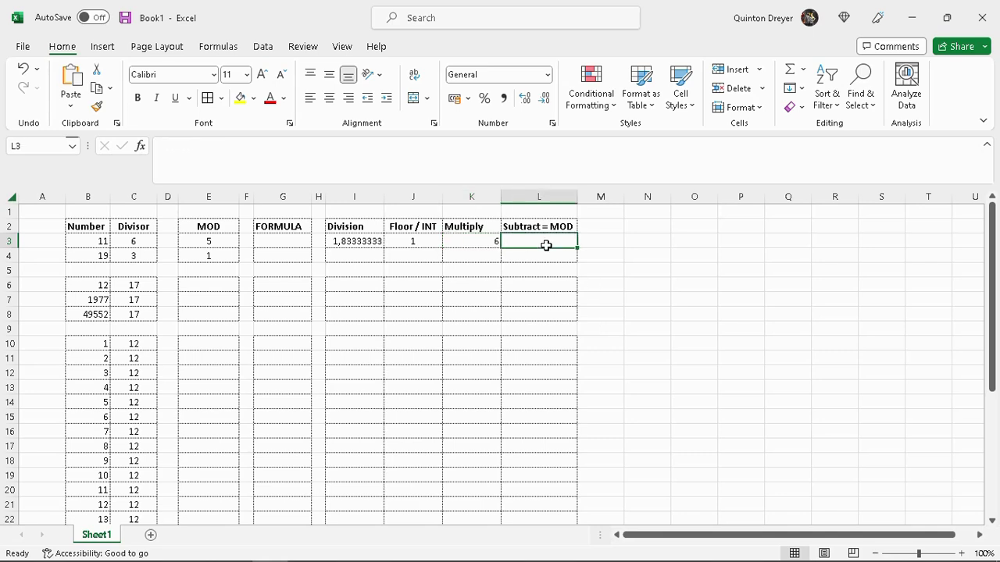
{"action": "type", "text": "="}
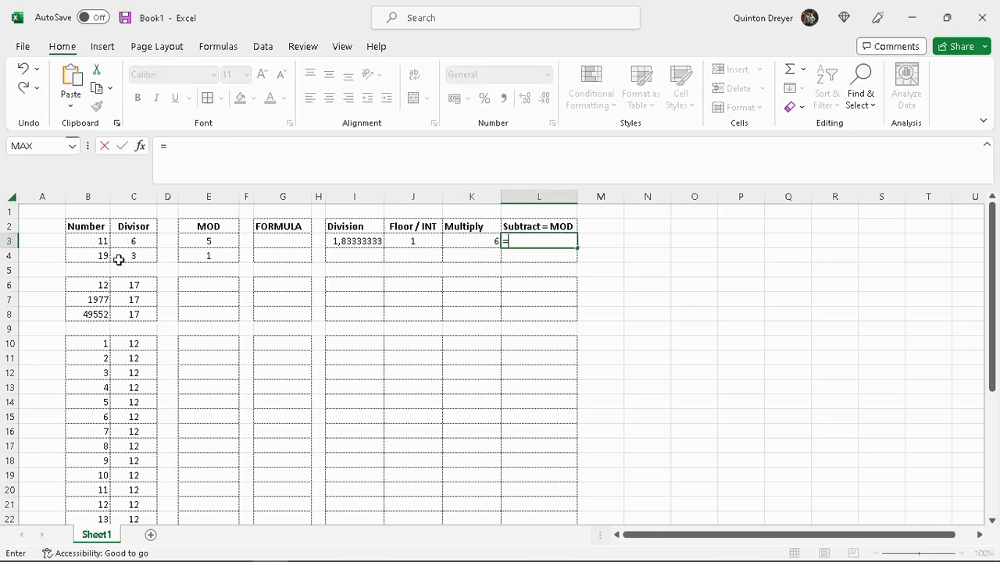
{"action": "left_click", "coordinate": [83, 241]}
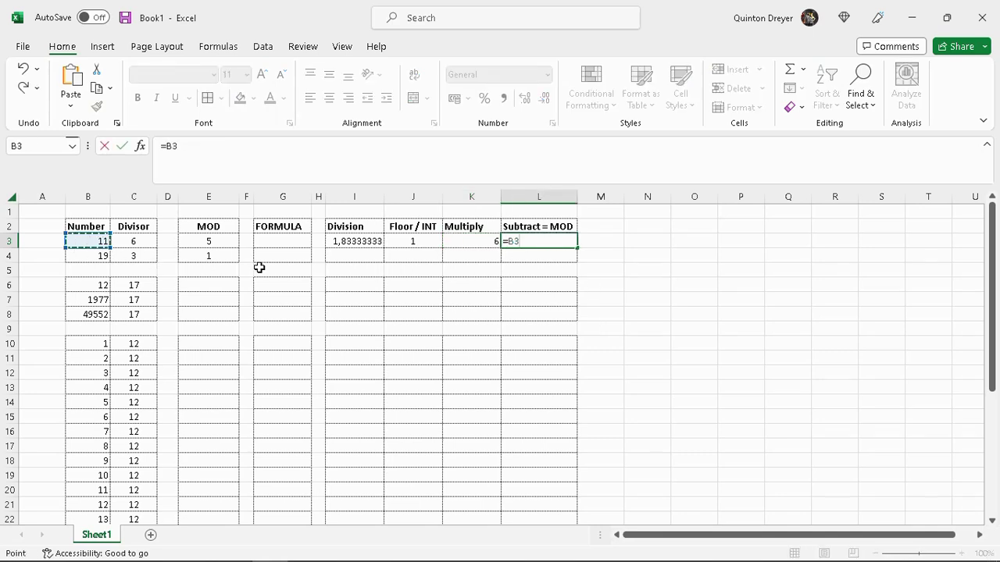
{"action": "type", "text": "-"}
{"action": "left_click", "coordinate": [472, 243]}
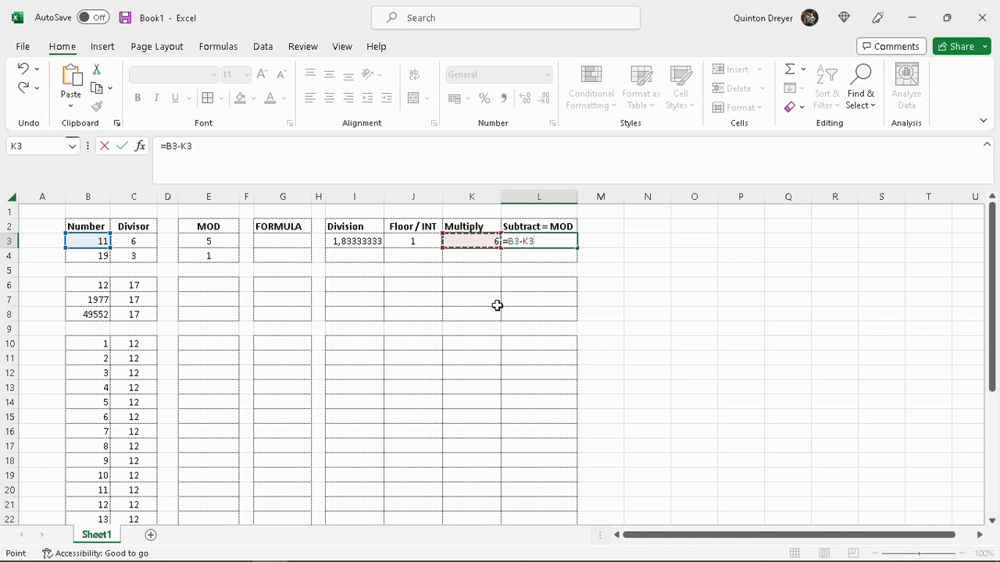
{"action": "key", "text": "Return"}
{"action": "left_click", "coordinate": [548, 240]}
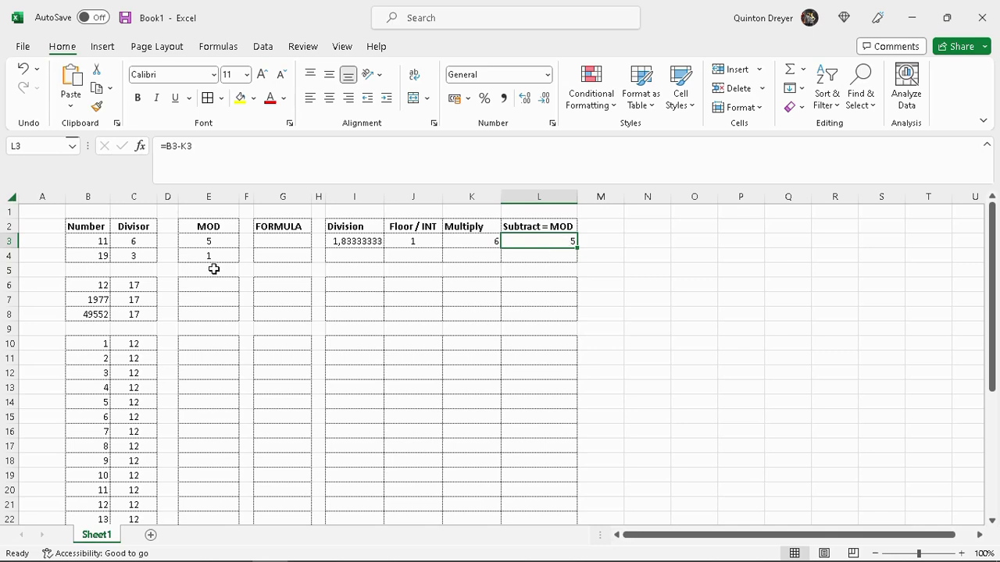
Enter =B4/C4 in Division cell I4, giving 6,33333333.
{"action": "left_click", "coordinate": [361, 258]}
{"action": "left_click", "coordinate": [424, 253]}
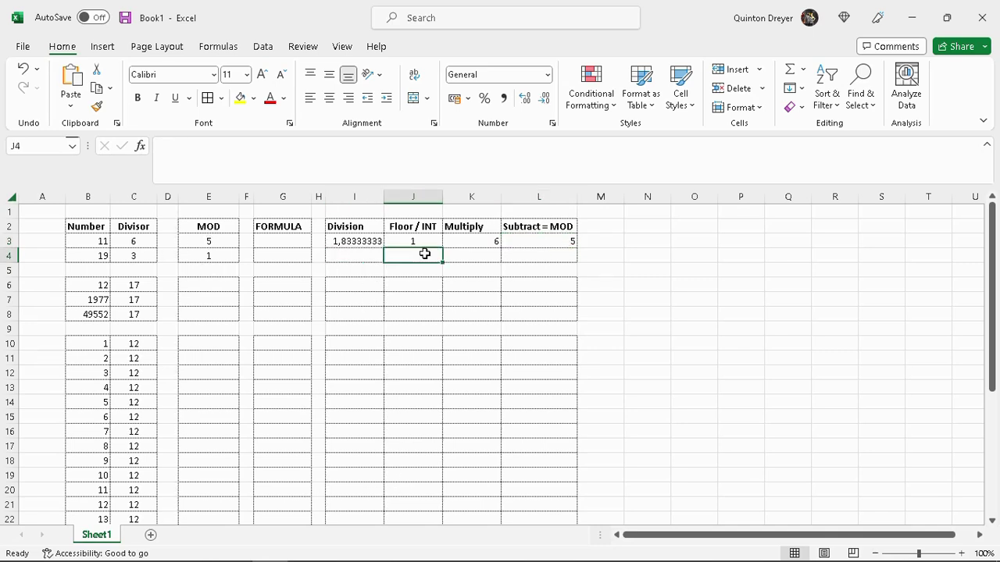
{"action": "left_click", "coordinate": [341, 259]}
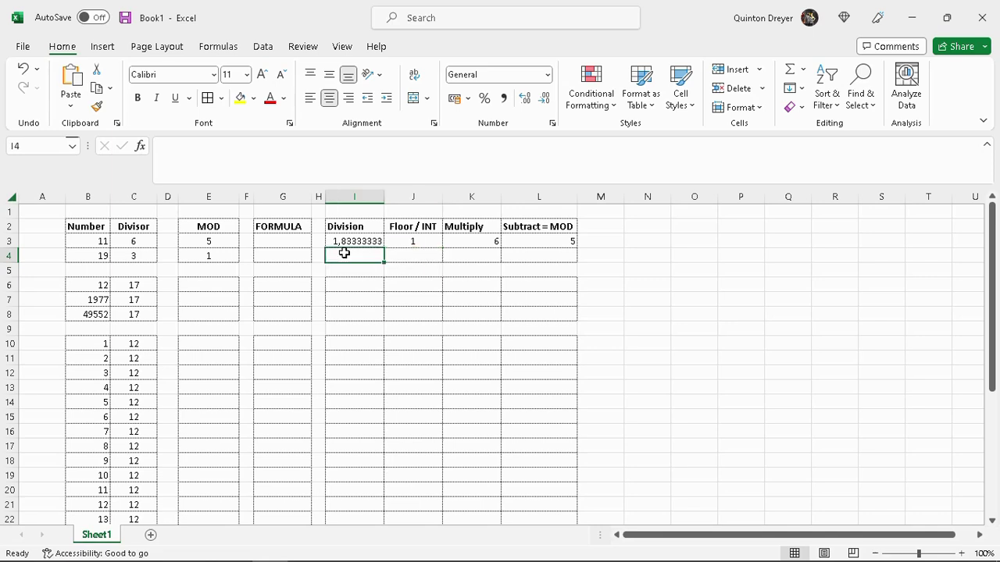
{"action": "type", "text": "="}
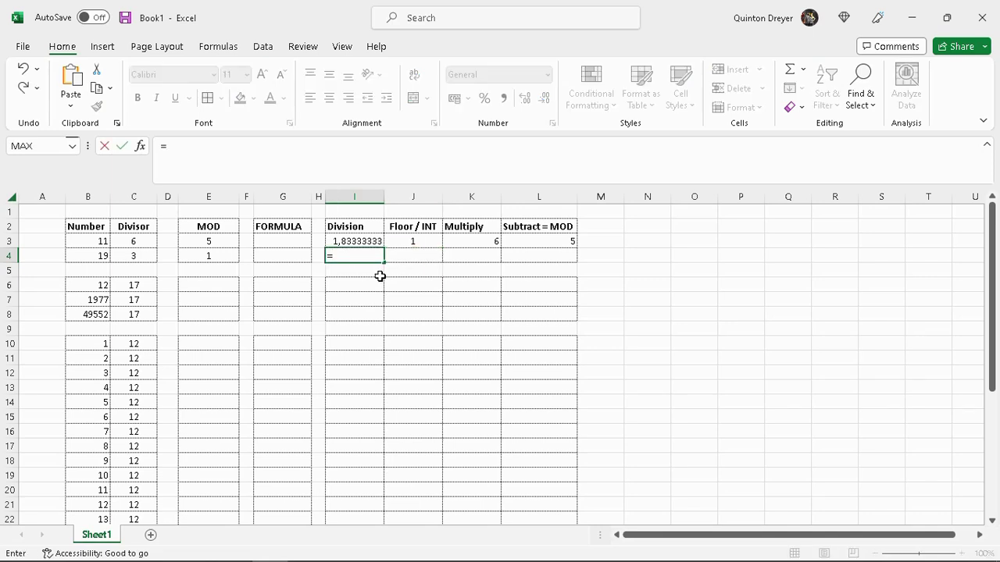
{"action": "left_click", "coordinate": [97, 257]}
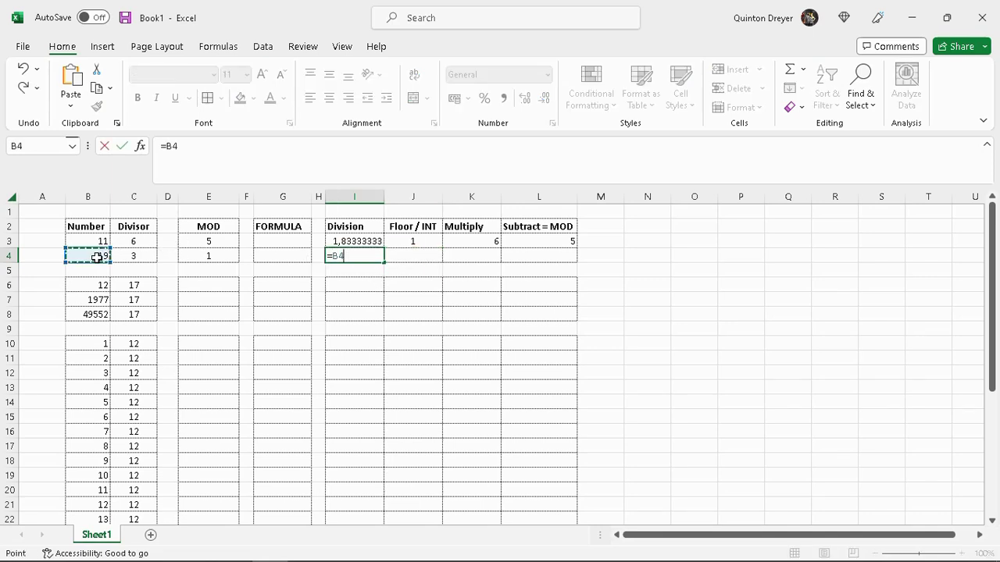
{"action": "type", "text": "/"}
{"action": "left_click", "coordinate": [141, 257]}
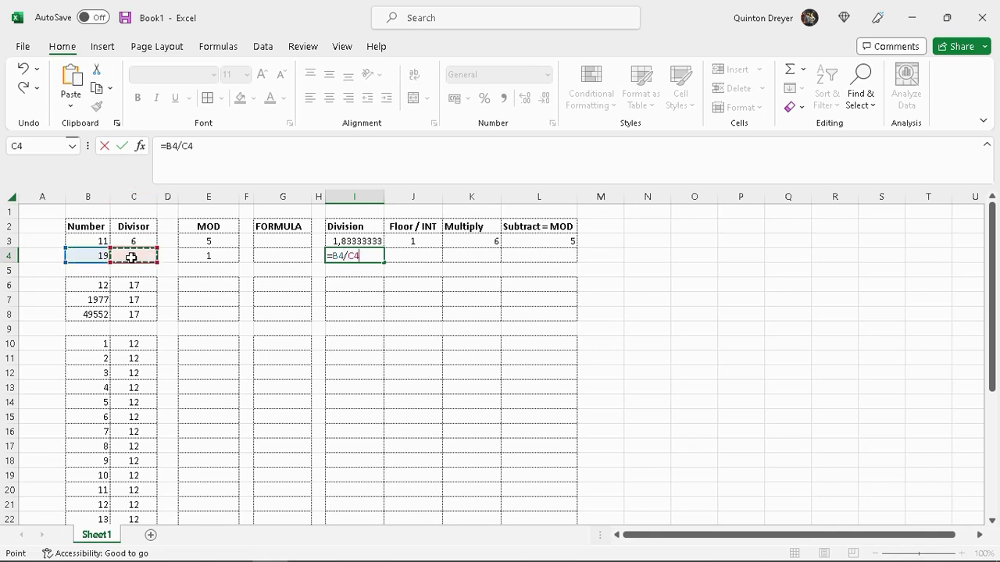
{"action": "key", "text": "Tab"}
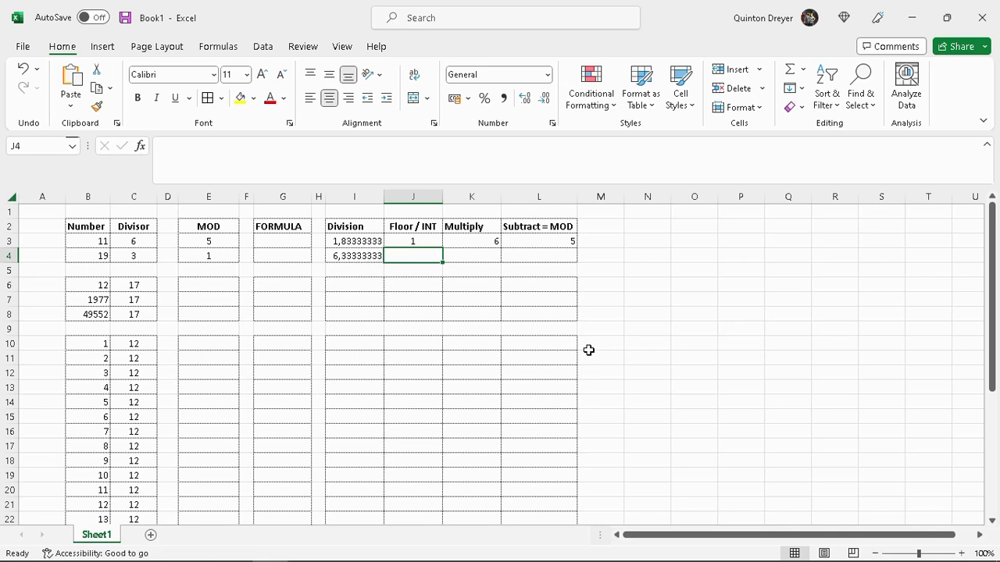
Enter =INT(I4) in J4, giving 6, and compare it with J3's FLOOR formula.
{"action": "type", "text": "="}
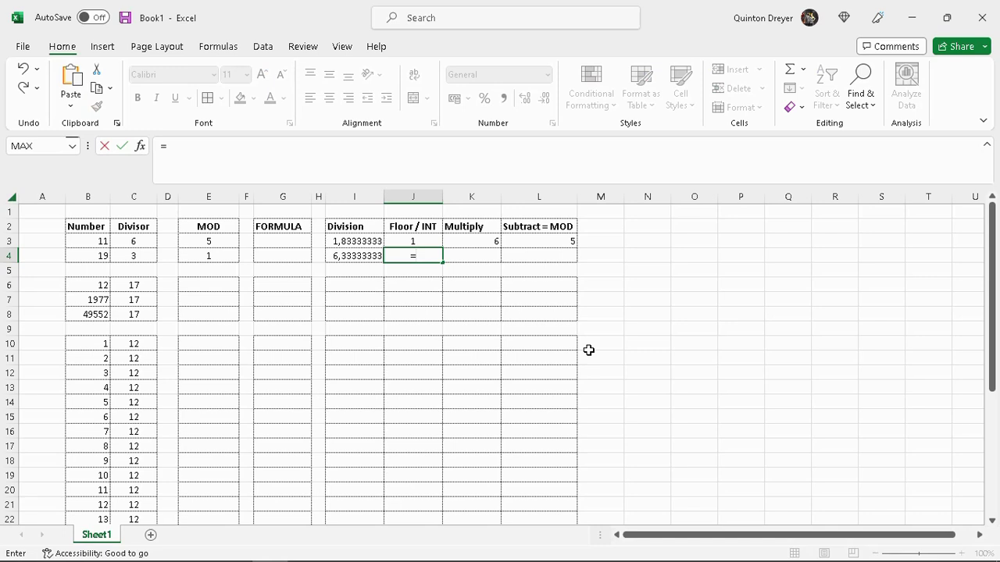
{"action": "type", "text": "int("}
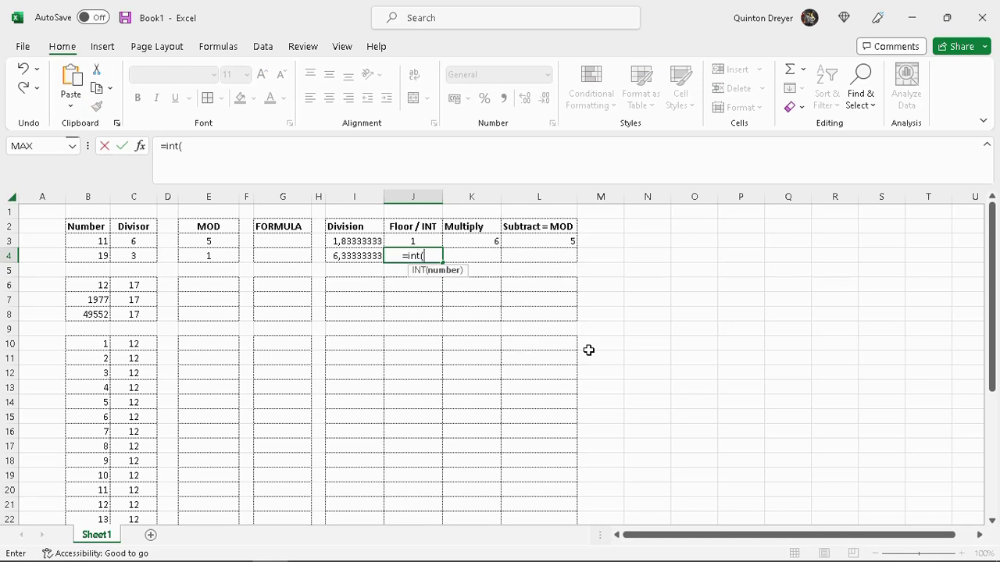
{"action": "left_click", "coordinate": [359, 258]}
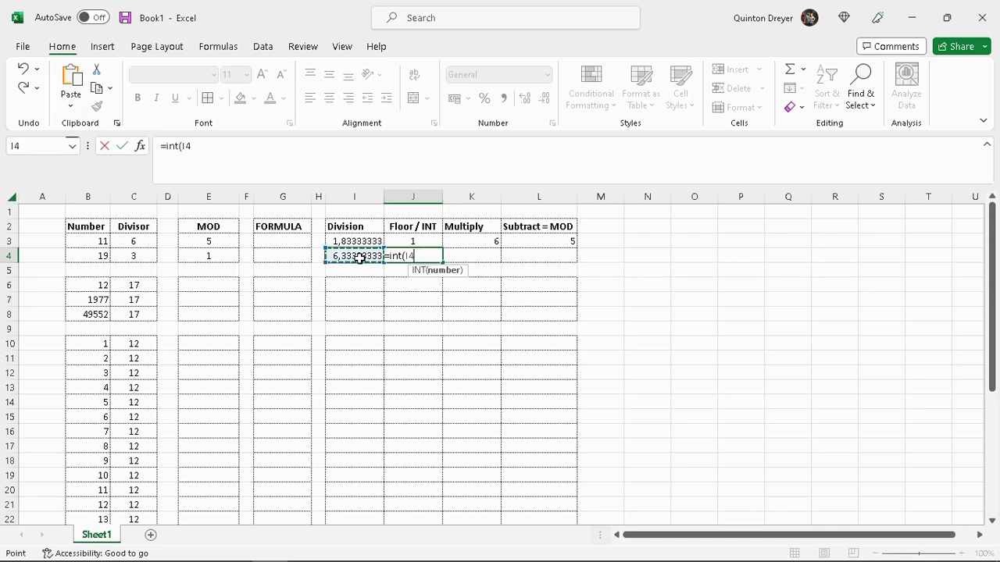
{"action": "type", "text": ")"}
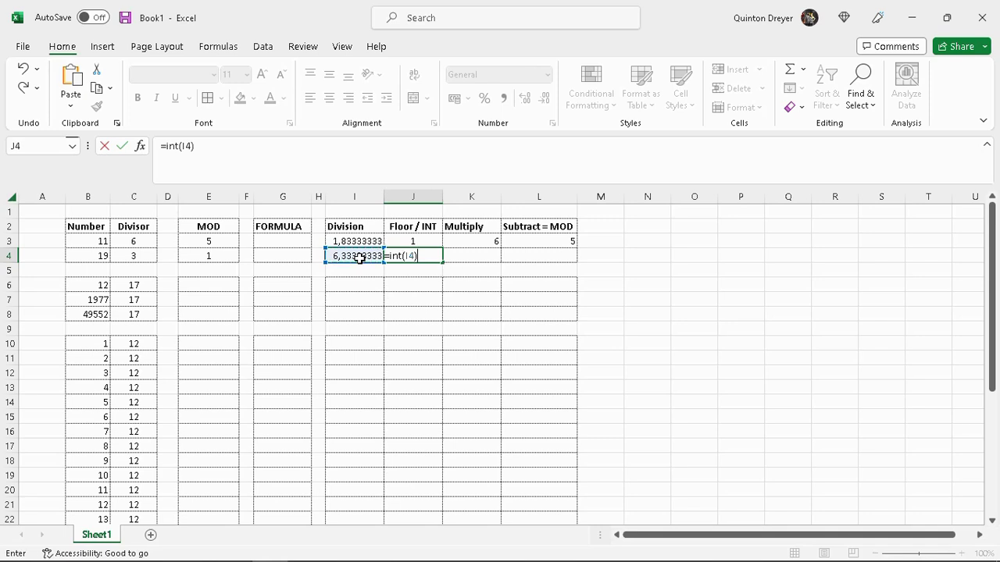
{"action": "key", "text": "Return"}
{"action": "left_click", "coordinate": [428, 255]}
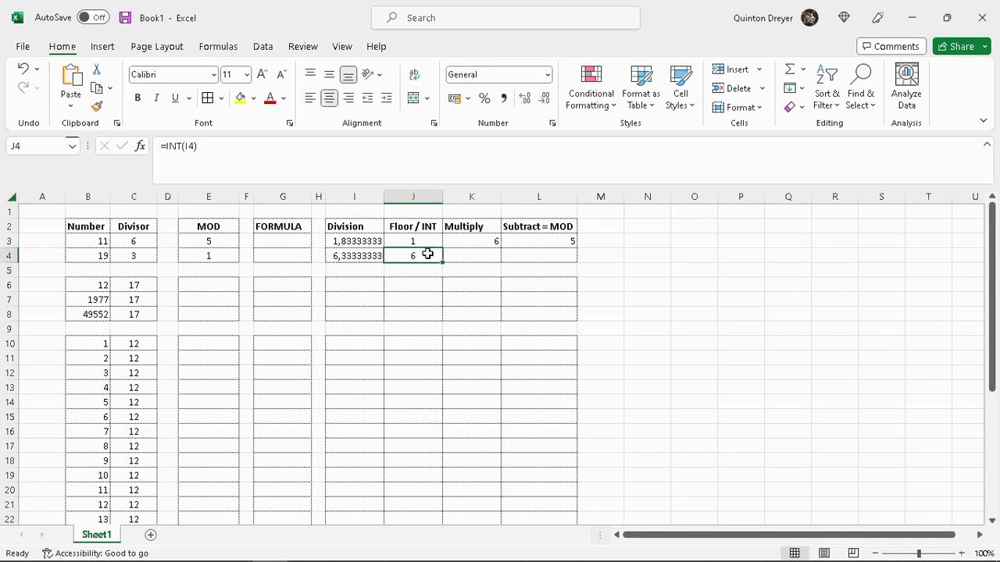
{"action": "left_click", "coordinate": [424, 241]}
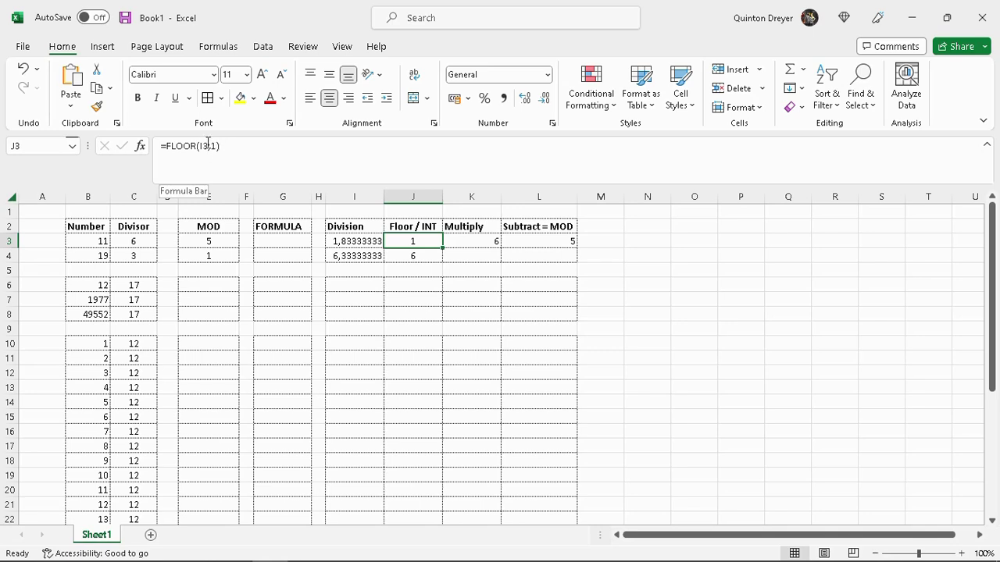
{"action": "left_click", "coordinate": [429, 255]}
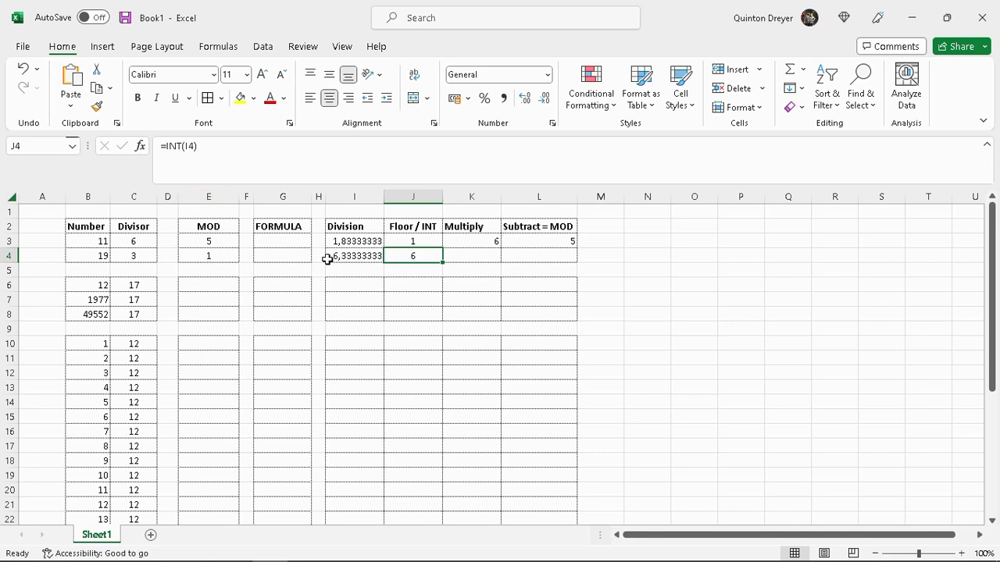
{"action": "left_click", "coordinate": [485, 257]}
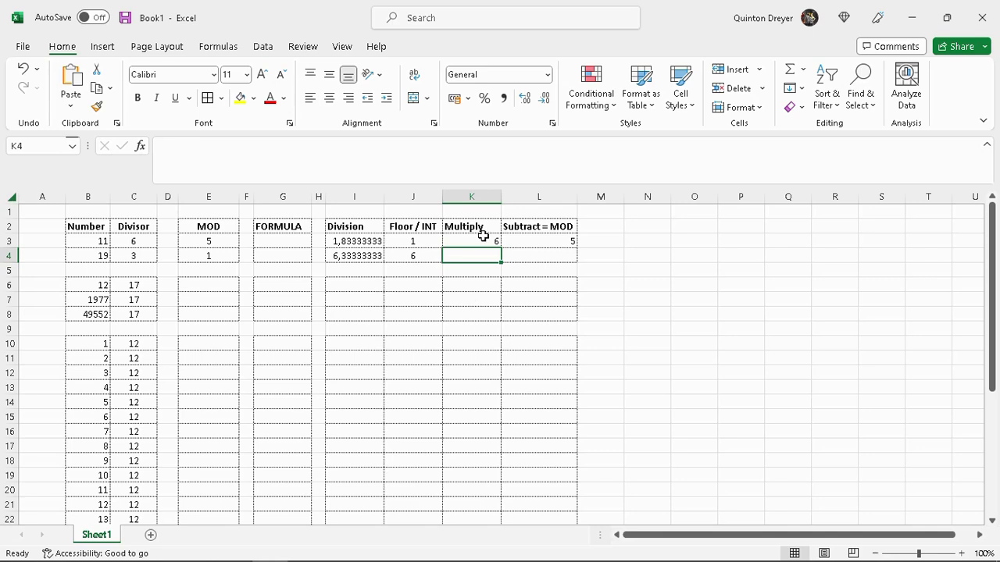
{"action": "left_click", "coordinate": [484, 243]}
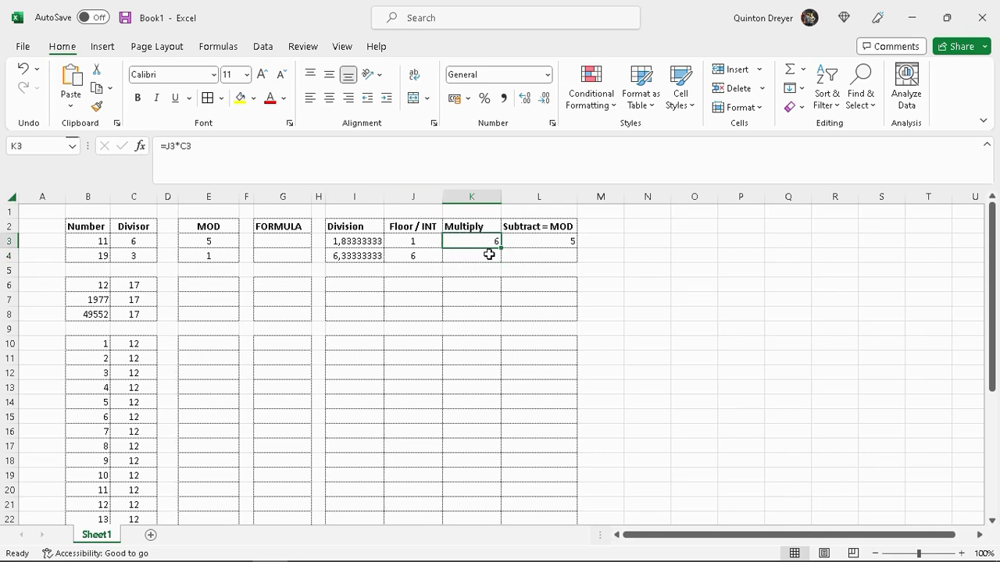
Enter =J4*C4 in Multiply cell K4, giving 18.
{"action": "left_click", "coordinate": [478, 257]}
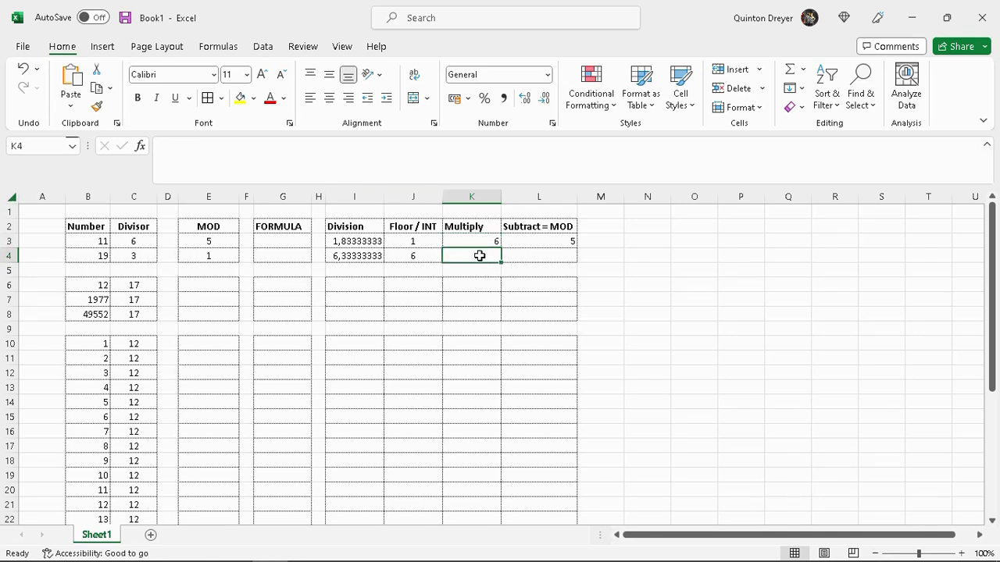
{"action": "type", "text": "="}
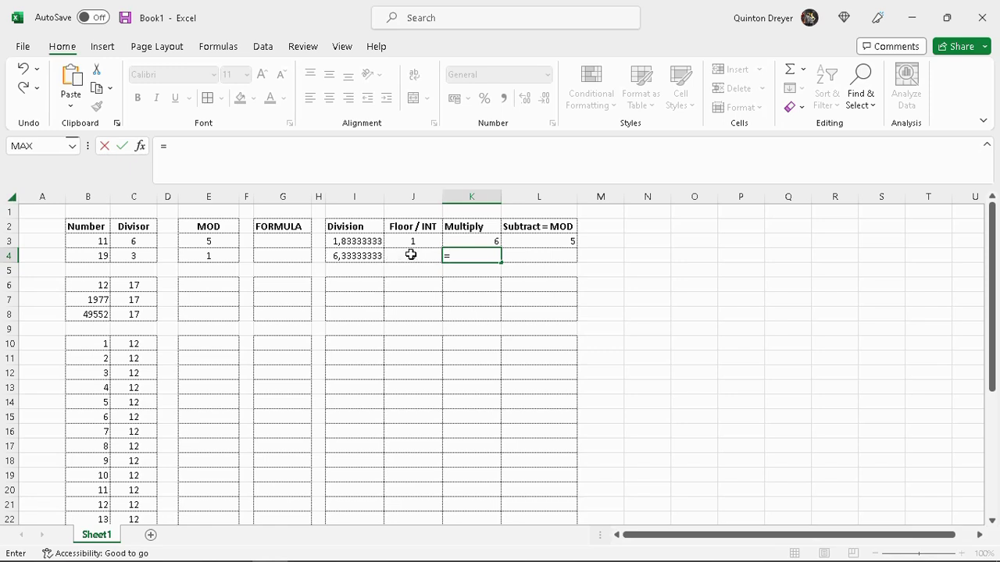
{"action": "left_click", "coordinate": [413, 256]}
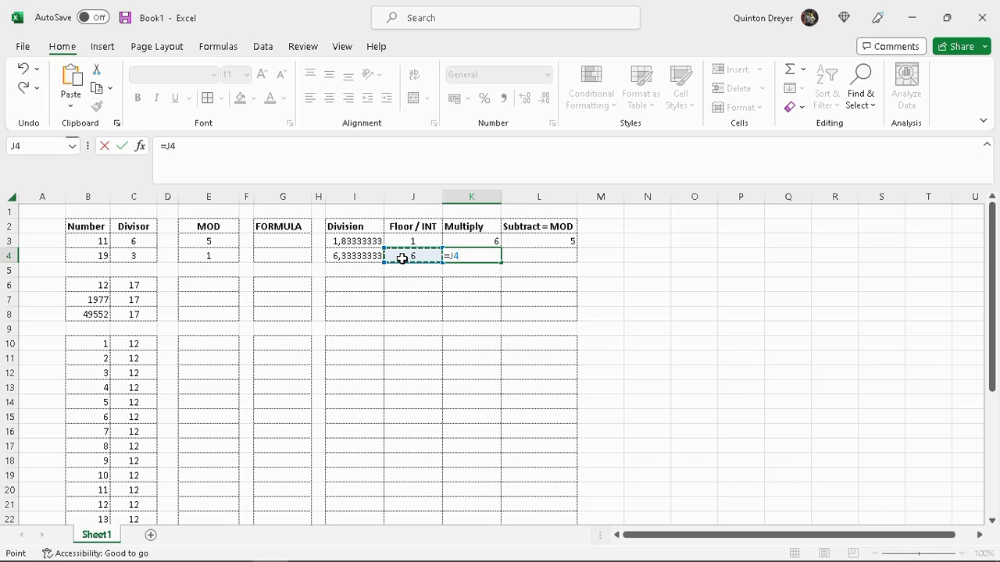
{"action": "type", "text": "*"}
{"action": "left_click", "coordinate": [145, 256]}
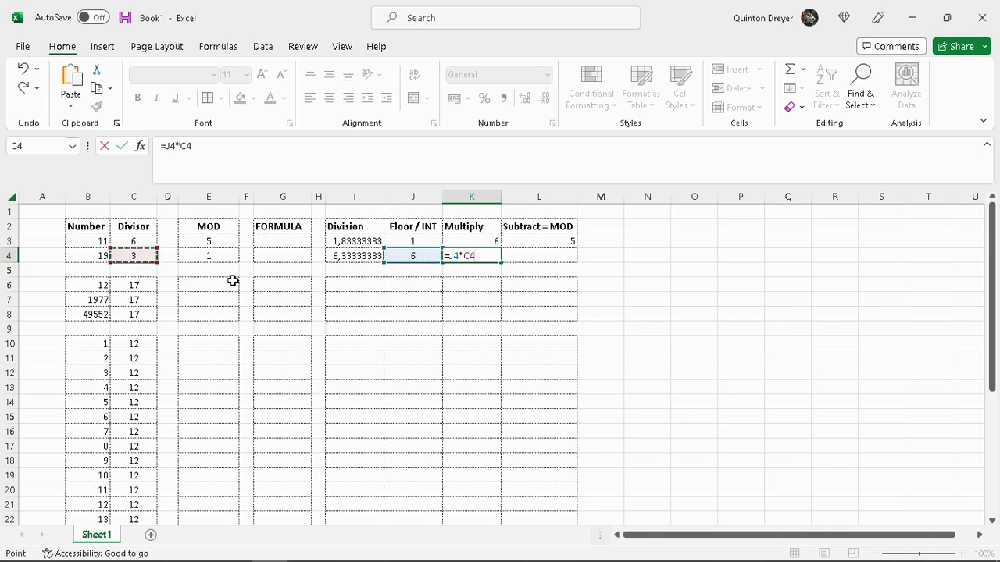
{"action": "key", "text": "Return"}
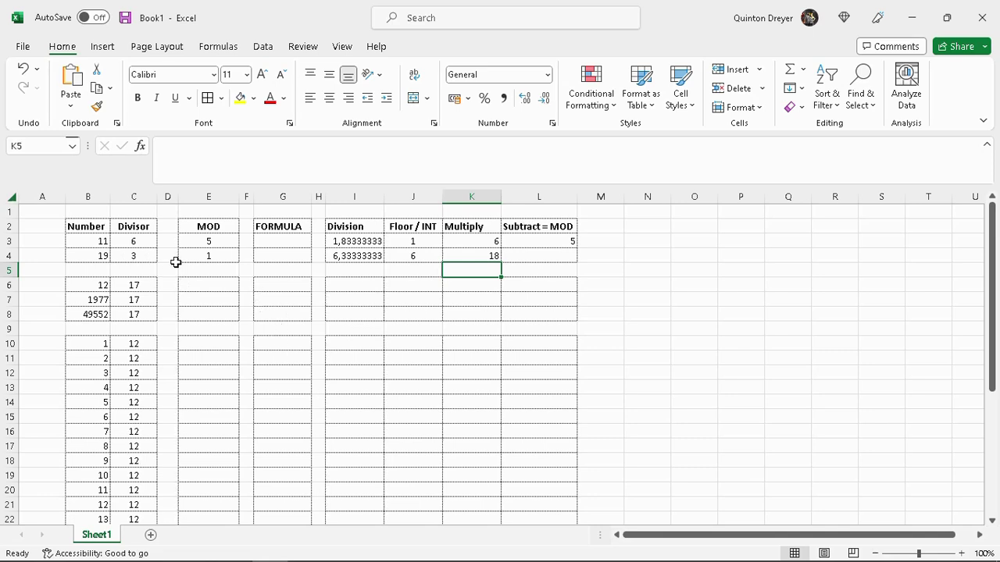
{"action": "left_click", "coordinate": [482, 256]}
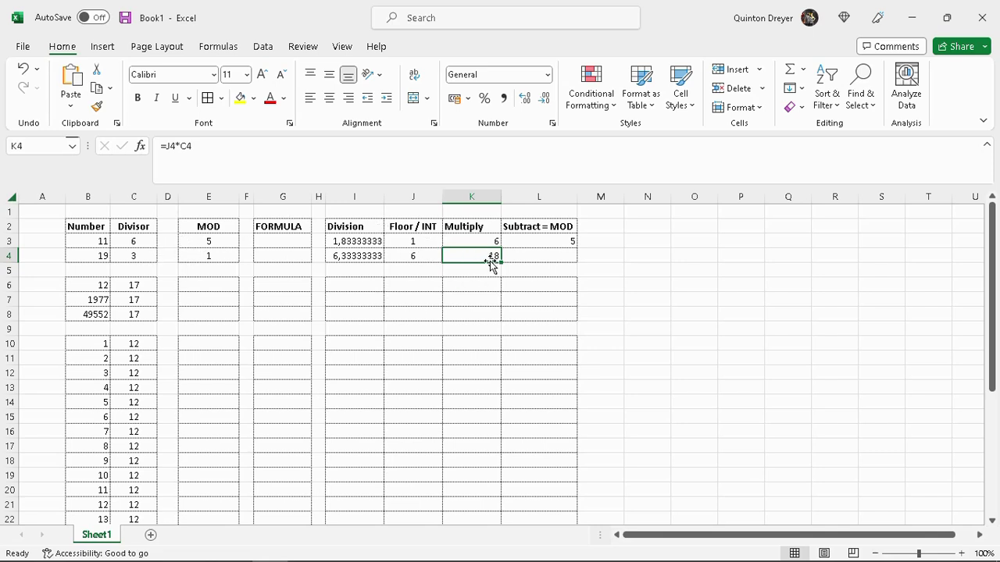
{"action": "left_click", "coordinate": [94, 257]}
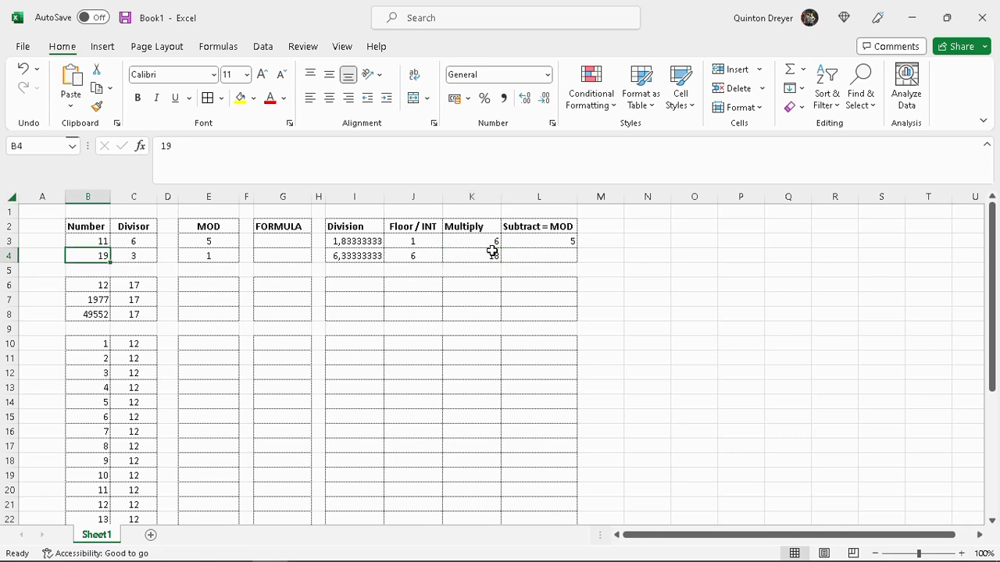
Enter =B4-K4 in L4, returning the remainder 1.
{"action": "left_click", "coordinate": [538, 253]}
{"action": "type", "text": "="}
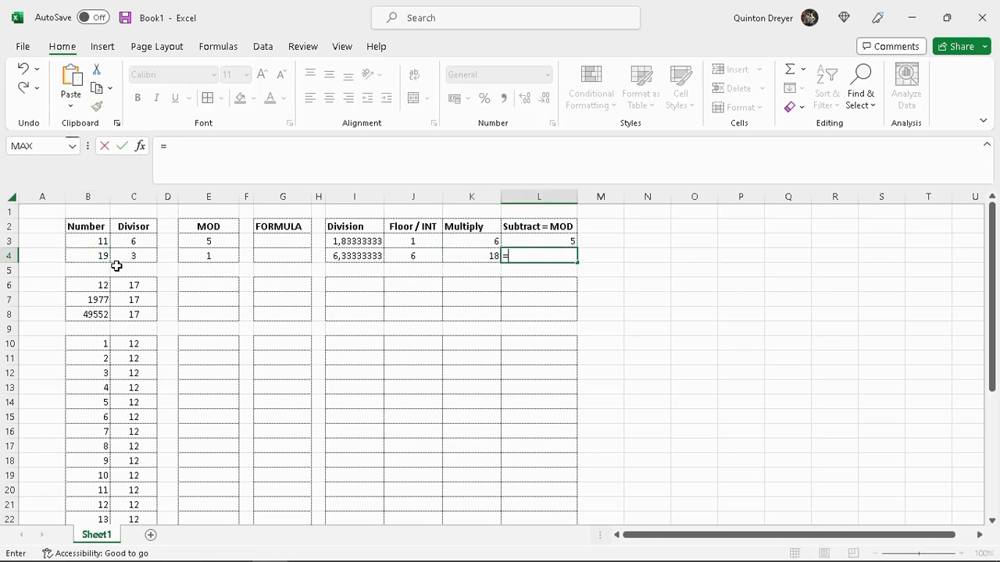
{"action": "left_click", "coordinate": [90, 254]}
{"action": "type", "text": "-"}
{"action": "left_click", "coordinate": [472, 254]}
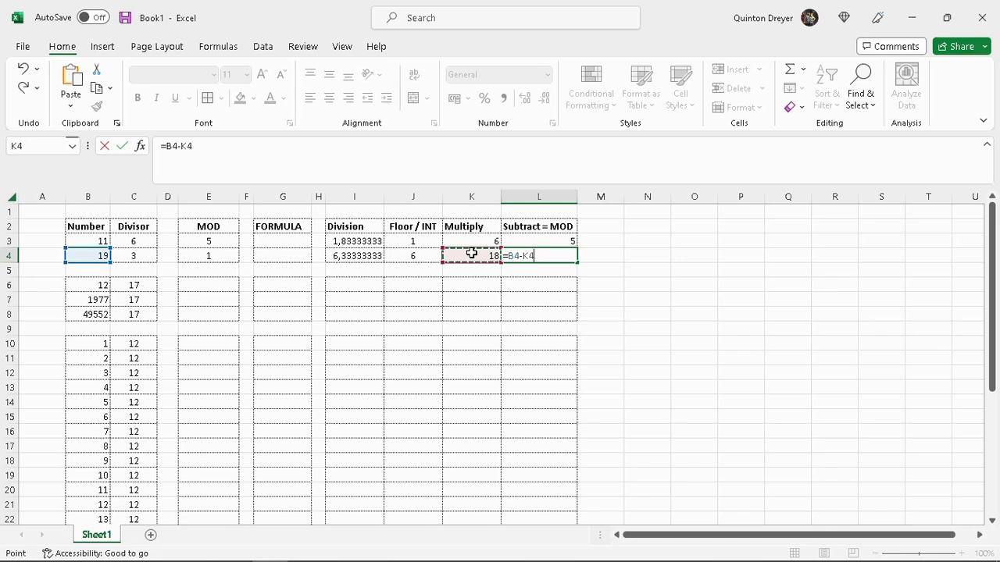
{"action": "key", "text": "Return"}
{"action": "left_click", "coordinate": [573, 258]}
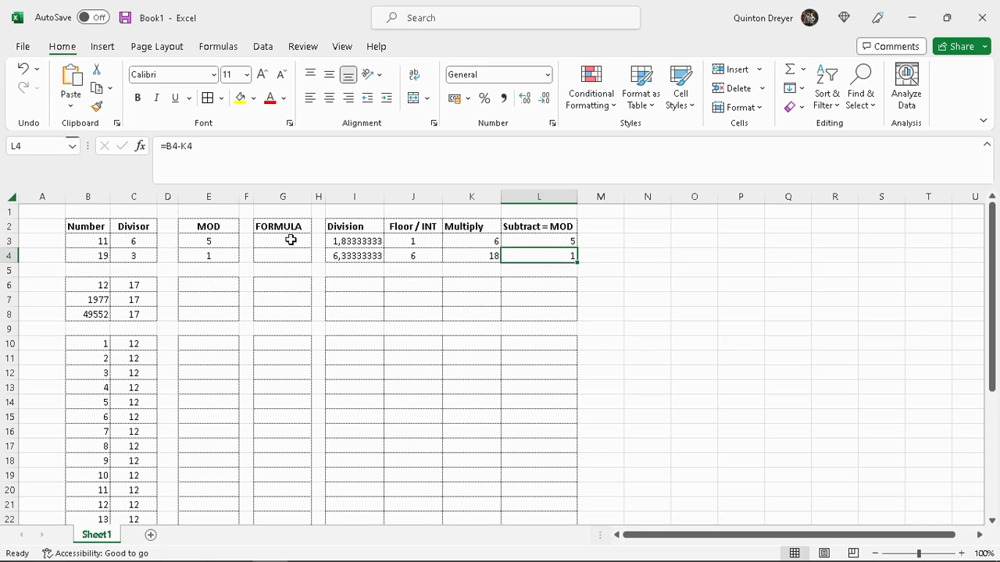
{"action": "left_click_drag", "start_coordinate": [289, 240], "coordinate": [291, 262]}
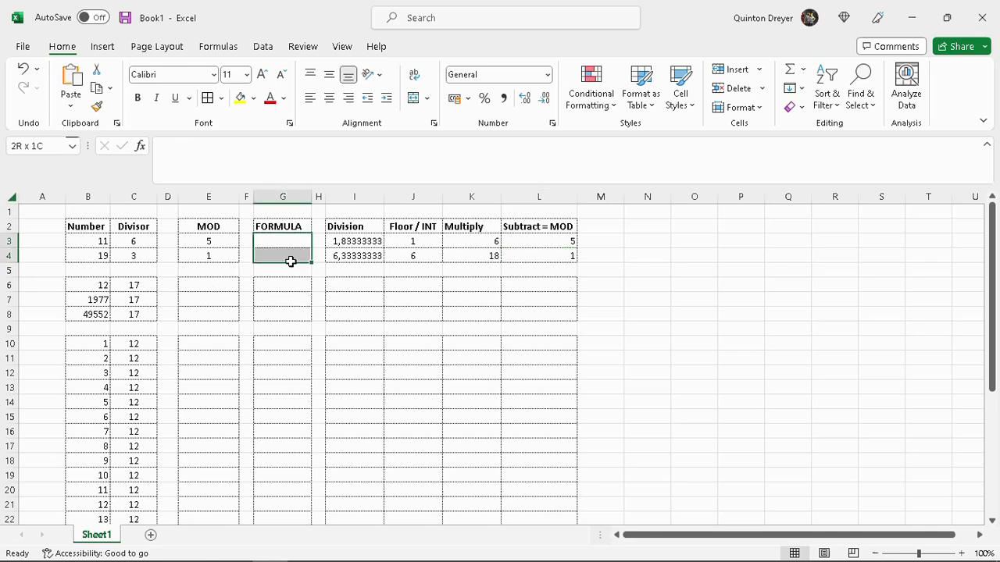
Enter =MOD(B6;C6) in E6 for 12 divided by 17, giving 12.
{"action": "left_click", "coordinate": [211, 289]}
{"action": "left_click_drag", "start_coordinate": [275, 243], "coordinate": [281, 259]}
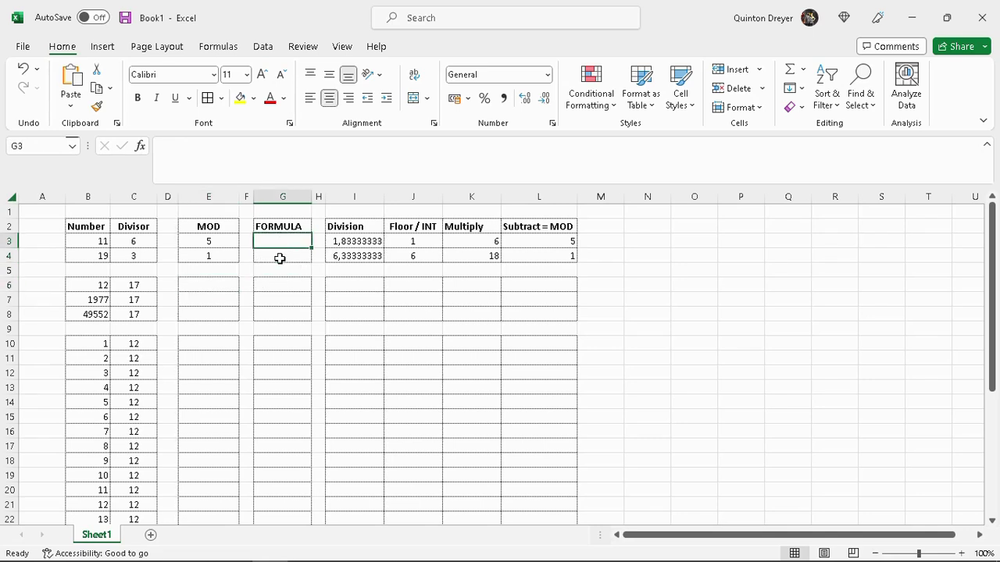
{"action": "left_click", "coordinate": [211, 282]}
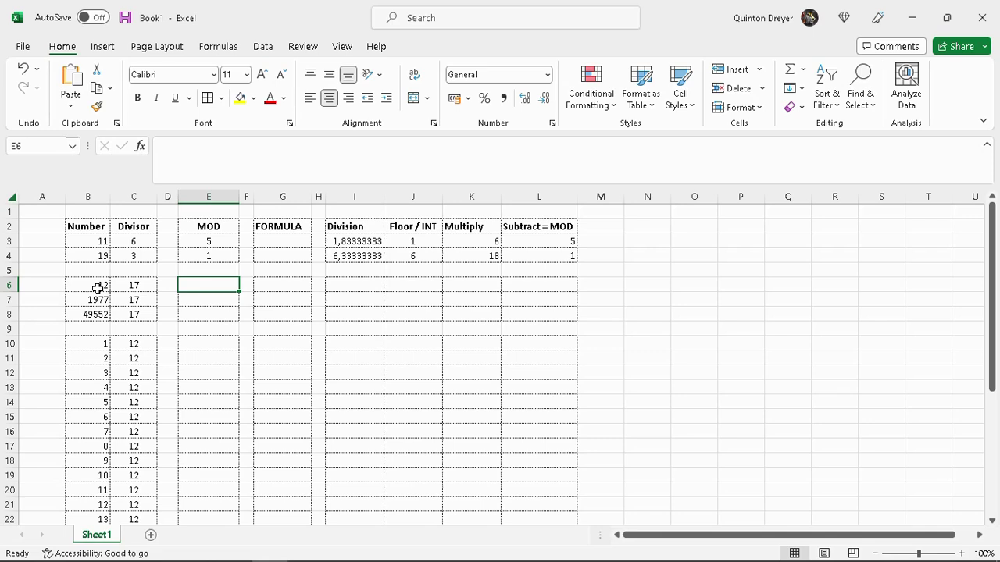
{"action": "left_click_drag", "start_coordinate": [134, 286], "coordinate": [143, 314]}
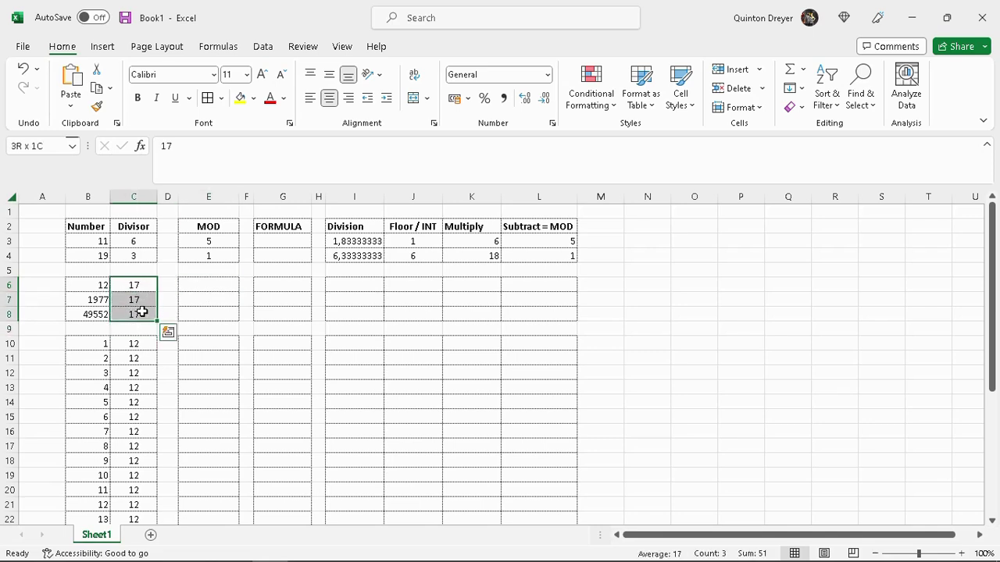
{"action": "left_click", "coordinate": [217, 284]}
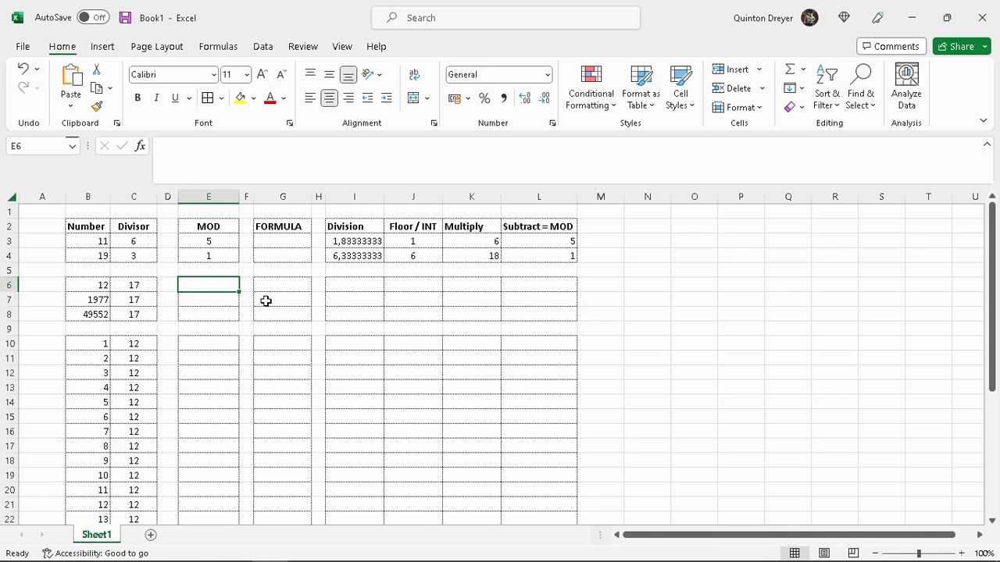
{"action": "type", "text": "=mod("}
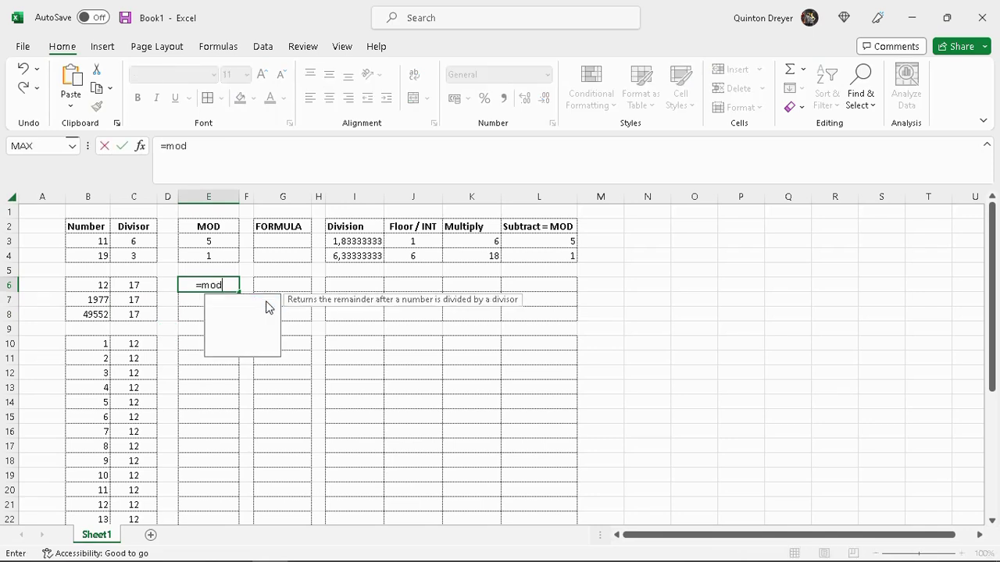
{"action": "left_click", "coordinate": [88, 285]}
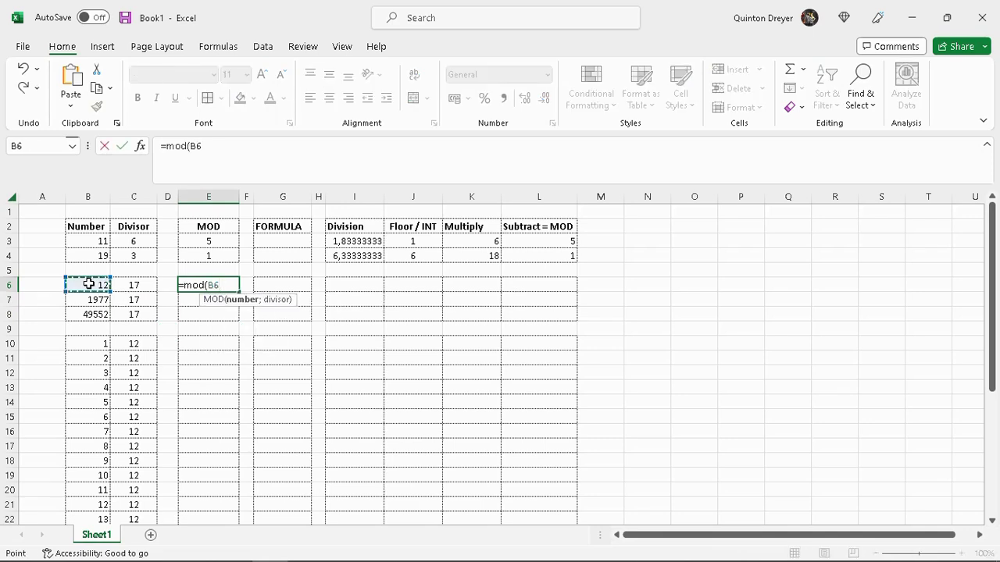
{"action": "type", "text": ";"}
{"action": "left_click", "coordinate": [140, 286]}
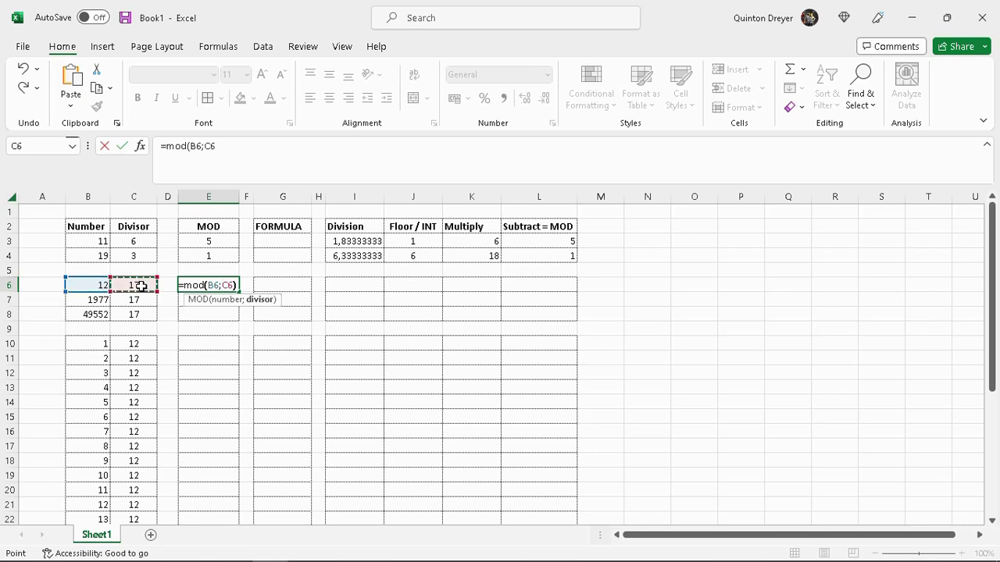
{"action": "type", "text": ")"}
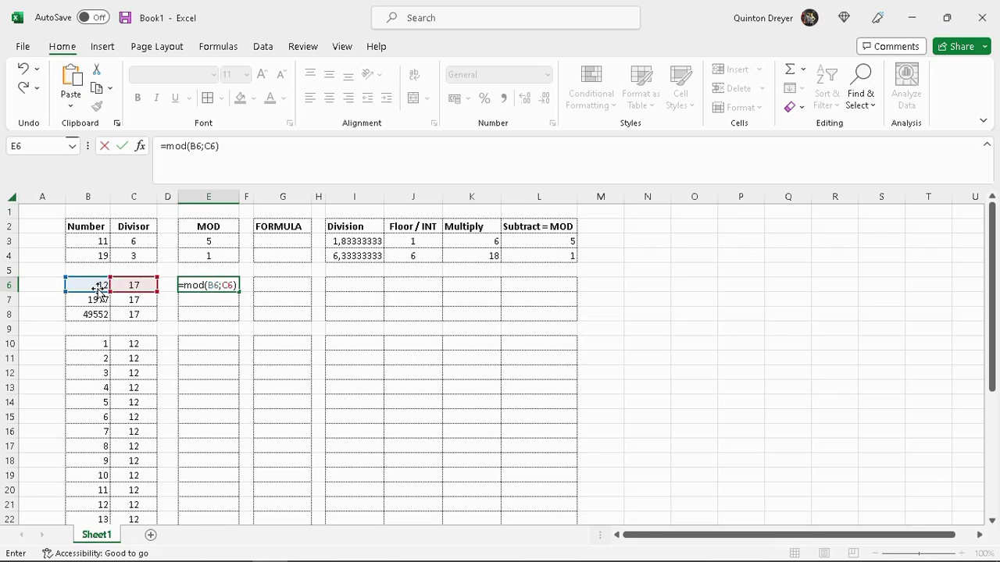
{"action": "key", "text": "Return"}
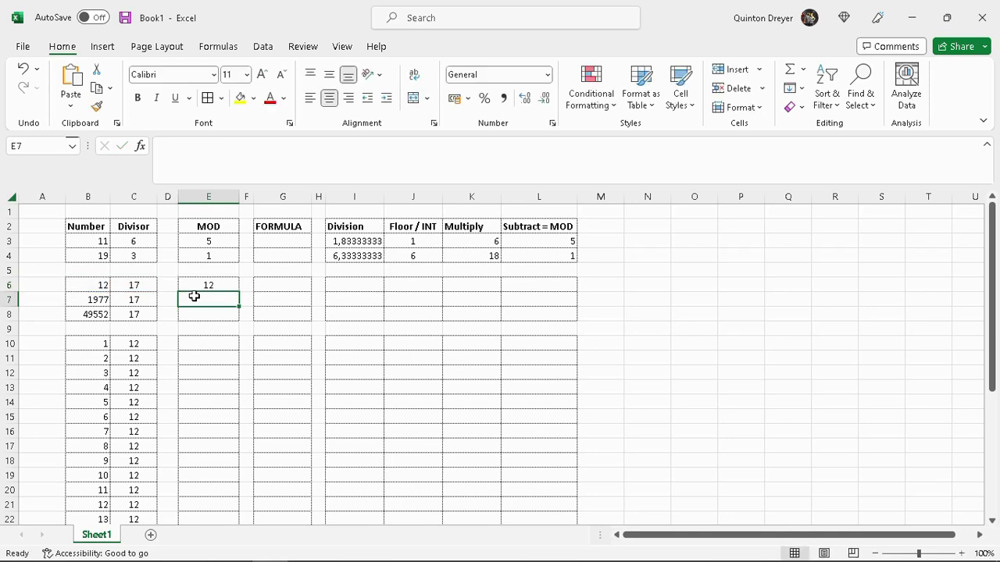
Fill E6's MOD formula down to E8 and check the results 5 and 14.
{"action": "left_click", "coordinate": [213, 284]}
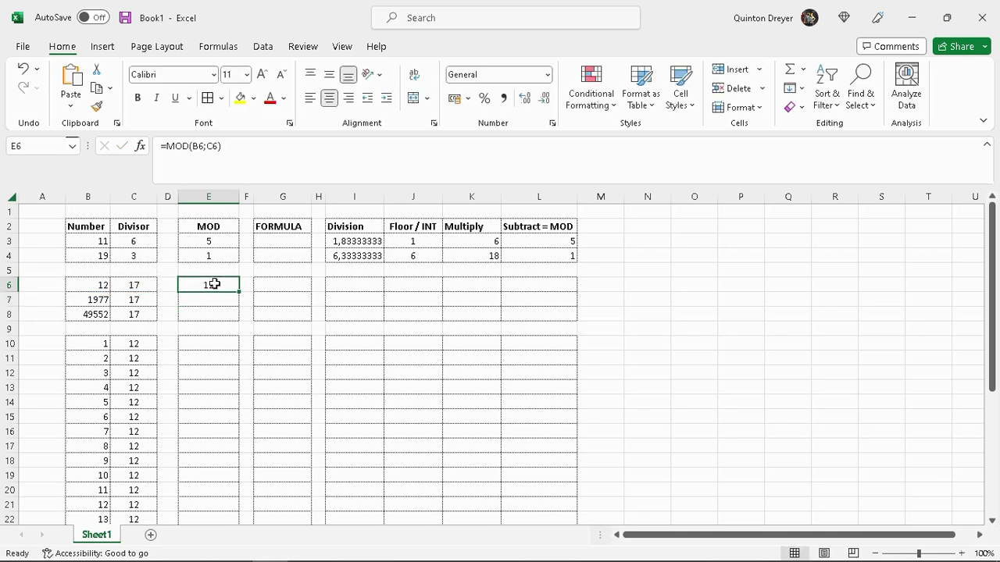
{"action": "left_click_drag", "start_coordinate": [239, 289], "coordinate": [239, 319]}
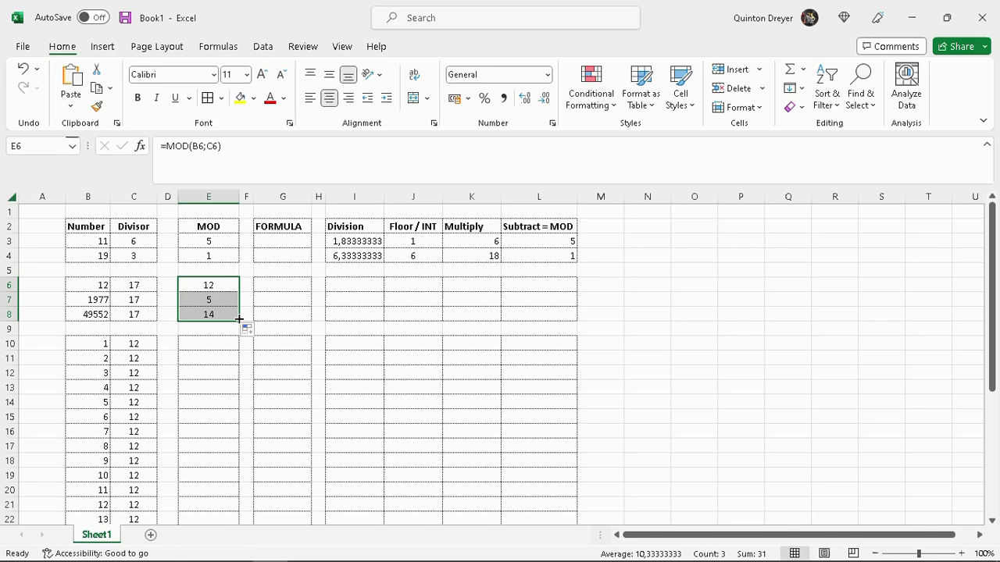
{"action": "left_click", "coordinate": [85, 300]}
{"action": "left_click", "coordinate": [139, 302]}
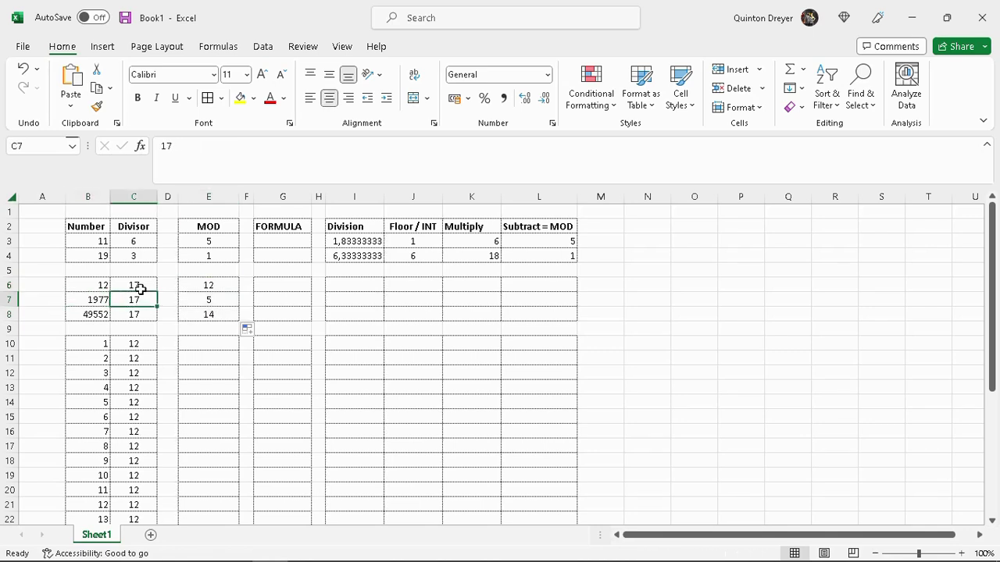
{"action": "left_click", "coordinate": [222, 301]}
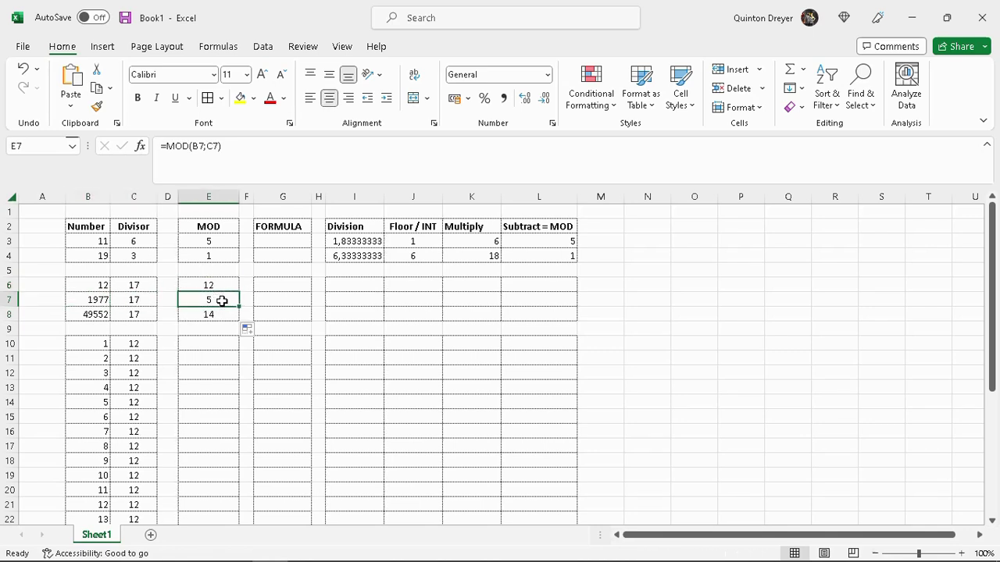
{"action": "left_click", "coordinate": [92, 316]}
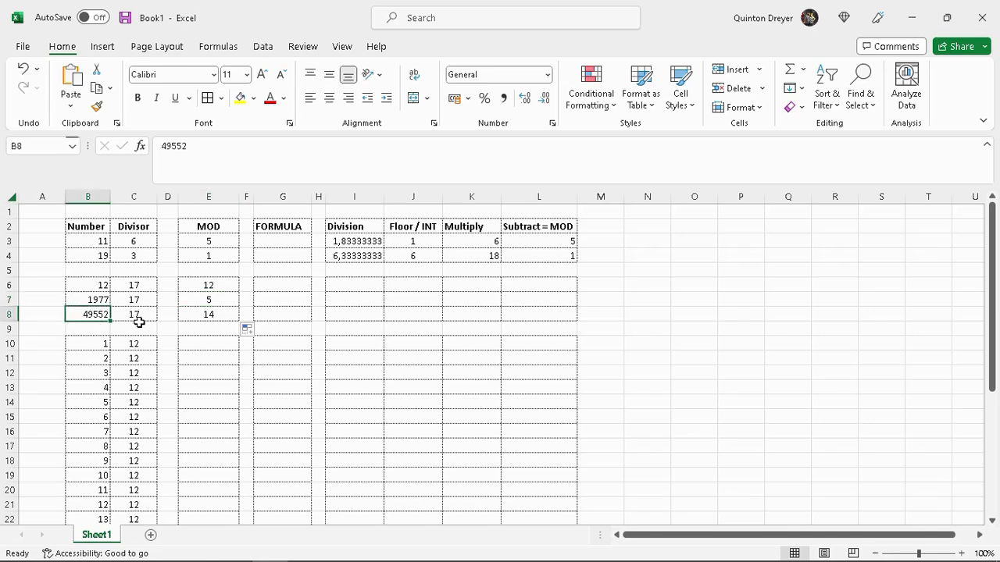
{"action": "left_click", "coordinate": [207, 316]}
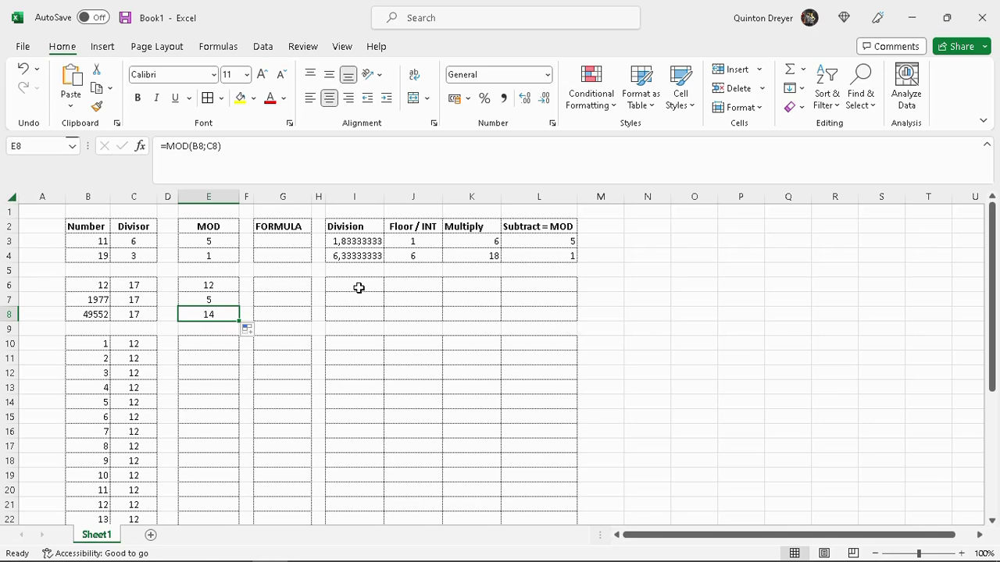
{"action": "left_click_drag", "start_coordinate": [217, 288], "coordinate": [217, 315]}
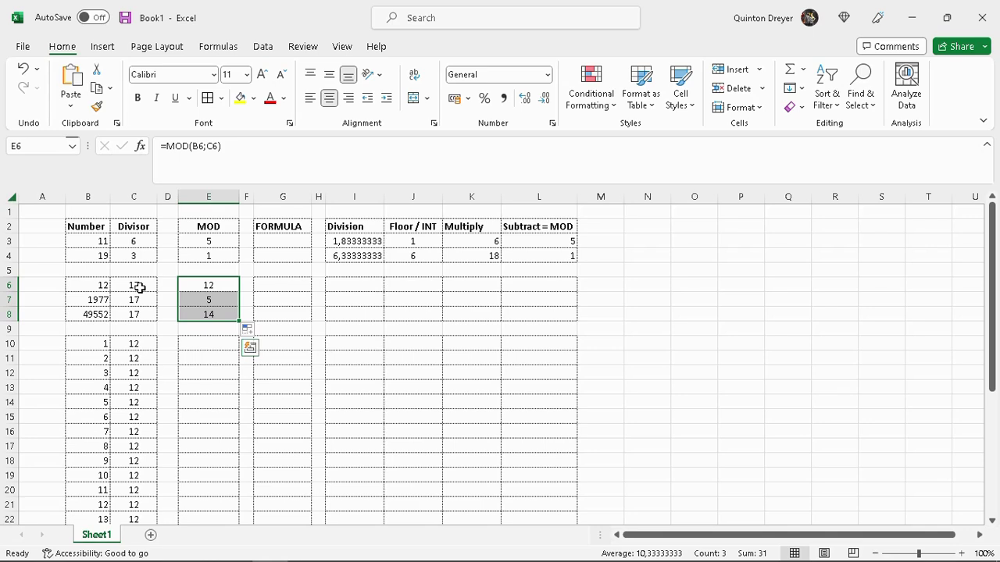
{"action": "left_click_drag", "start_coordinate": [139, 288], "coordinate": [138, 315]}
{"action": "left_click", "coordinate": [209, 313]}
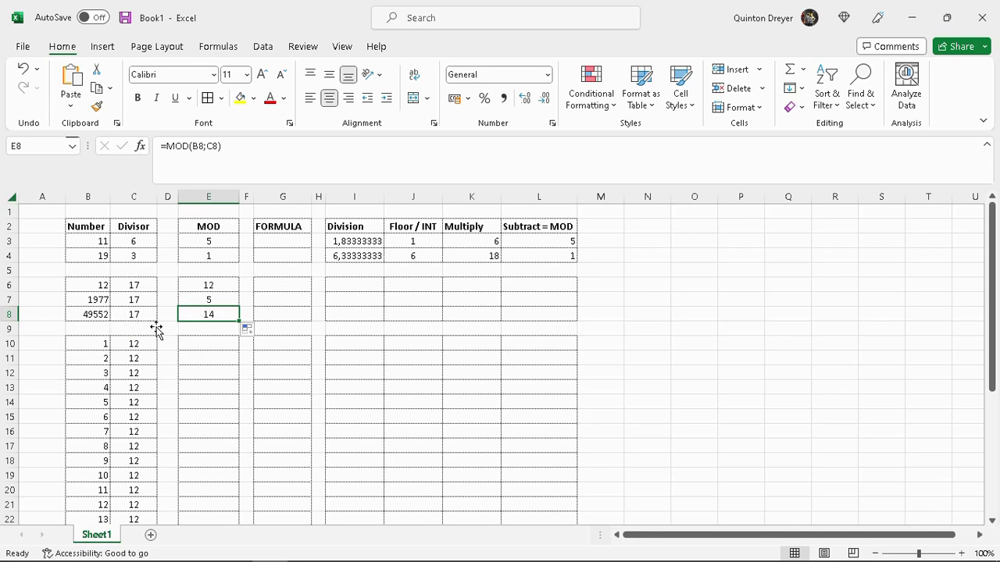
{"action": "left_click", "coordinate": [361, 286]}
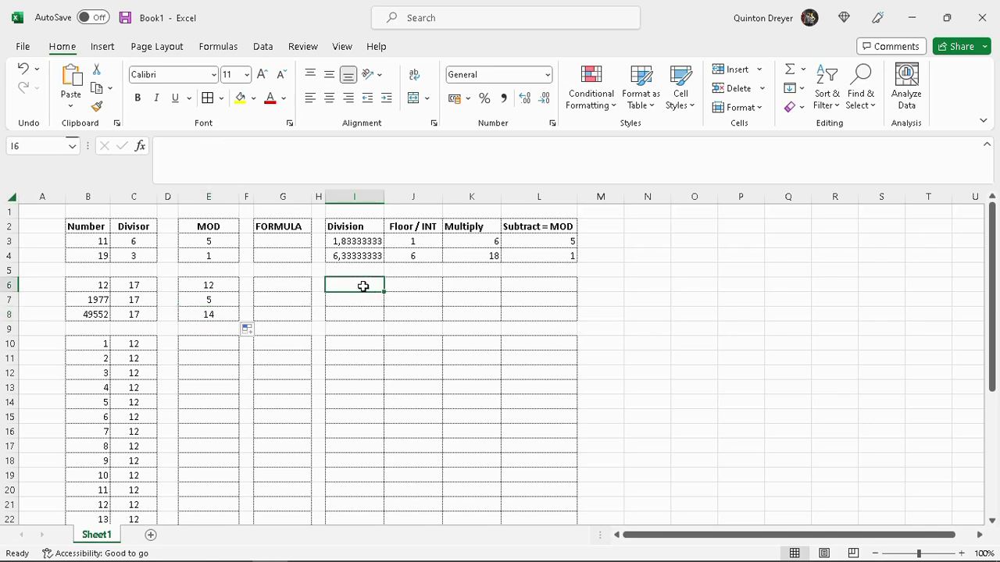
Enter =B6/C6 in I6 so Division shows 0,70588235 for 12 divided by 17.
{"action": "type", "text": "="}
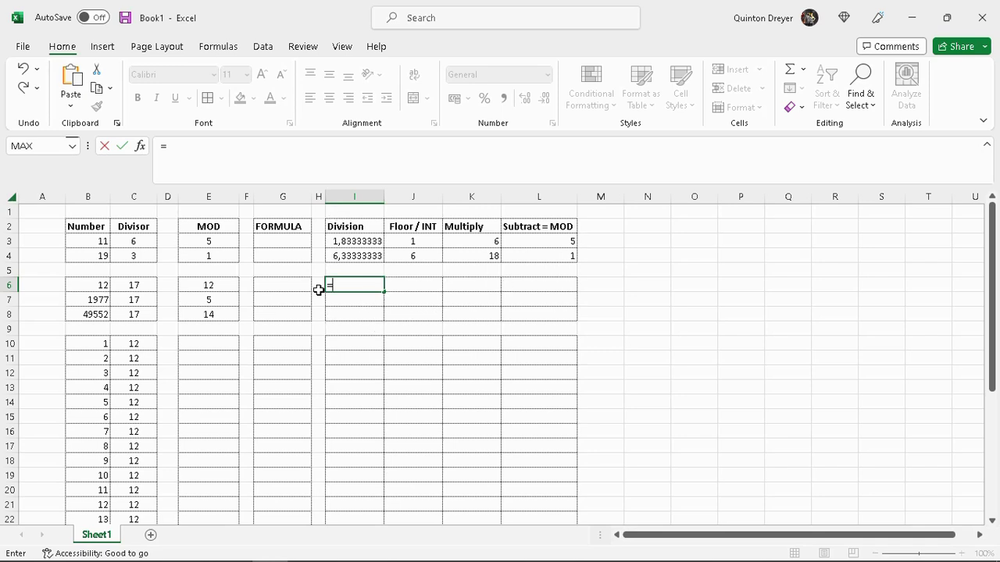
{"action": "left_click", "coordinate": [92, 285]}
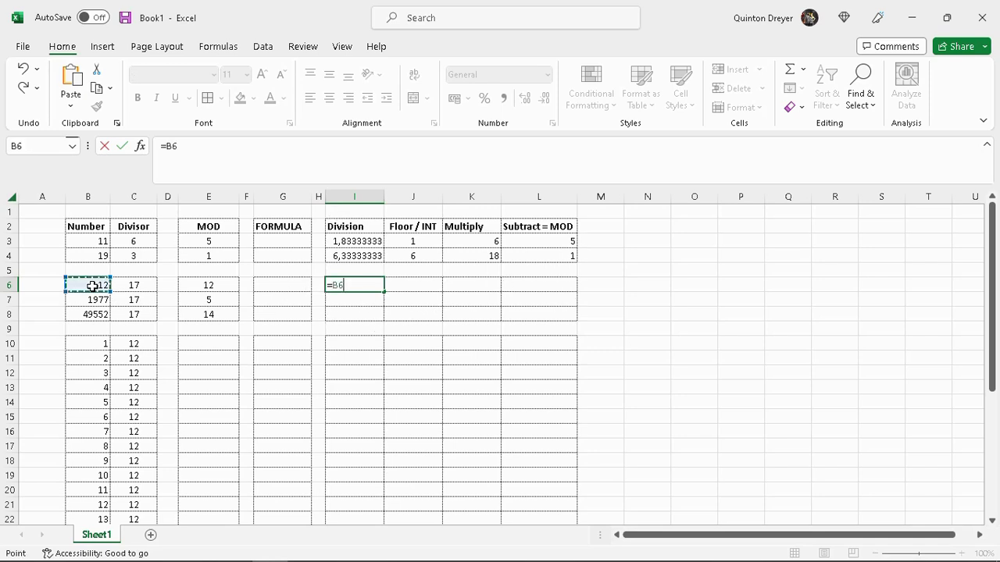
{"action": "type", "text": "/"}
{"action": "left_click", "coordinate": [148, 285]}
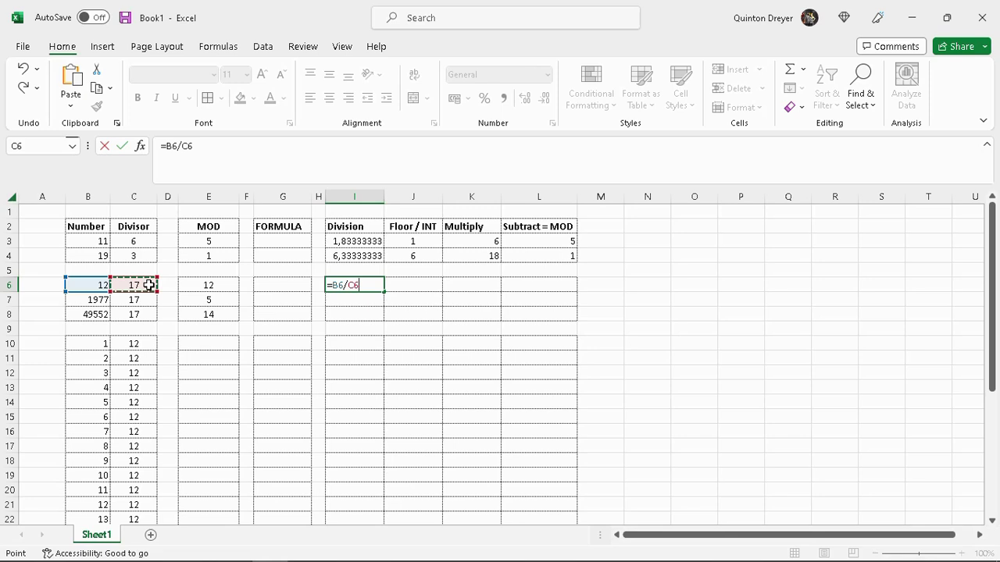
{"action": "key", "text": "Tab"}
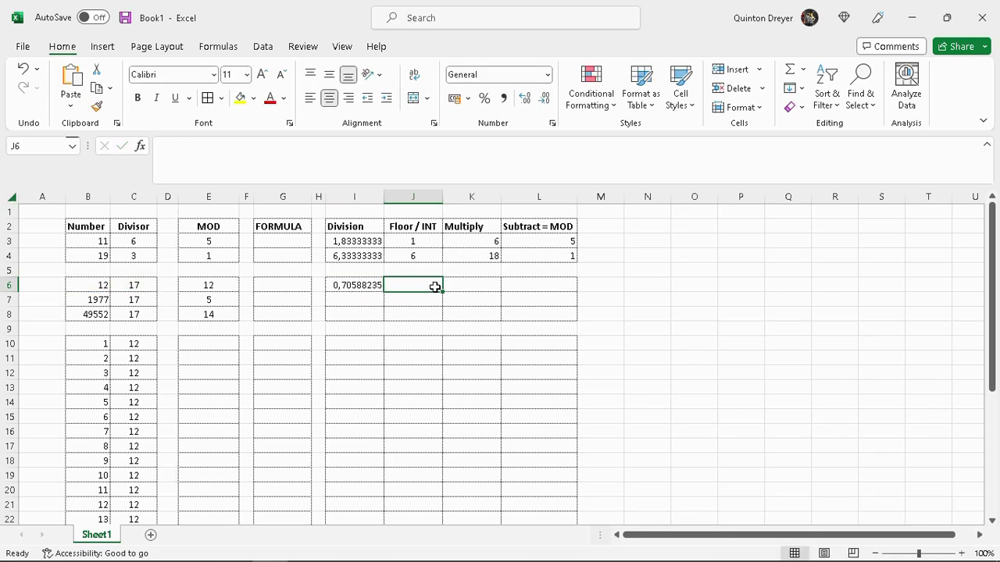
Enter =INT(I6) in J6 so Floor / INT returns 0.
{"action": "left_click", "coordinate": [93, 290]}
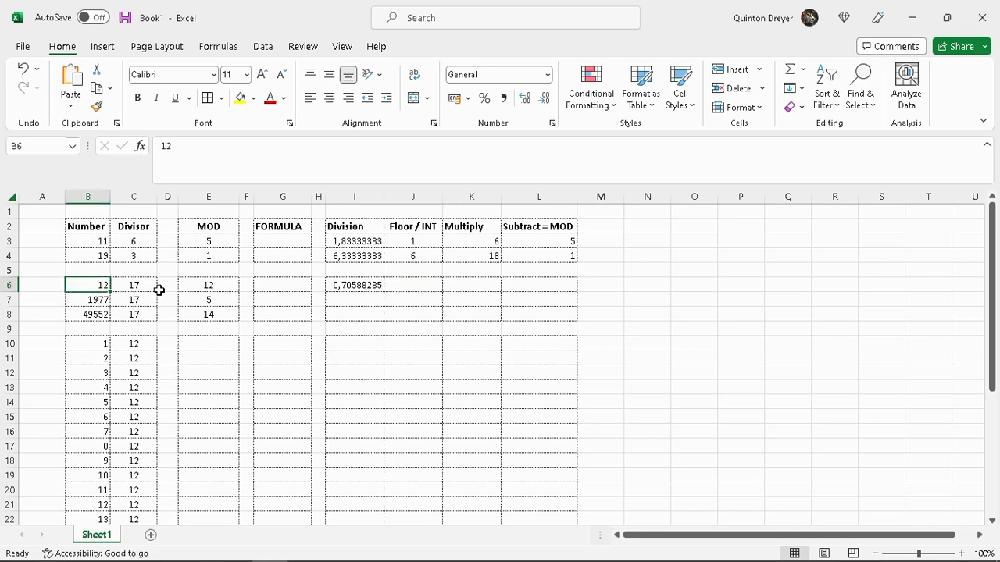
{"action": "left_click", "coordinate": [402, 288]}
{"action": "type", "text": "="}
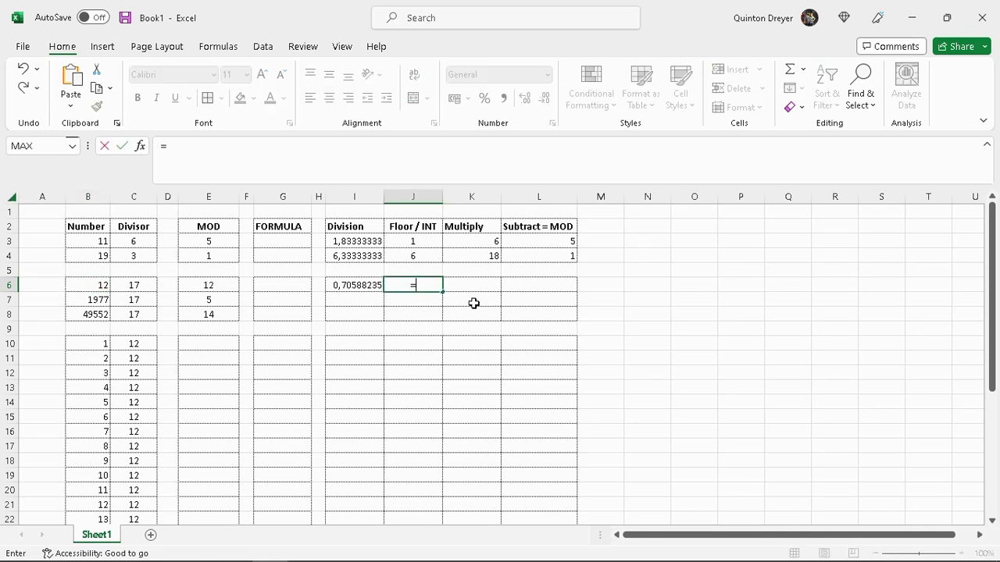
{"action": "type", "text": "int("}
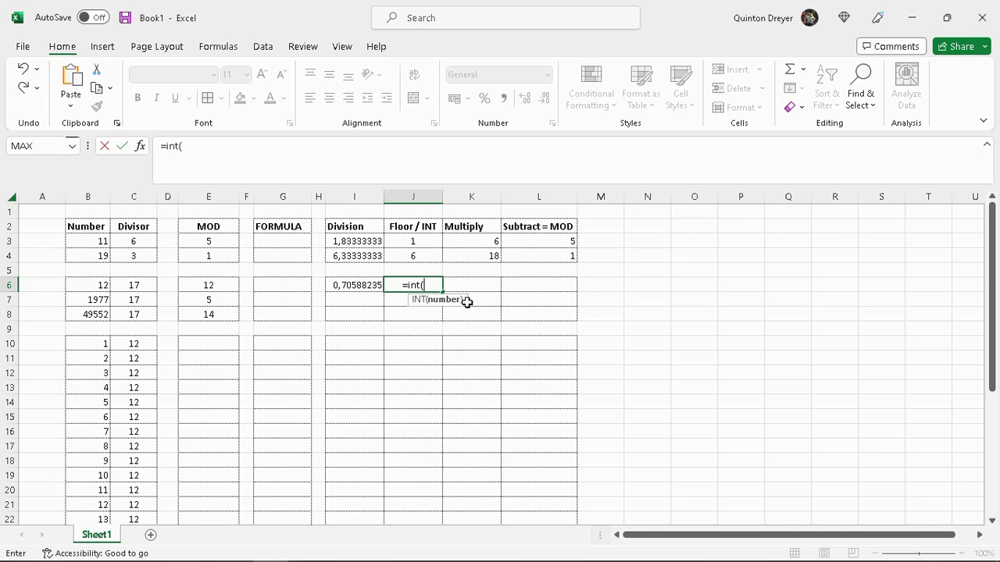
{"action": "left_click", "coordinate": [357, 283]}
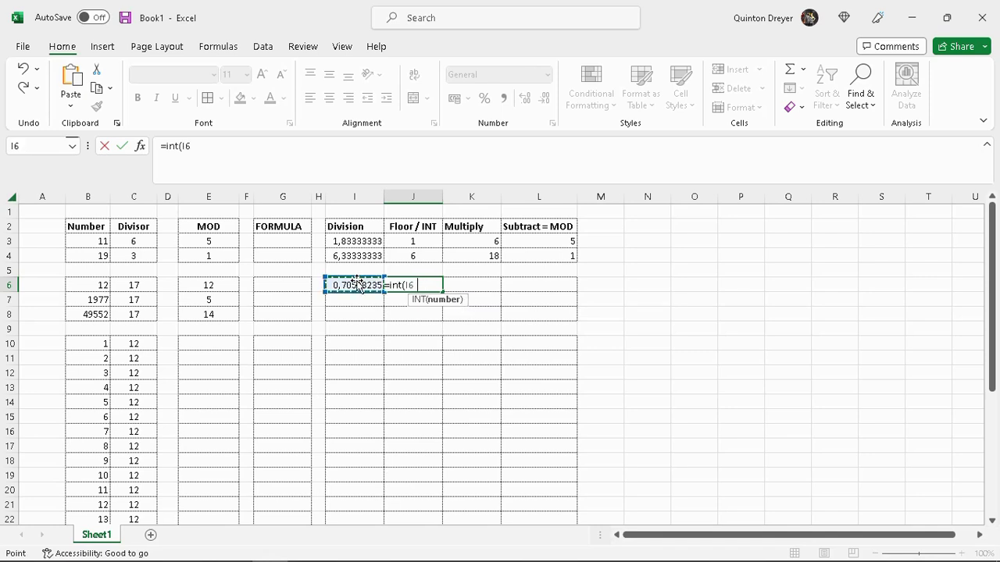
{"action": "type", "text": ")"}
{"action": "key", "text": "Return"}
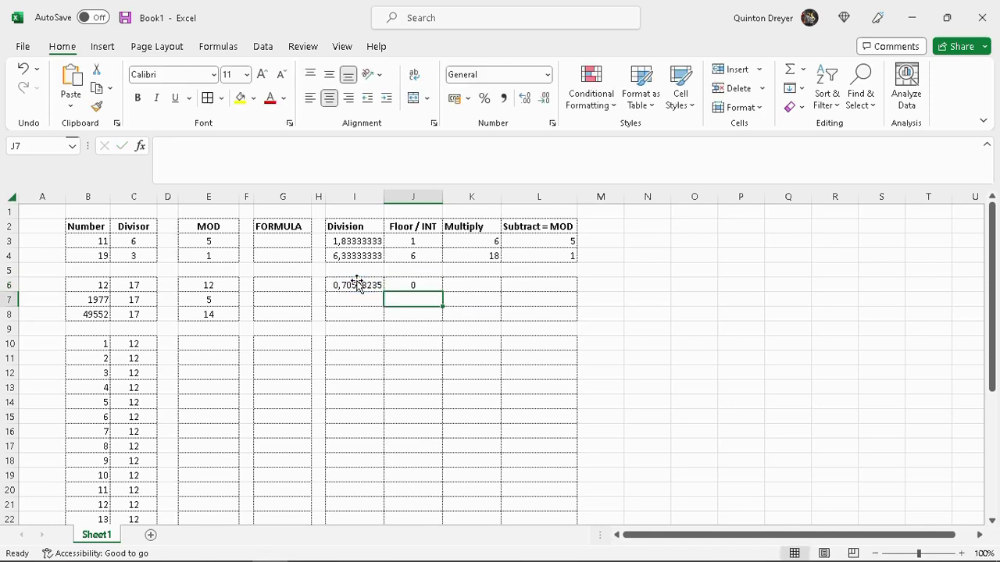
Enter =C6*J6 in K6 so Multiply shows 0.
{"action": "left_click", "coordinate": [485, 287]}
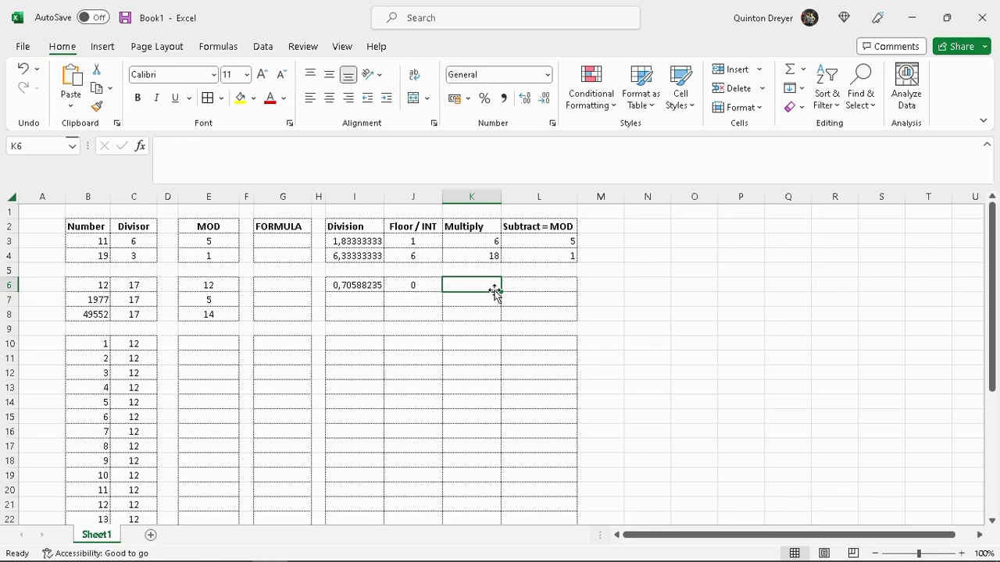
{"action": "type", "text": "="}
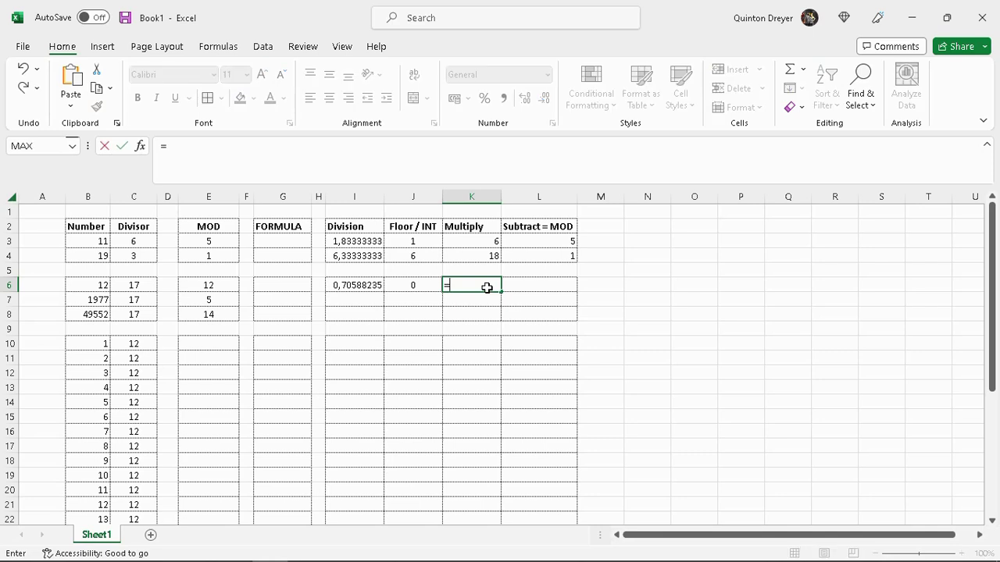
{"action": "left_click", "coordinate": [135, 286]}
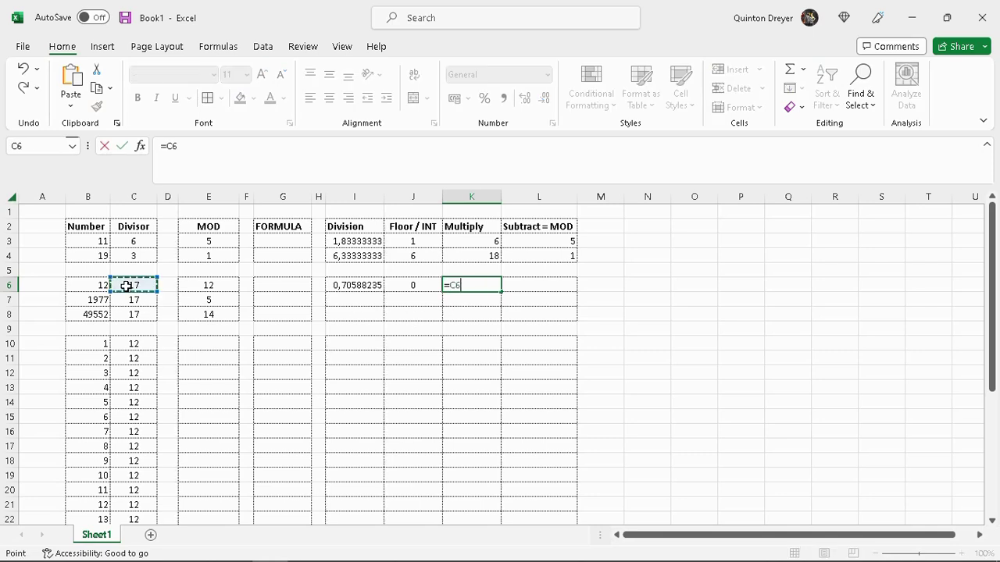
{"action": "type", "text": "*"}
{"action": "left_click", "coordinate": [413, 283]}
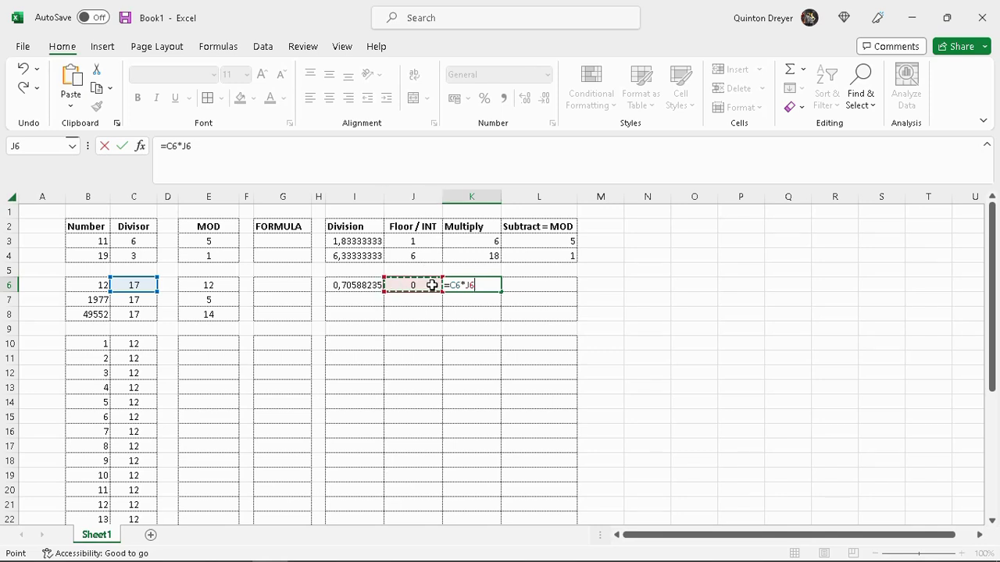
{"action": "key", "text": "Tab"}
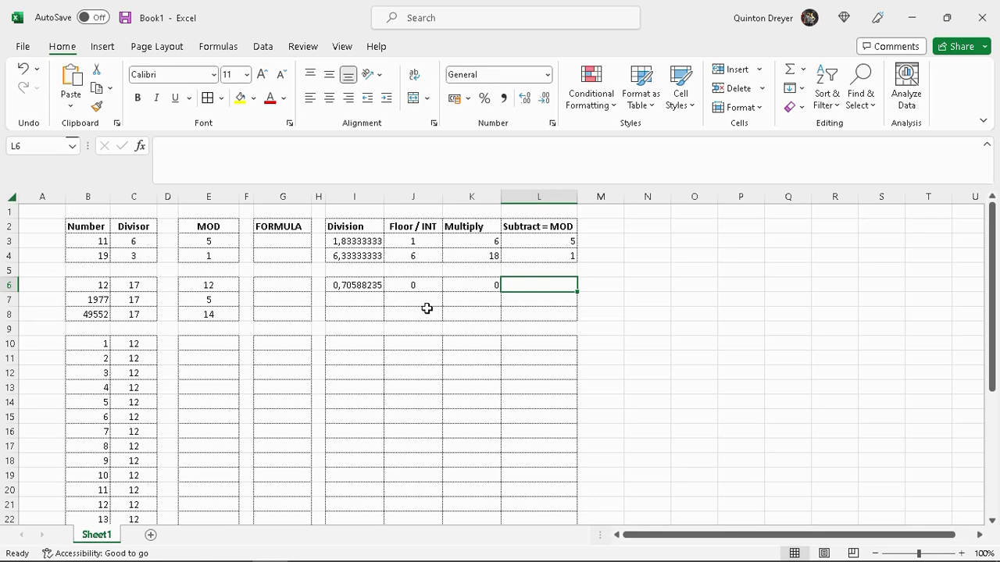
Enter =B6-K6 in L6 so Subtract = MOD shows 12.
{"action": "left_click", "coordinate": [545, 258]}
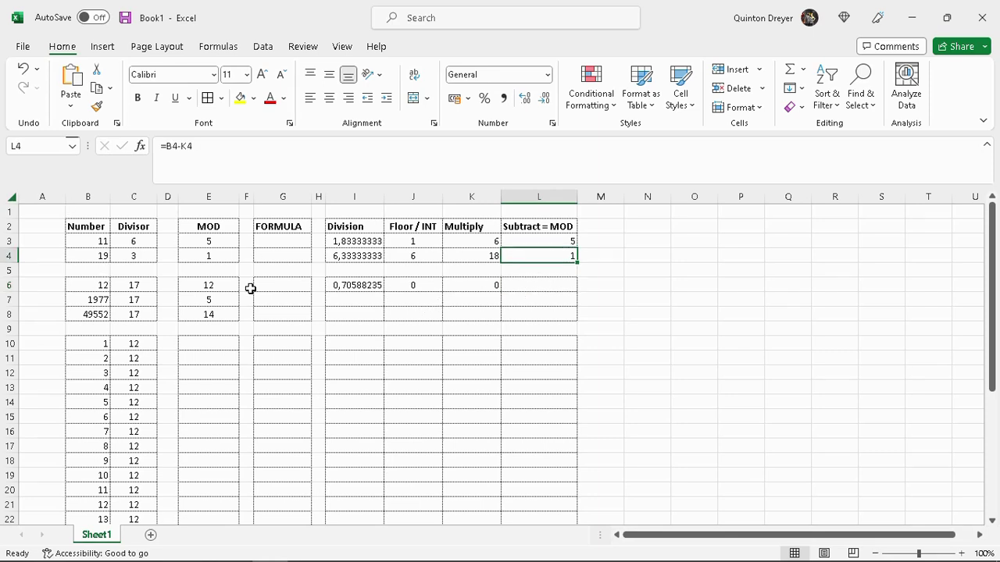
{"action": "left_click", "coordinate": [555, 286]}
{"action": "type", "text": "="}
{"action": "left_click", "coordinate": [100, 286]}
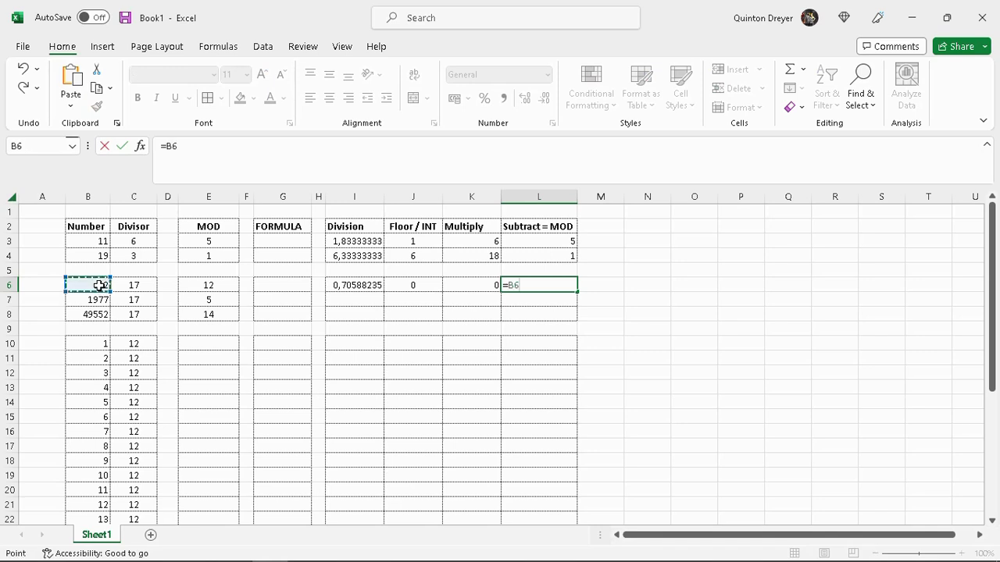
{"action": "type", "text": "-"}
{"action": "left_click", "coordinate": [464, 286]}
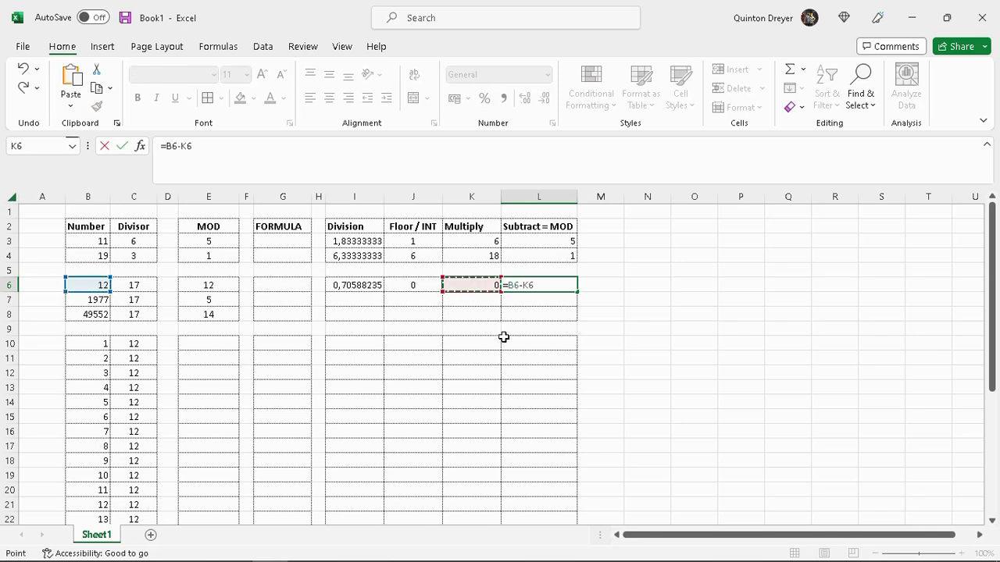
{"action": "key", "text": "Return"}
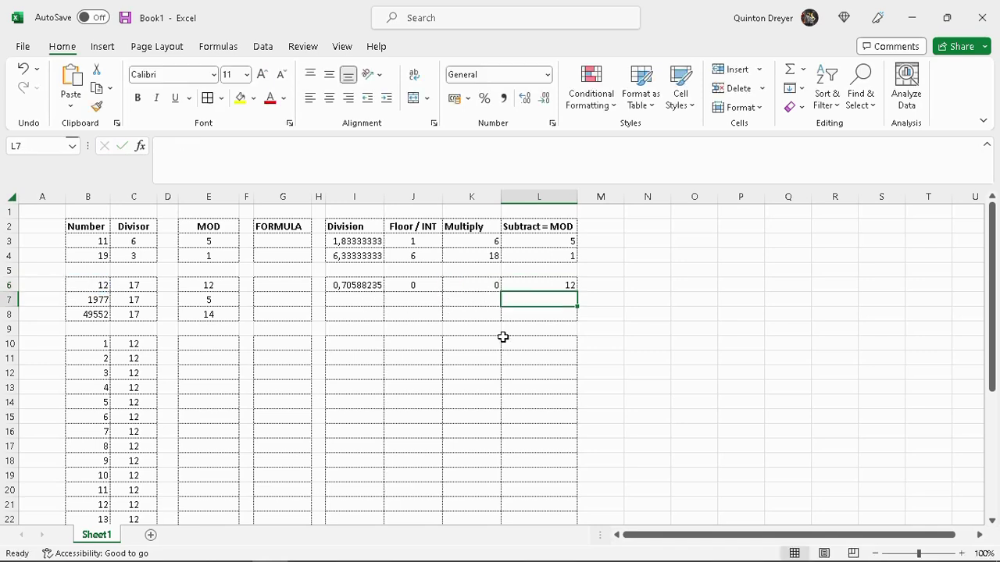
{"action": "left_click", "coordinate": [557, 280]}
Compare row 6 values with the MOD result, then fill I6:L6 down through row 8.
{"action": "left_click", "coordinate": [94, 282]}
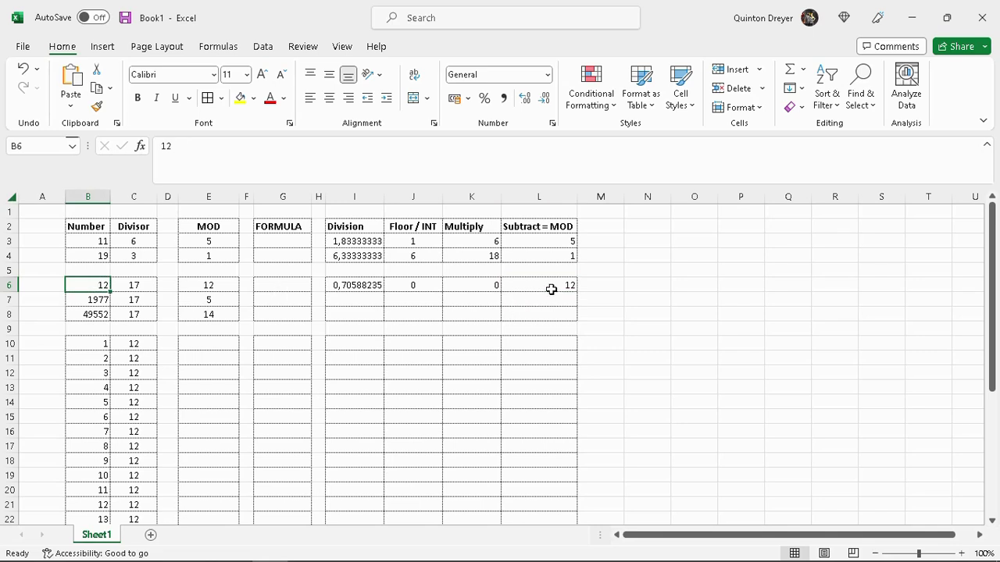
{"action": "left_click", "coordinate": [550, 287]}
{"action": "left_click", "coordinate": [101, 284]}
{"action": "left_click", "coordinate": [139, 286]}
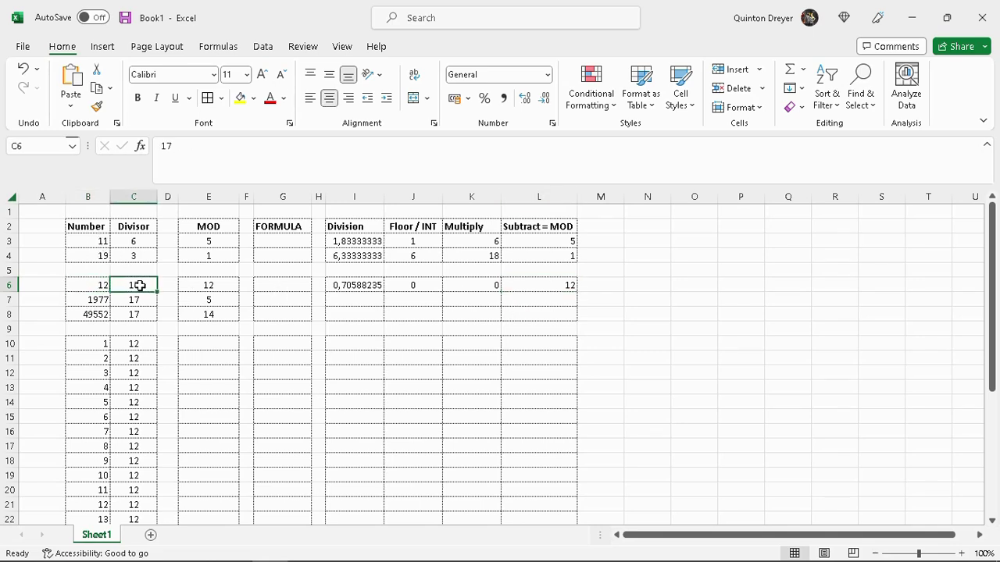
{"action": "left_click", "coordinate": [203, 286]}
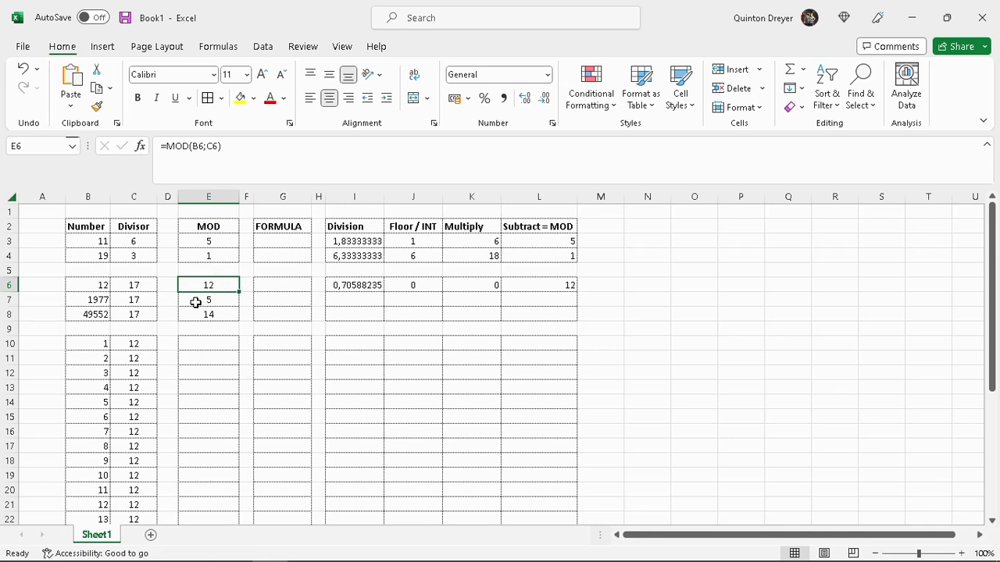
{"action": "left_click_drag", "start_coordinate": [364, 284], "coordinate": [575, 316]}
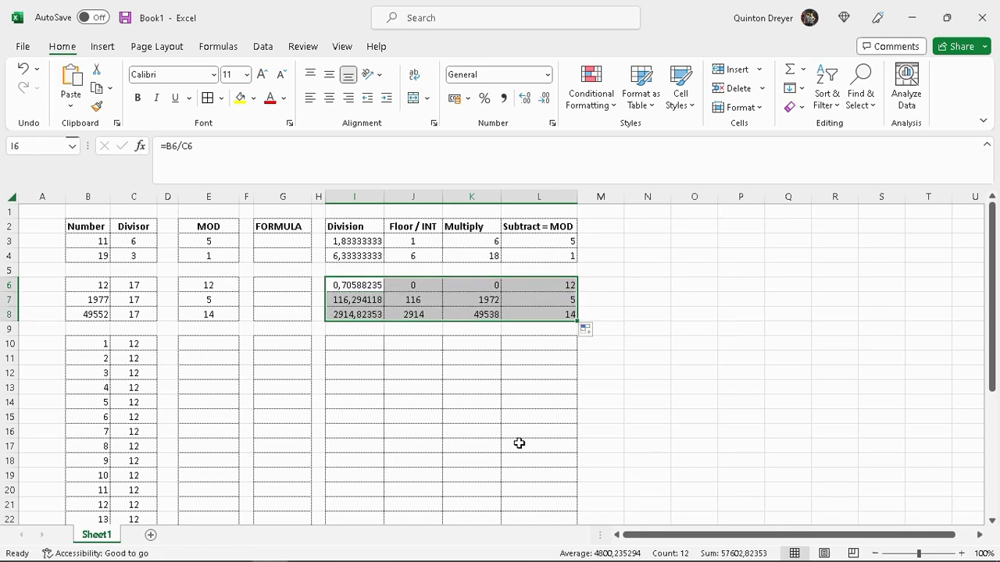
Verify L7 and L8 return 5 and 14, matching the MOD column.
{"action": "left_click", "coordinate": [380, 344]}
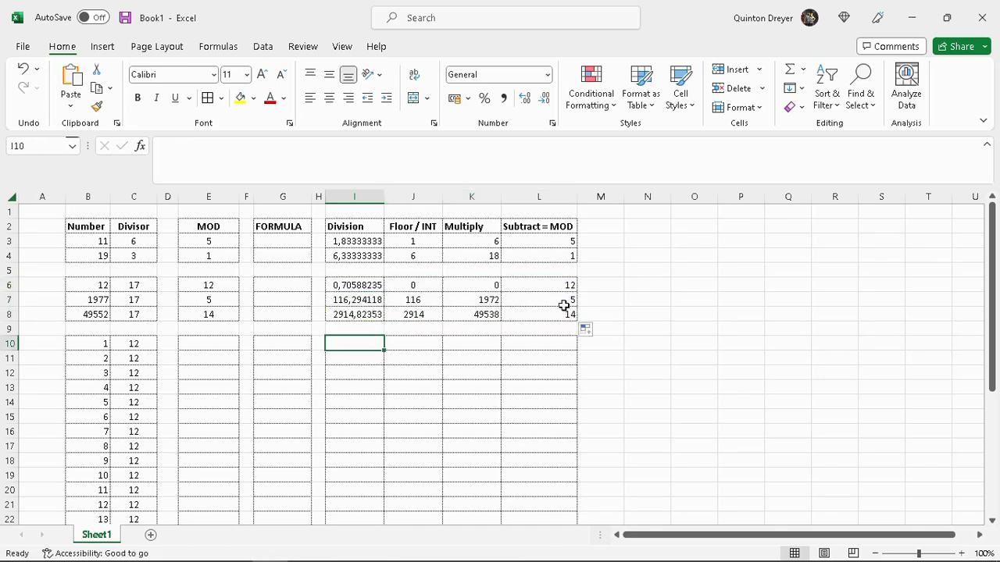
{"action": "left_click", "coordinate": [568, 298]}
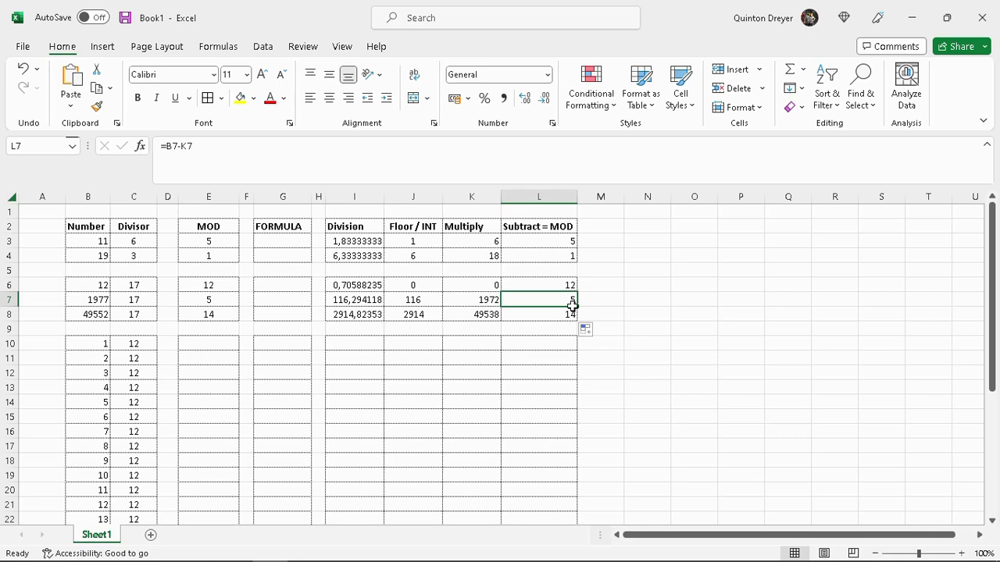
{"action": "left_click", "coordinate": [540, 316]}
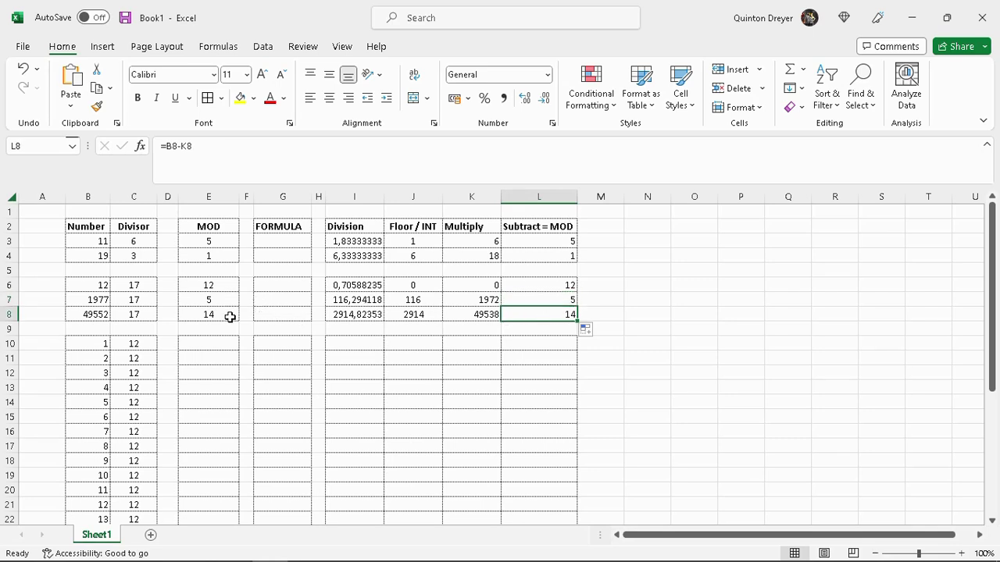
{"action": "left_click", "coordinate": [212, 314]}
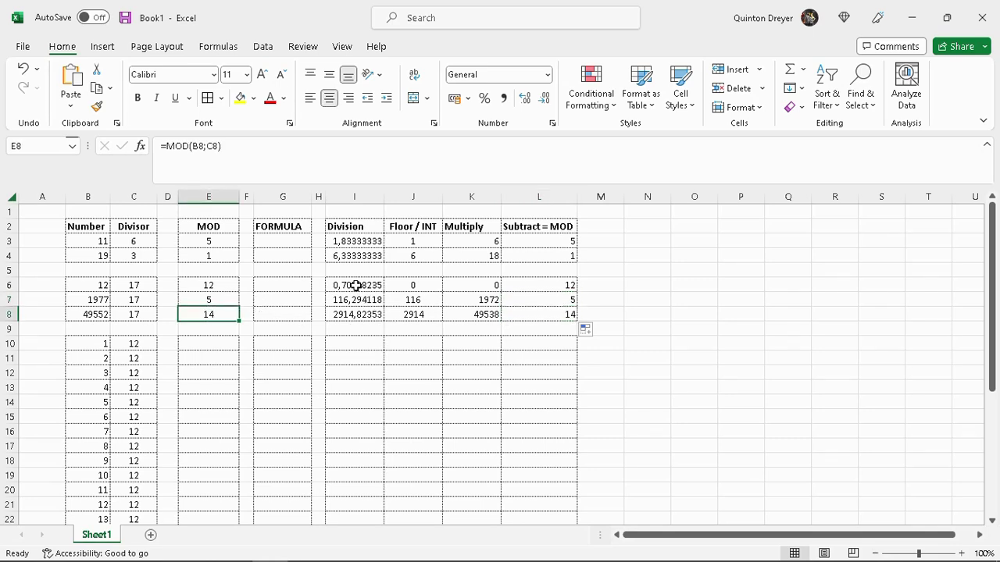
{"action": "left_click_drag", "start_coordinate": [354, 286], "coordinate": [556, 317]}
{"action": "left_click_drag", "start_coordinate": [359, 286], "coordinate": [531, 321]}
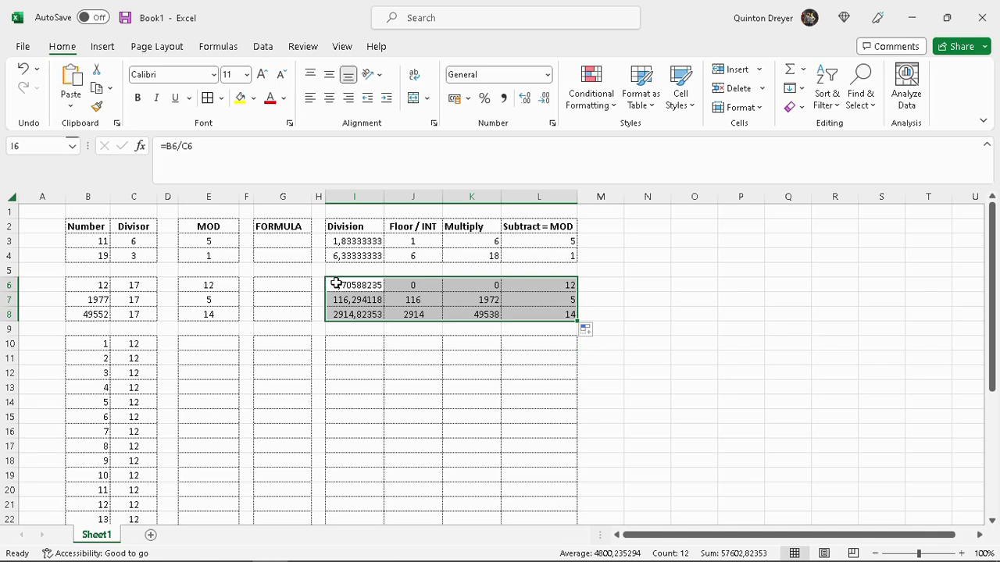
{"action": "left_click_drag", "start_coordinate": [341, 286], "coordinate": [556, 310]}
{"action": "left_click_drag", "start_coordinate": [377, 286], "coordinate": [548, 311]}
{"action": "left_click", "coordinate": [275, 285]}
{"action": "left_click", "coordinate": [281, 240]}
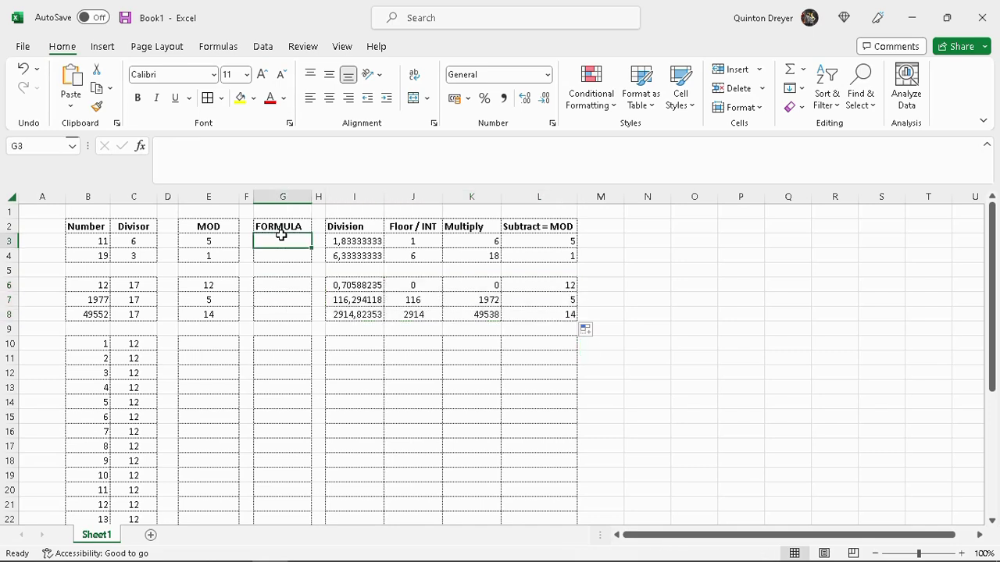
{"action": "left_click_drag", "start_coordinate": [211, 241], "coordinate": [219, 315]}
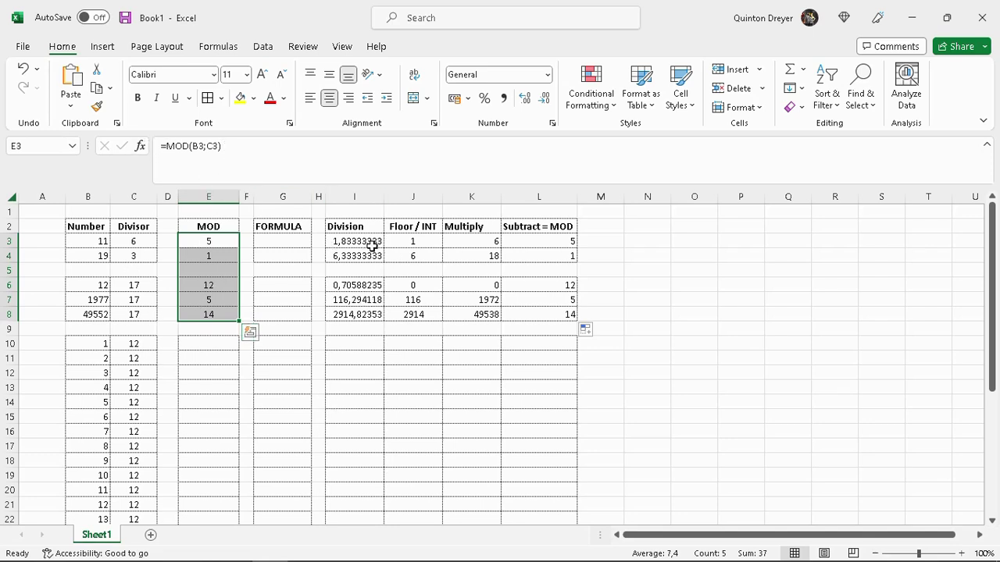
{"action": "left_click_drag", "start_coordinate": [362, 244], "coordinate": [531, 242]}
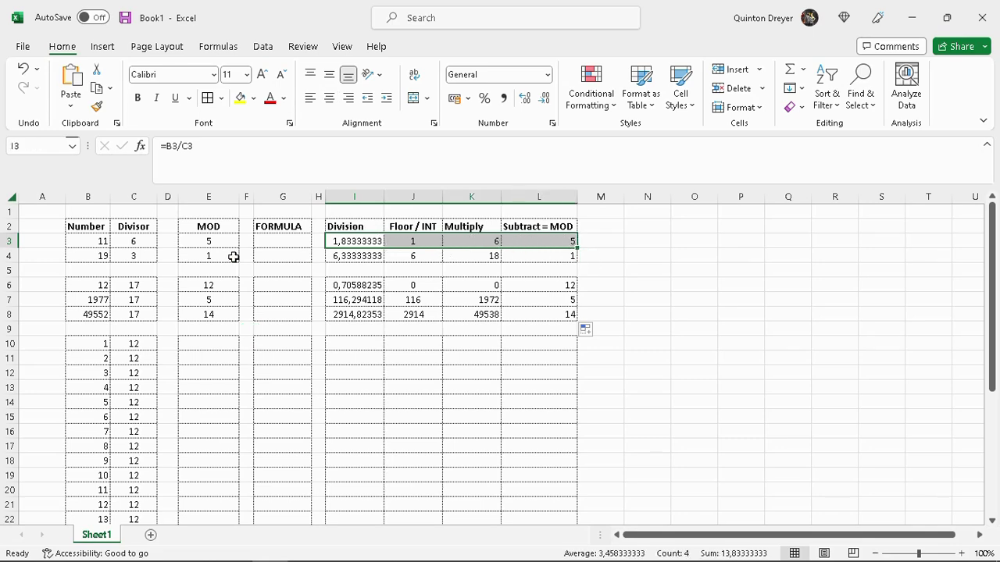
{"action": "left_click", "coordinate": [286, 239]}
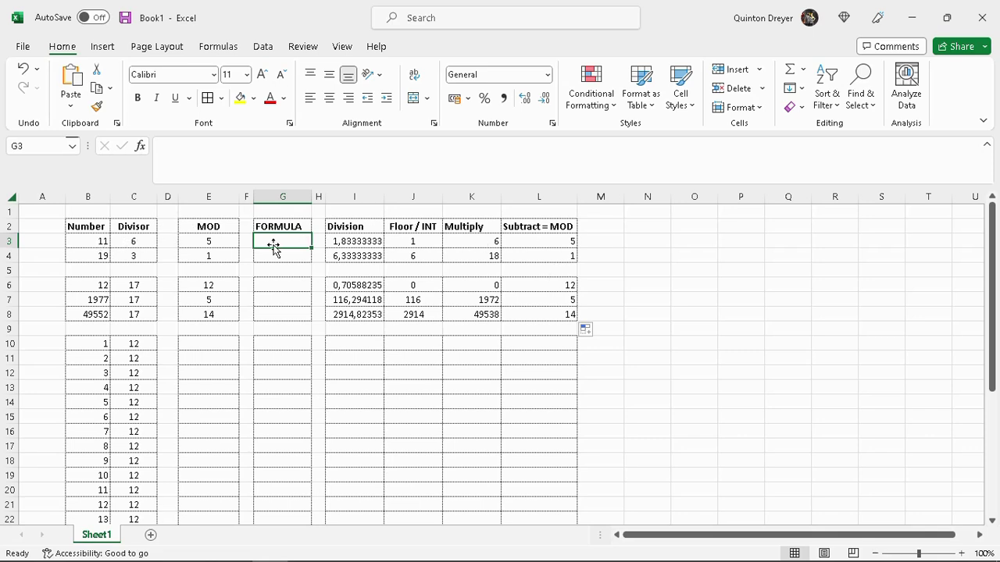
Enter =B3-(INT(B3/C3)*C3) in G3, returning 5 for 11 divided by 6.
{"action": "type", "text": "="}
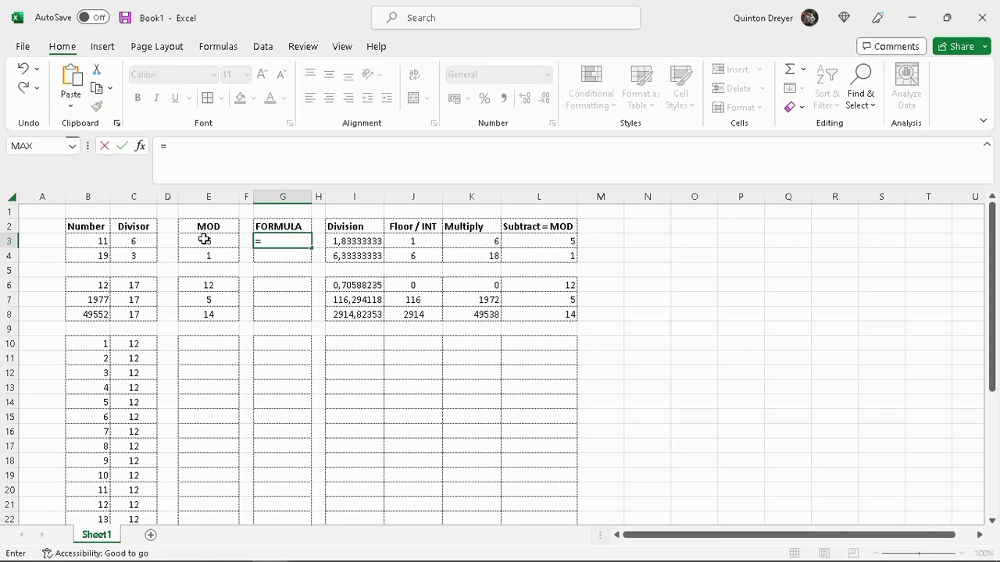
{"action": "left_click", "coordinate": [94, 241]}
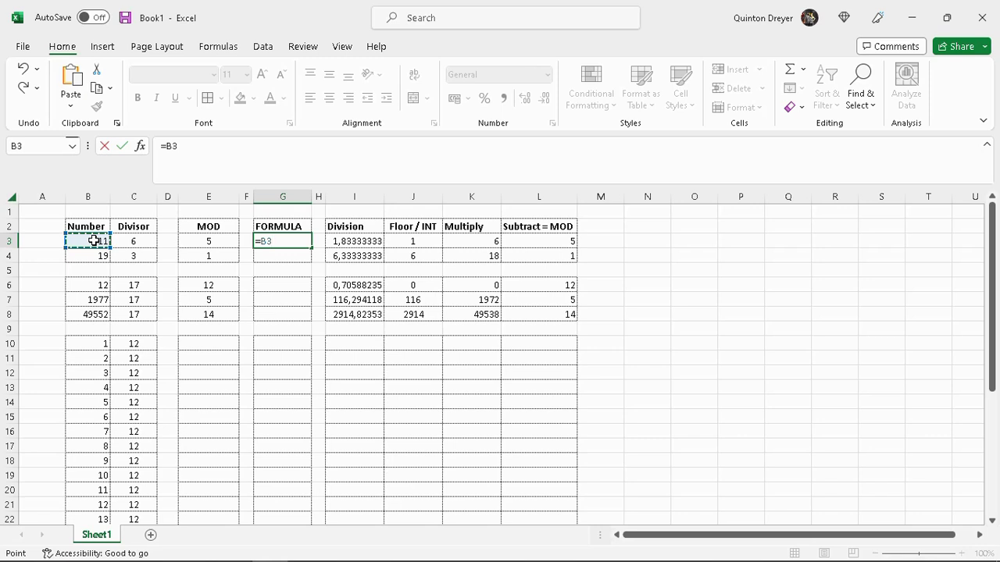
{"action": "type", "text": "-("}
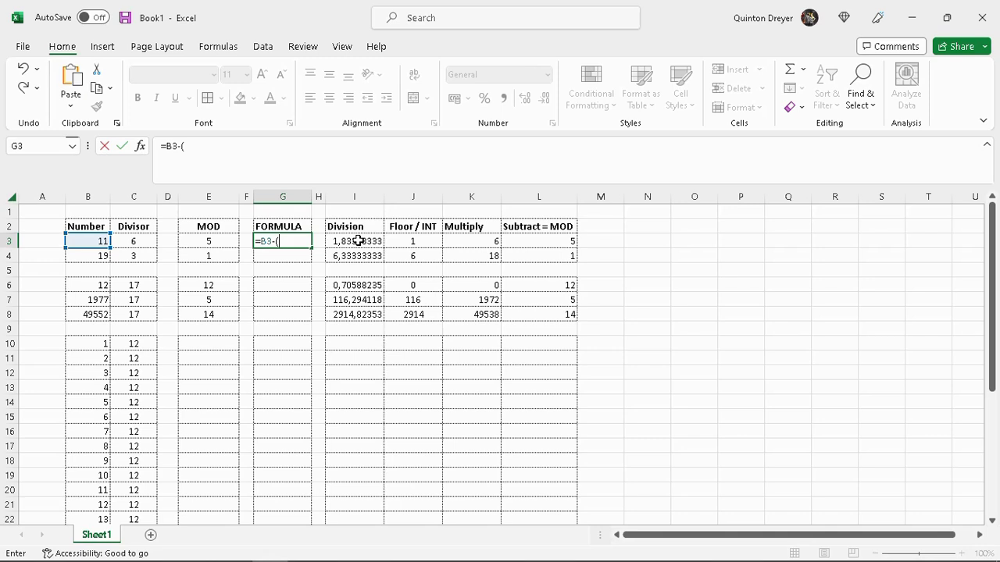
{"action": "type", "text": "int("}
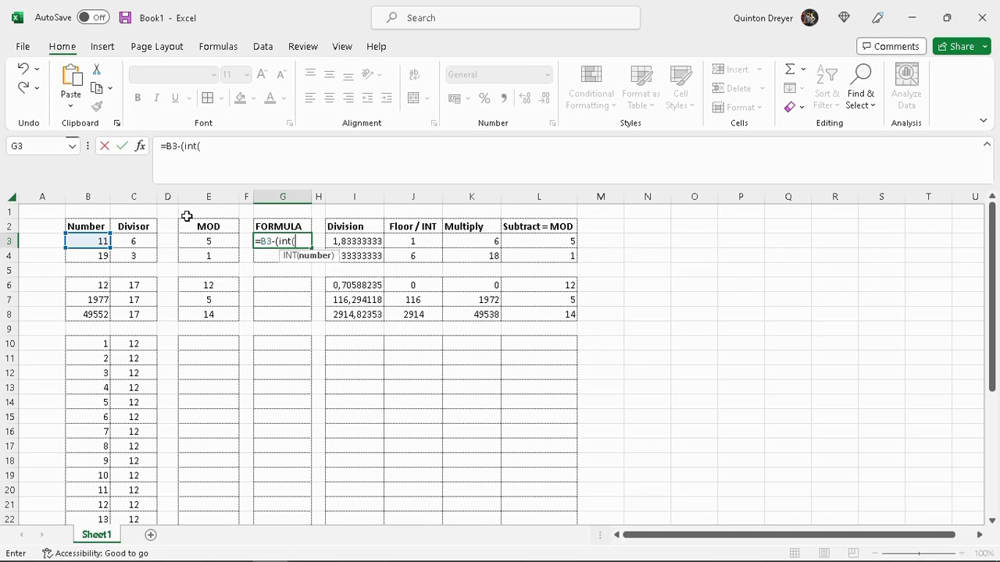
{"action": "left_click", "coordinate": [139, 241]}
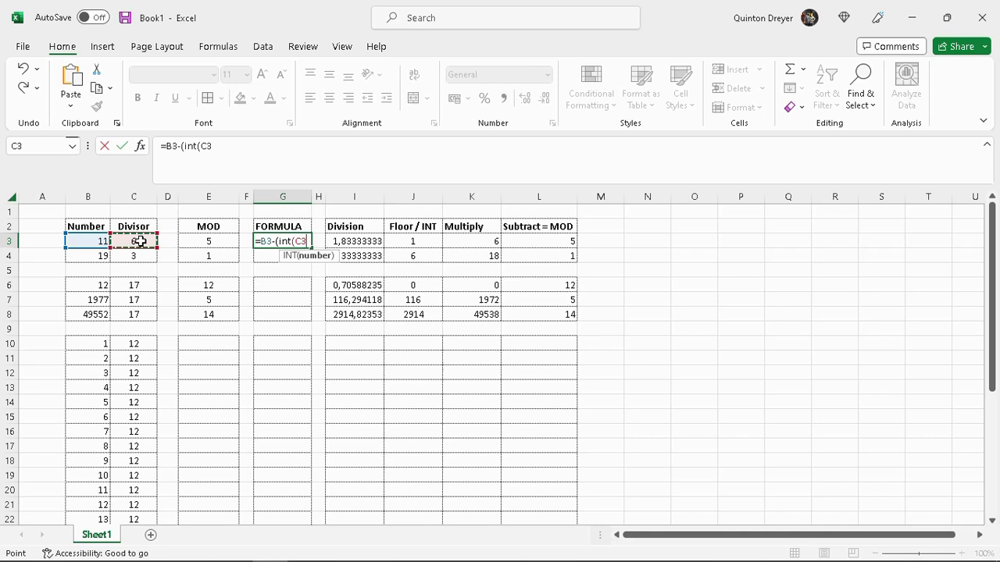
{"action": "left_click", "coordinate": [96, 241]}
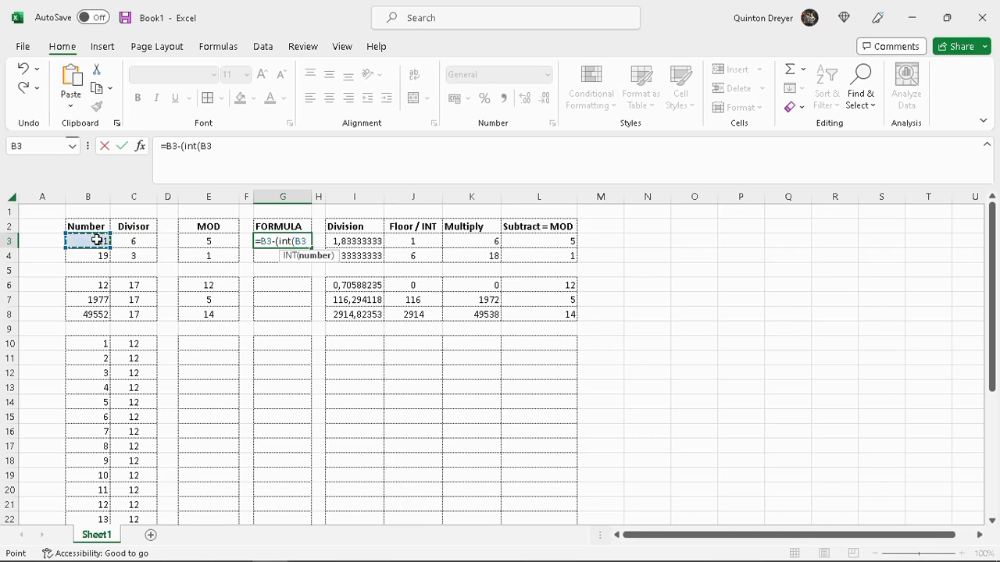
{"action": "type", "text": "/"}
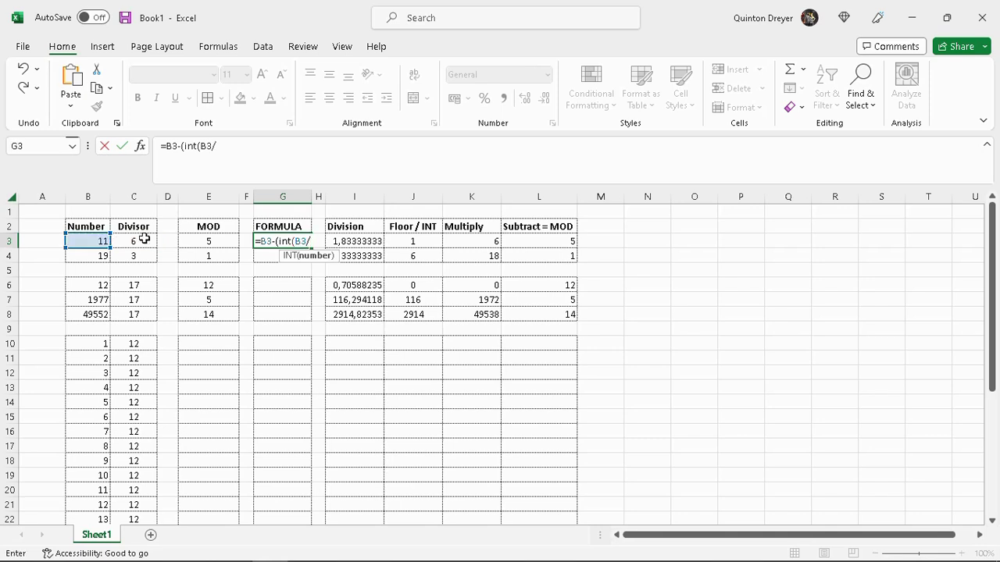
{"action": "left_click", "coordinate": [144, 239]}
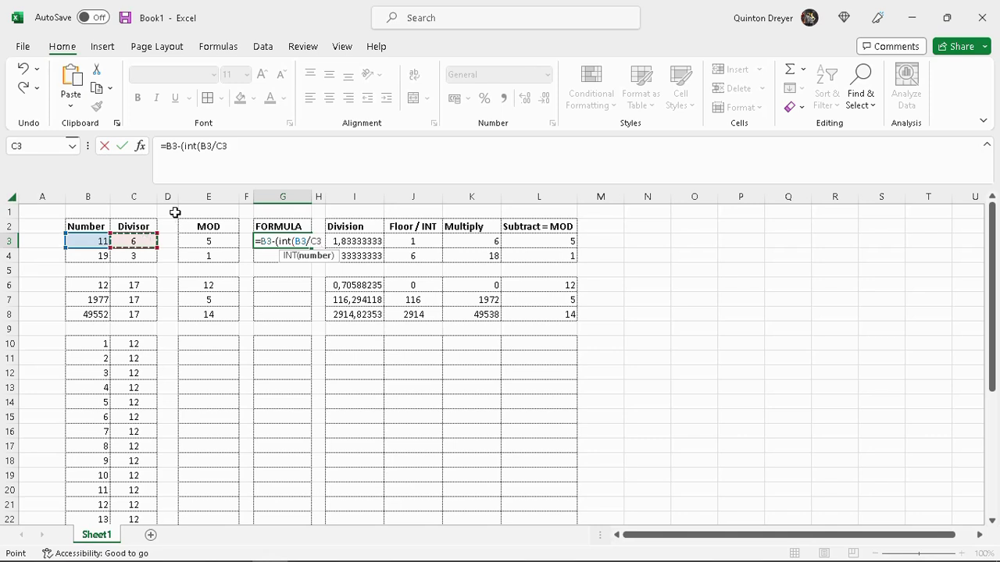
{"action": "type", "text": ")*"}
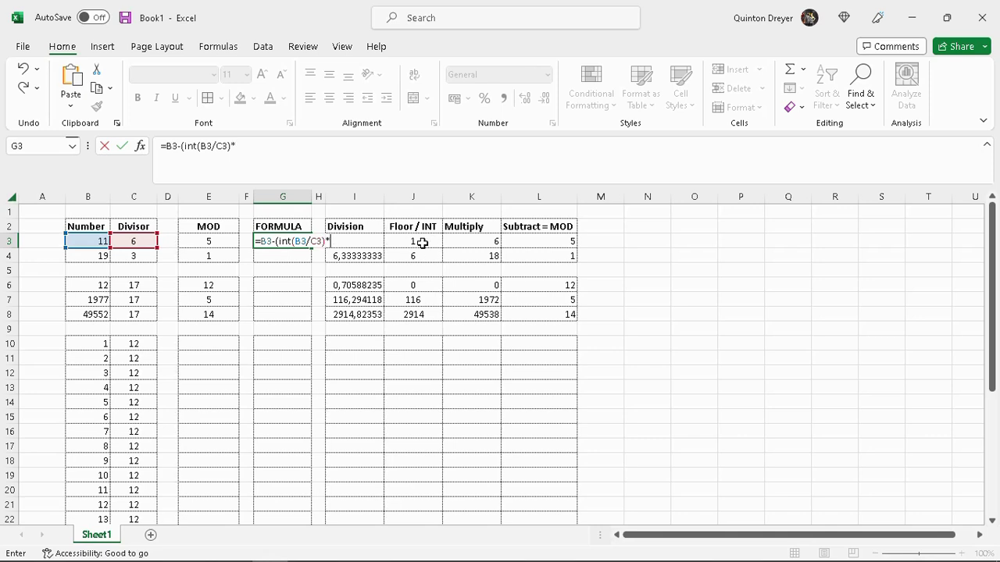
{"action": "left_click", "coordinate": [143, 243]}
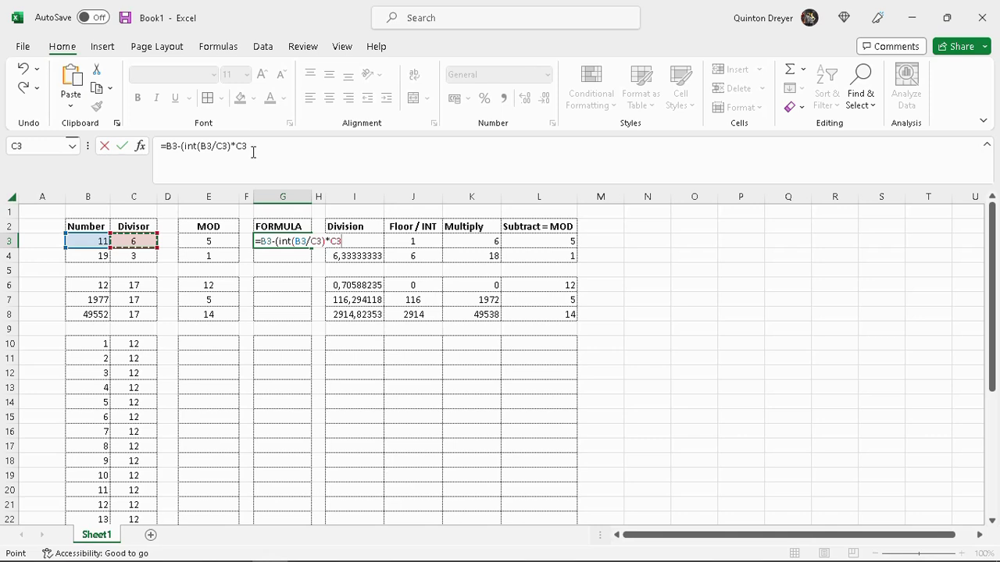
{"action": "type", "text": ")"}
{"action": "key", "text": "Return"}
Fill G3's remainder formula into G4 and paste it as formulas into G6:G8.
{"action": "left_click", "coordinate": [303, 241]}
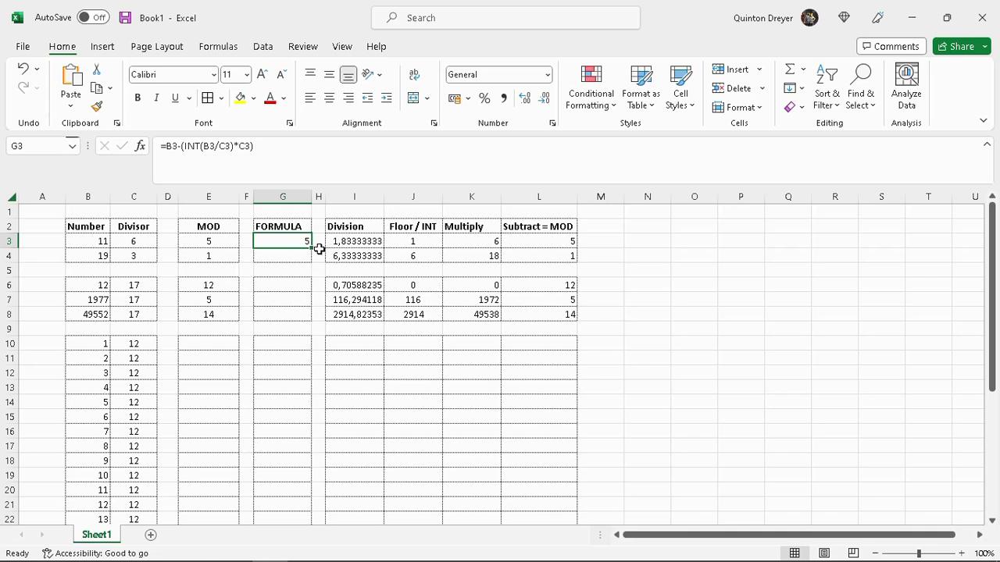
{"action": "left_click_drag", "start_coordinate": [312, 249], "coordinate": [311, 263]}
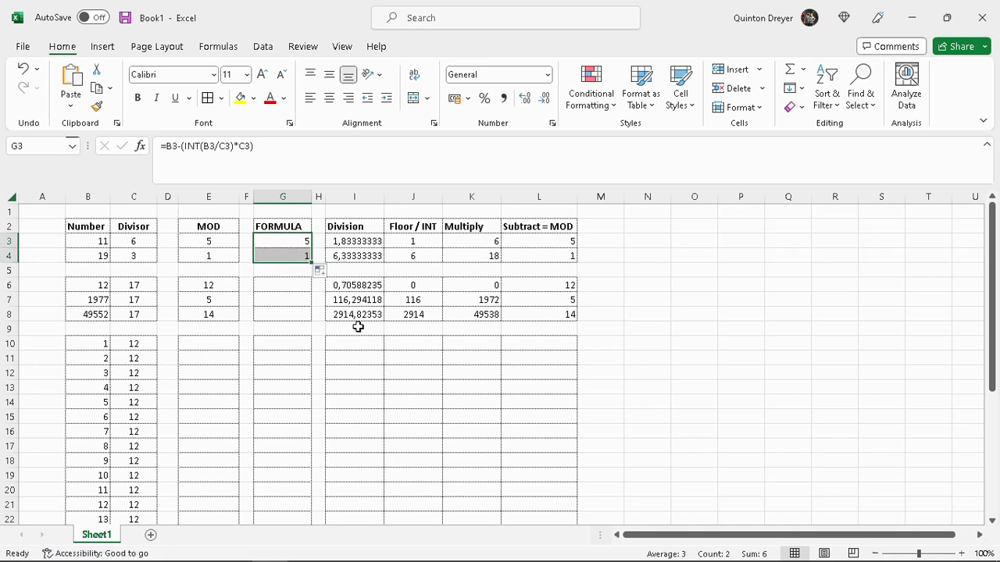
{"action": "left_click", "coordinate": [296, 255]}
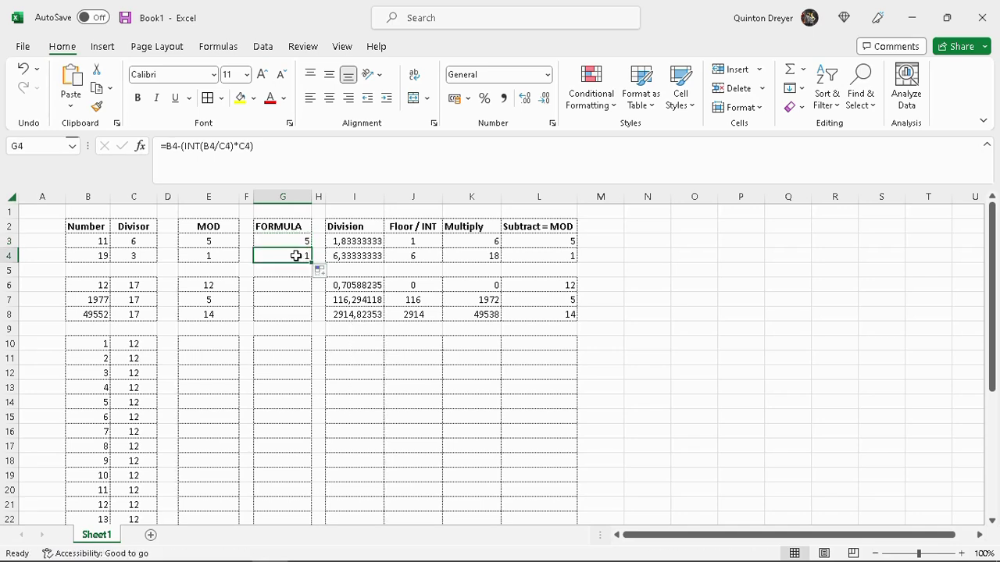
{"action": "right_click", "coordinate": [296, 256]}
{"action": "left_click", "coordinate": [365, 186]}
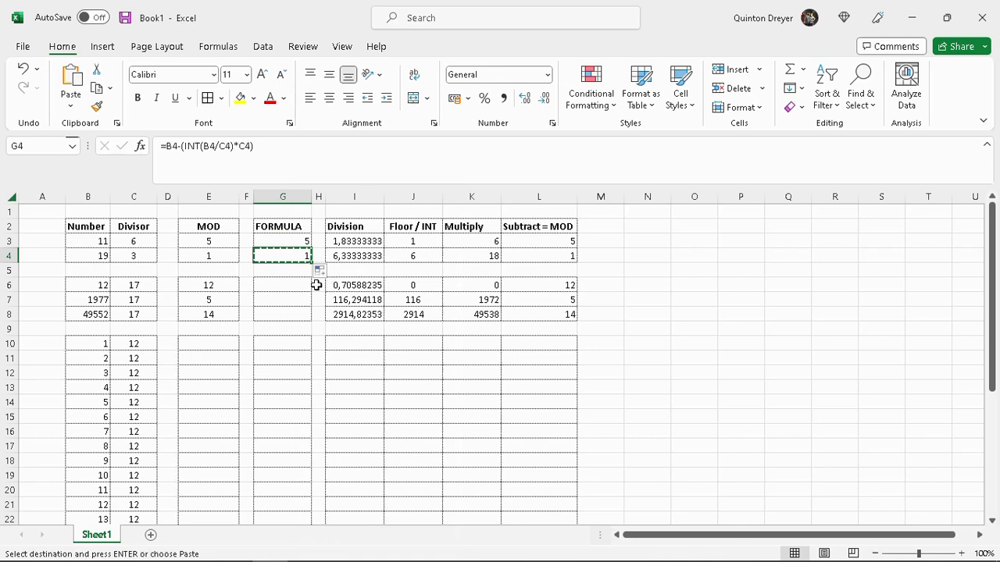
{"action": "left_click_drag", "start_coordinate": [292, 284], "coordinate": [298, 314]}
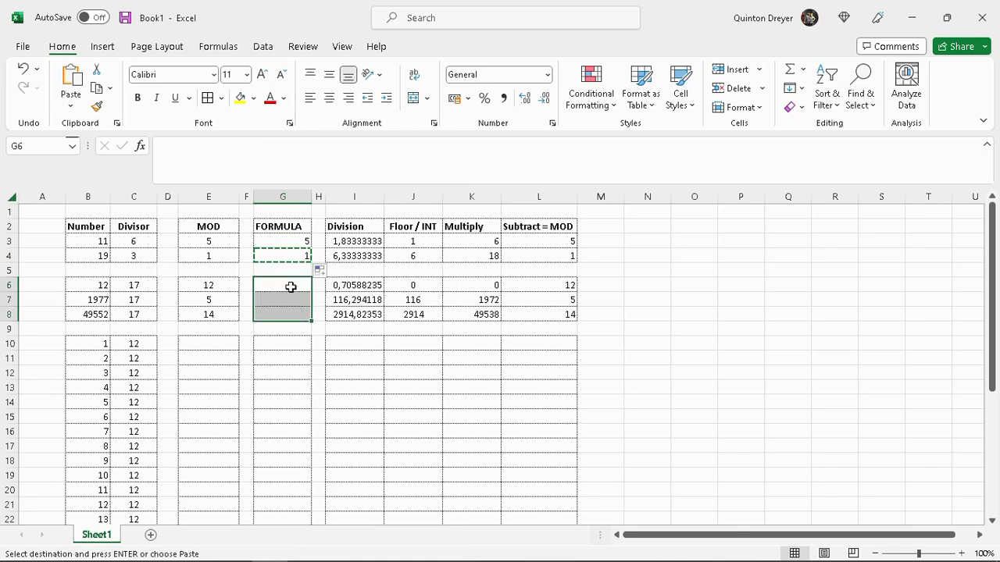
{"action": "right_click", "coordinate": [290, 287]}
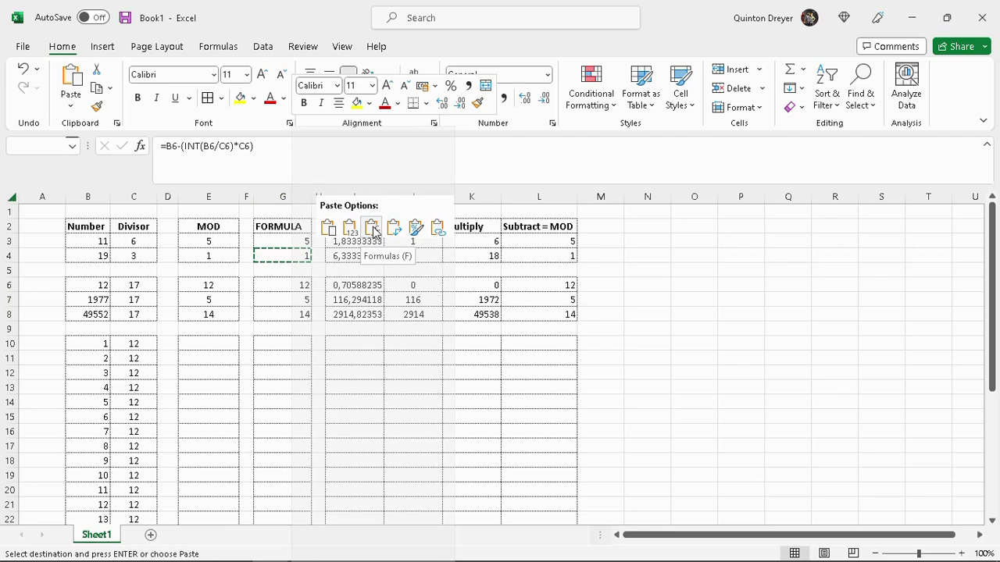
{"action": "left_click", "coordinate": [374, 230]}
Verify G6:G8 return 12, 5 and 14, matching the MOD results in column E.
{"action": "left_click", "coordinate": [245, 358]}
{"action": "left_click", "coordinate": [219, 283]}
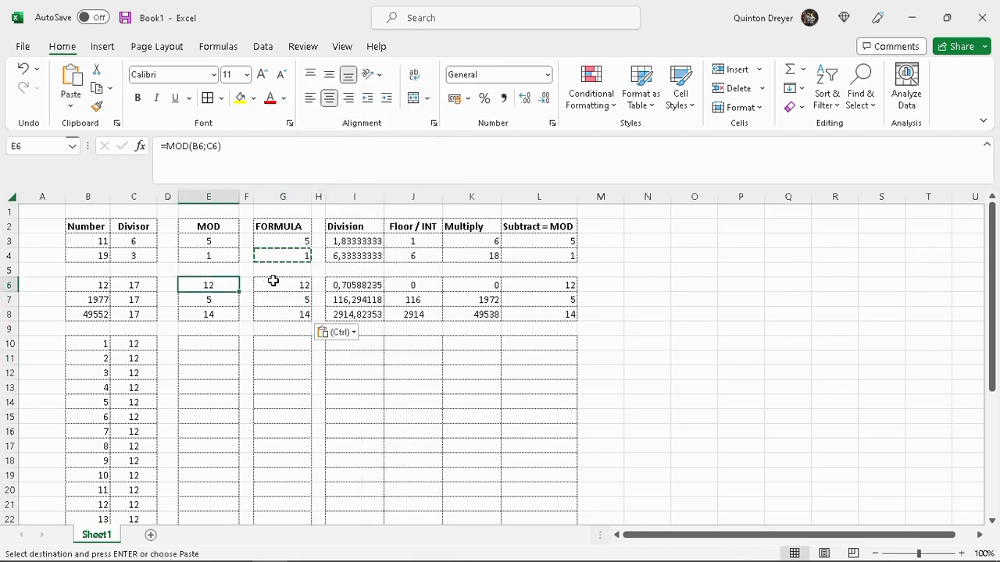
{"action": "left_click", "coordinate": [274, 283]}
{"action": "left_click", "coordinate": [258, 300]}
{"action": "left_click", "coordinate": [223, 313]}
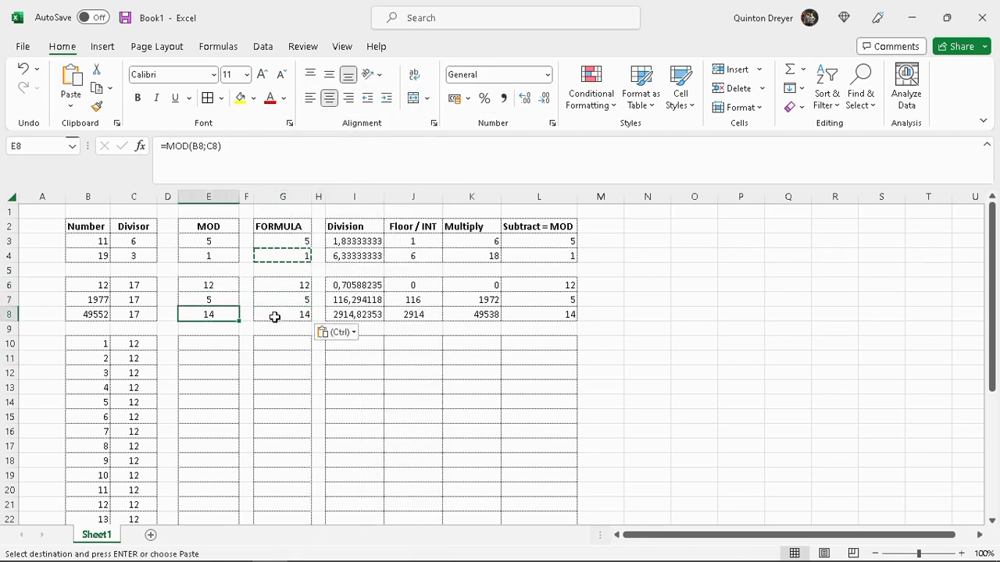
{"action": "left_click", "coordinate": [288, 316]}
{"action": "left_click", "coordinate": [331, 399]}
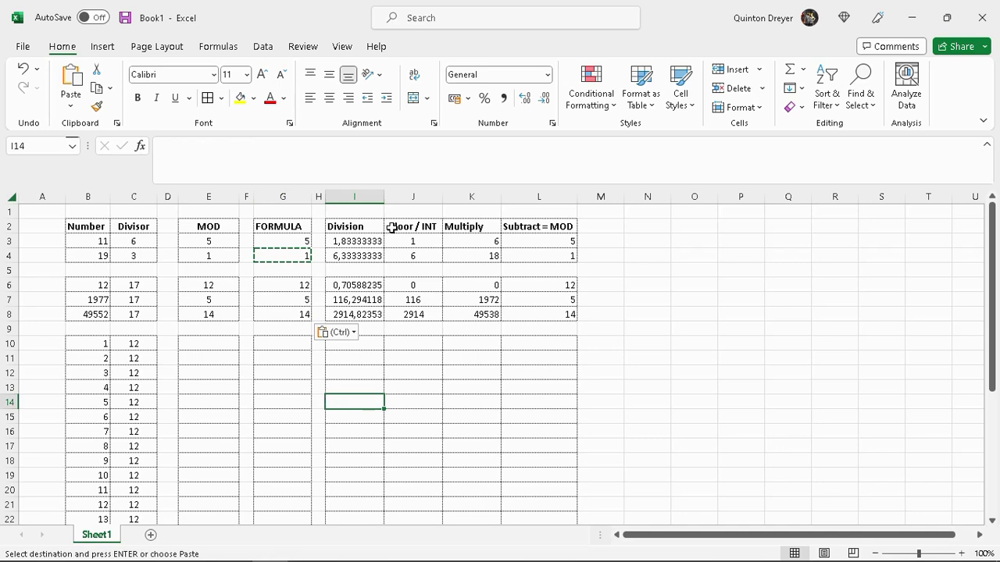
{"action": "left_click", "coordinate": [366, 243]}
{"action": "left_click", "coordinate": [414, 241]}
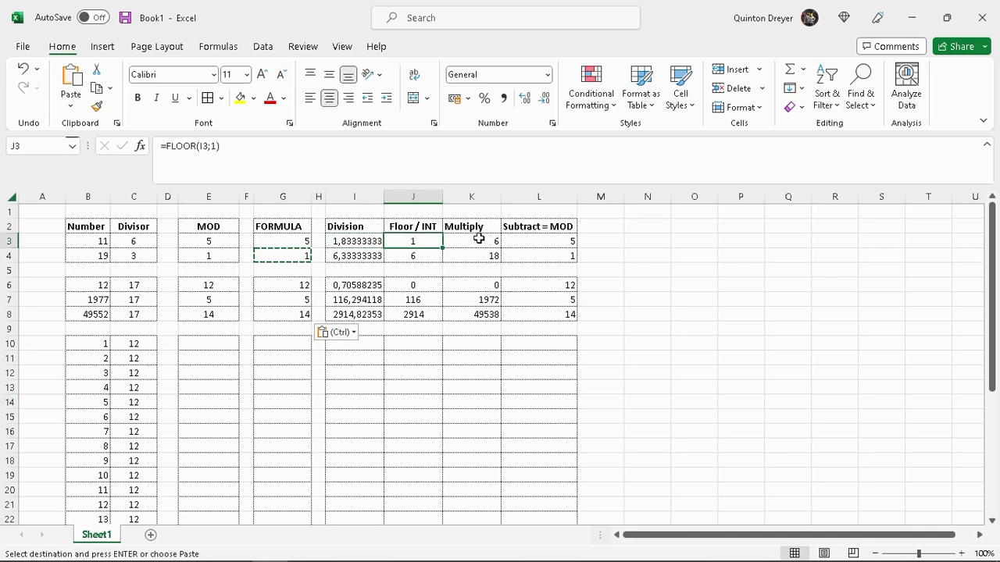
{"action": "left_click", "coordinate": [478, 241]}
{"action": "left_click", "coordinate": [550, 246]}
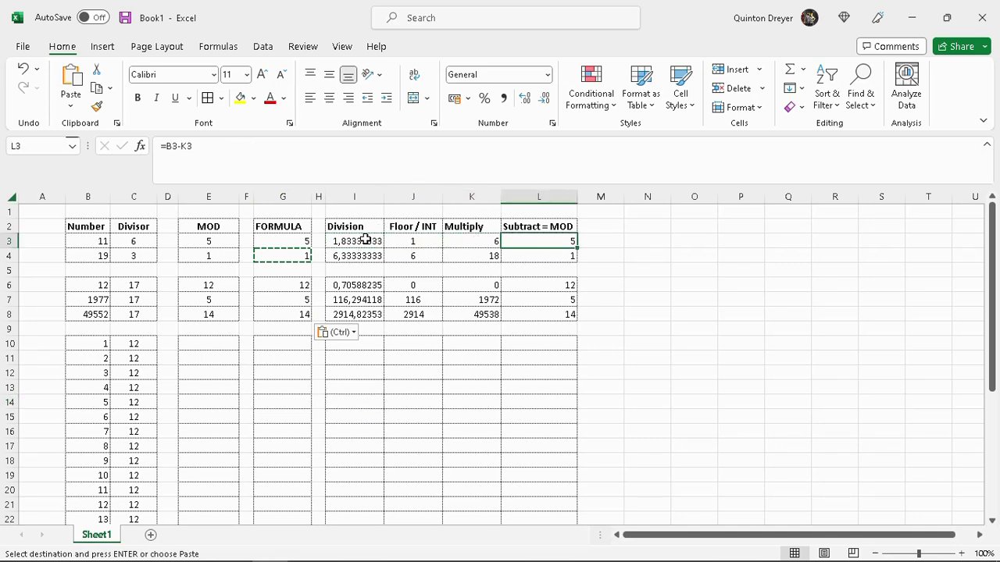
{"action": "left_click_drag", "start_coordinate": [364, 239], "coordinate": [514, 245]}
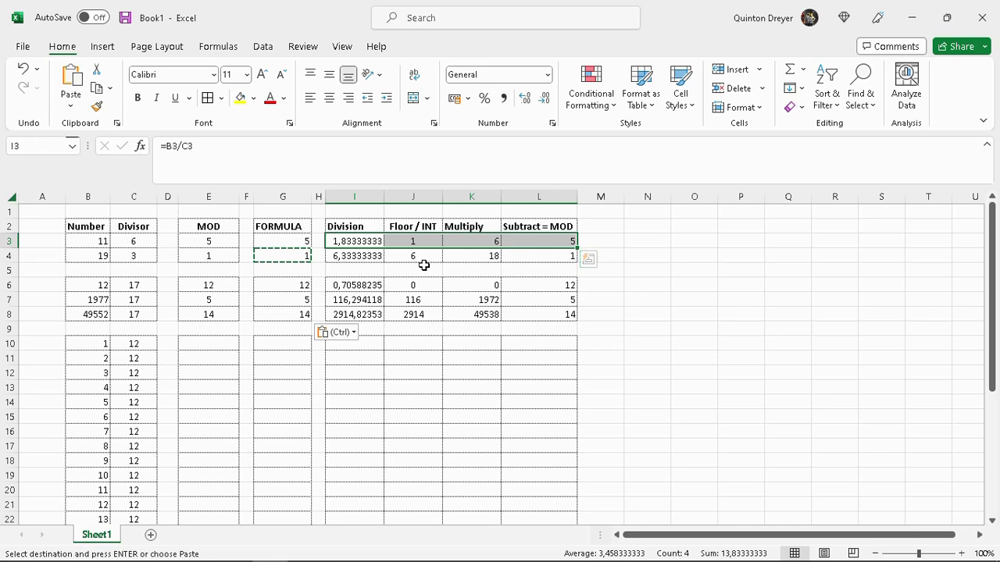
{"action": "left_click", "coordinate": [366, 257]}
{"action": "left_click", "coordinate": [366, 239]}
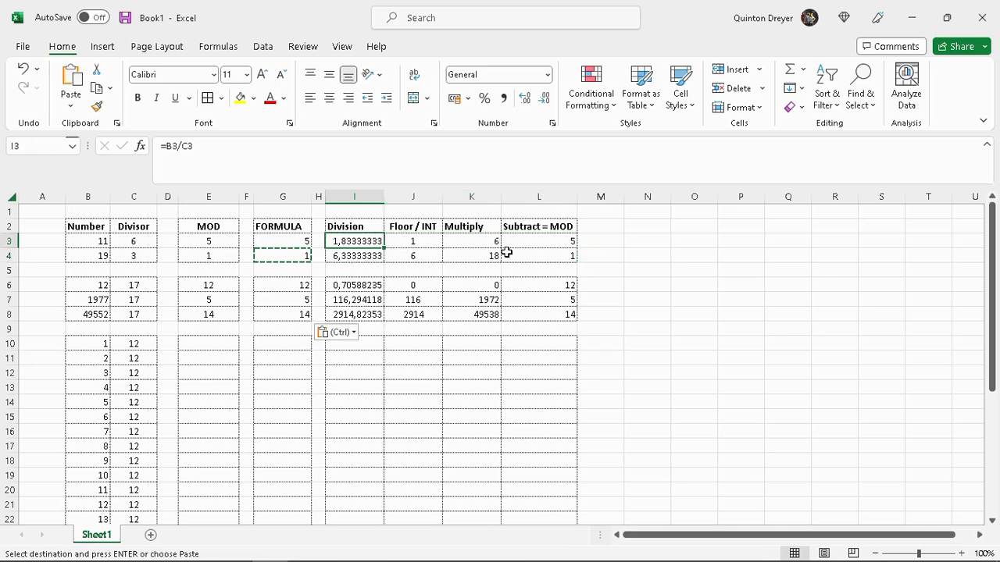
{"action": "left_click", "coordinate": [355, 260]}
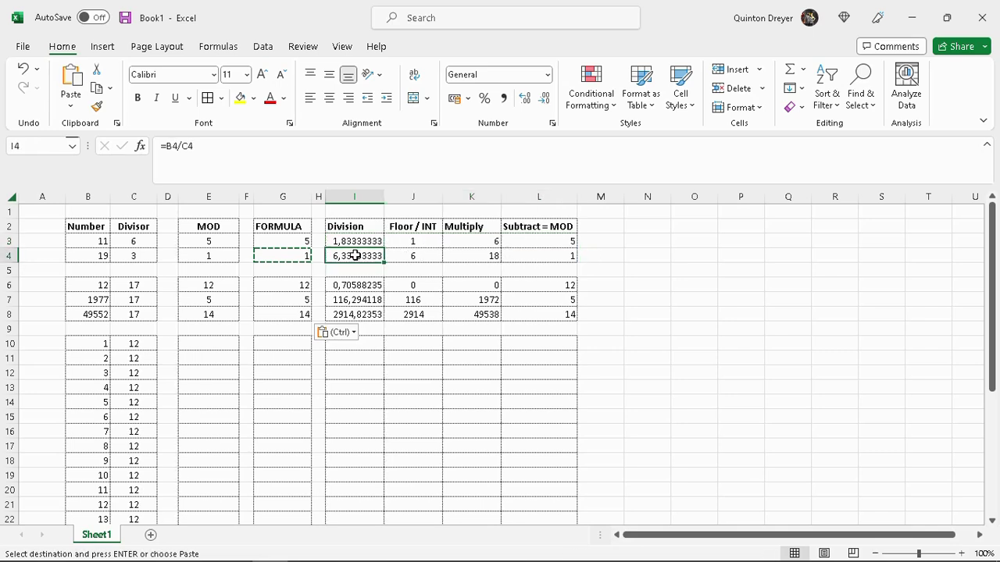
{"action": "left_click_drag", "start_coordinate": [364, 239], "coordinate": [540, 255]}
{"action": "left_click", "coordinate": [284, 241]}
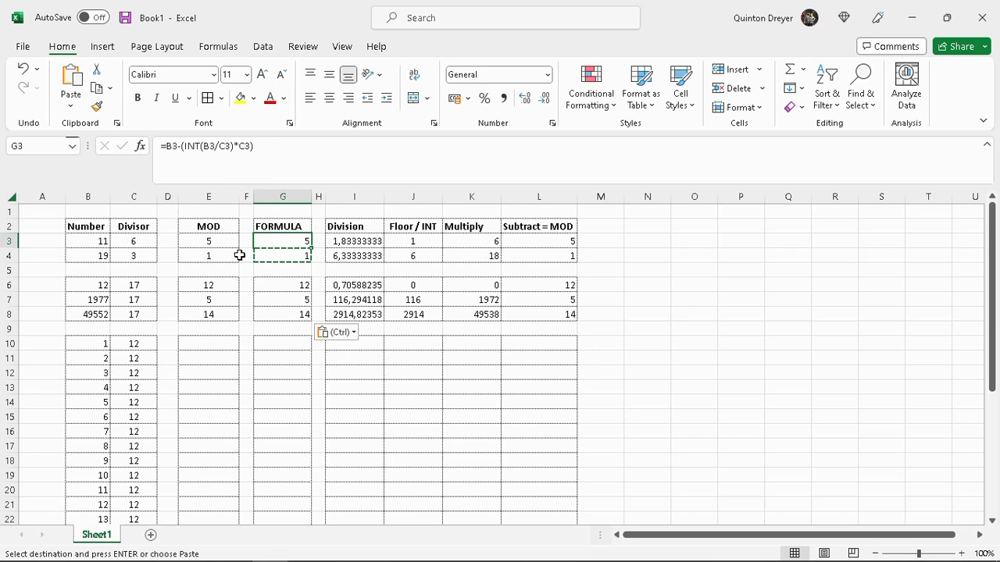
Clear the copy marquee and compare the E3, G3 and I3:L3 remainder formulas.
{"action": "key", "text": "Escape"}
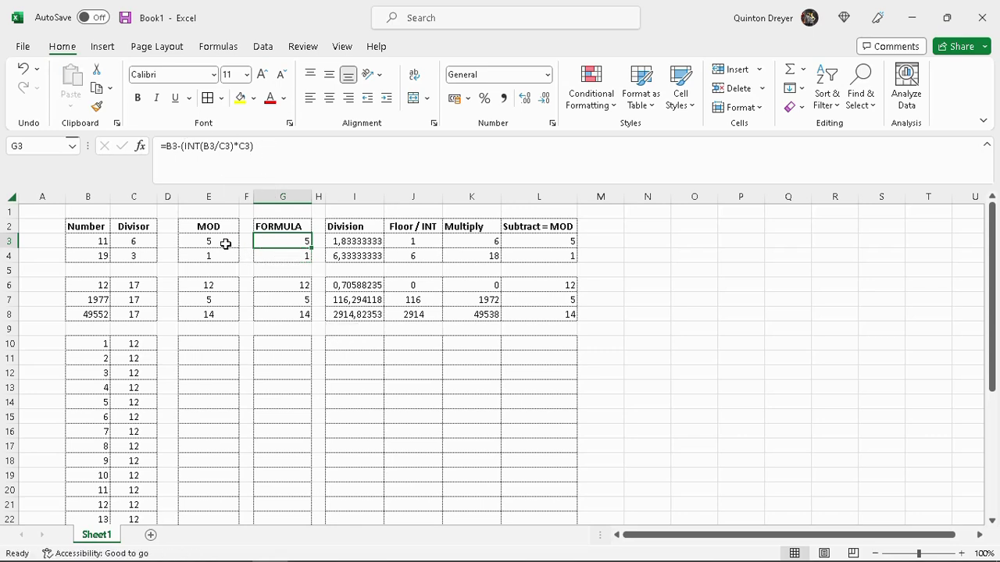
{"action": "left_click", "coordinate": [225, 244]}
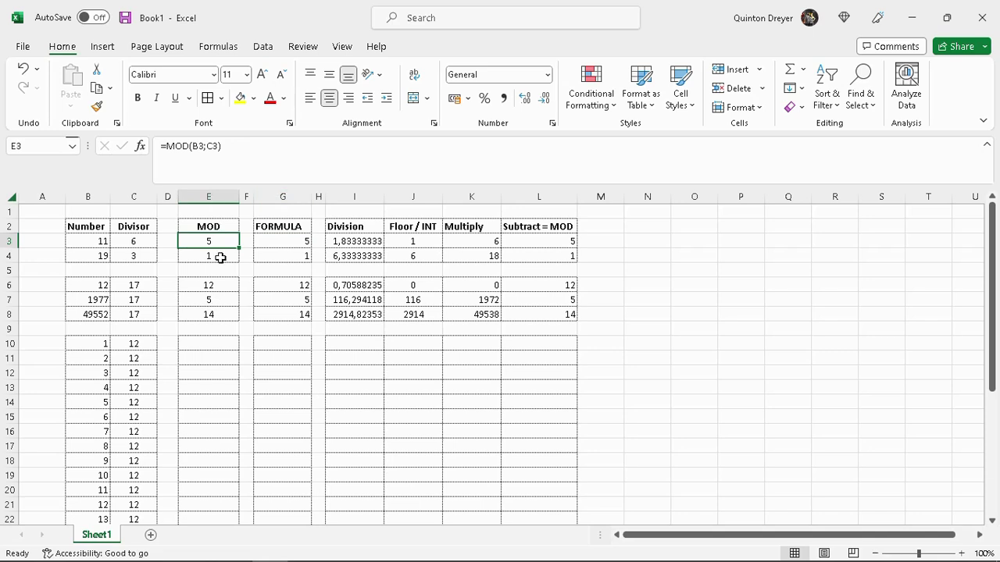
{"action": "left_click", "coordinate": [284, 245]}
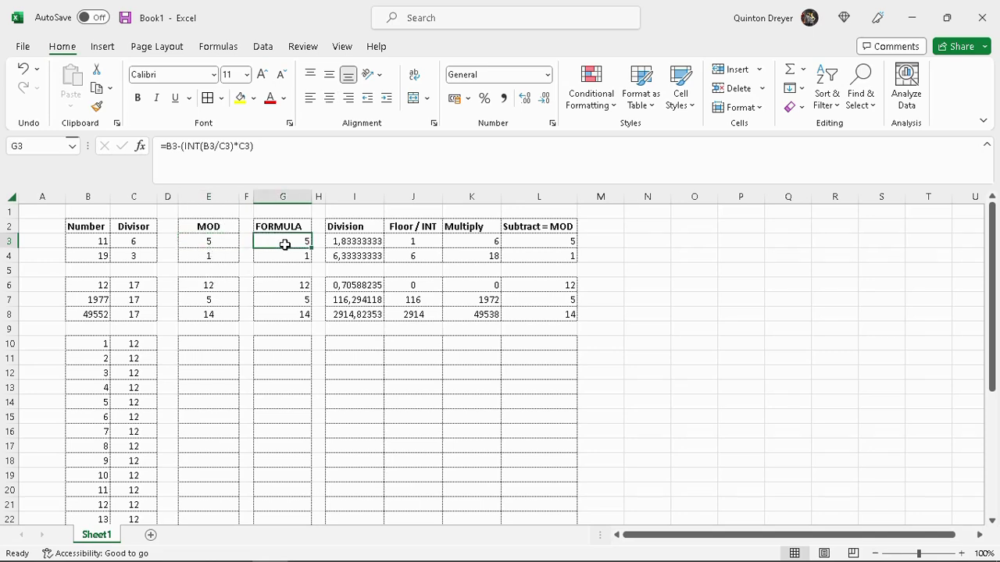
{"action": "left_click_drag", "start_coordinate": [338, 246], "coordinate": [553, 242]}
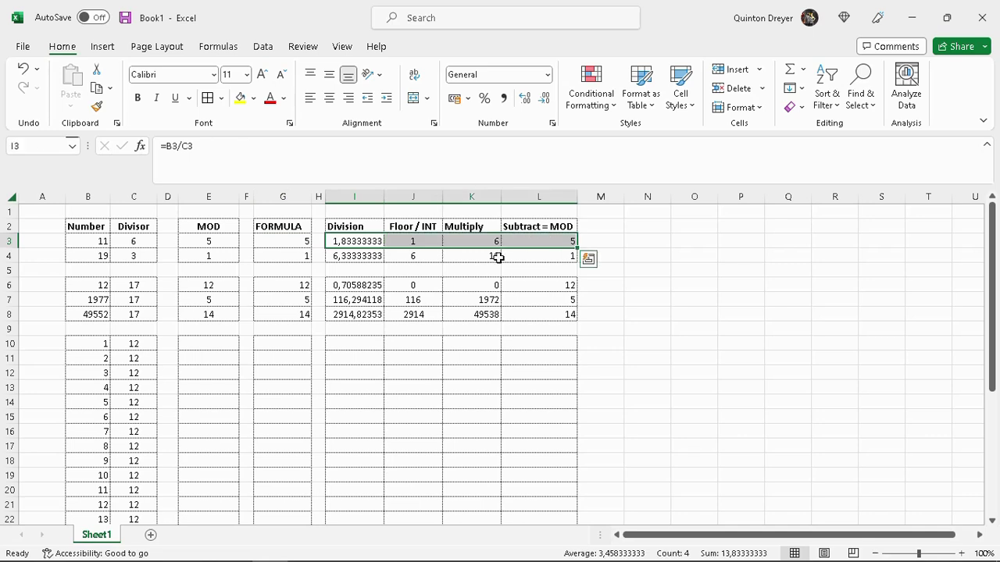
{"action": "left_click", "coordinate": [199, 344]}
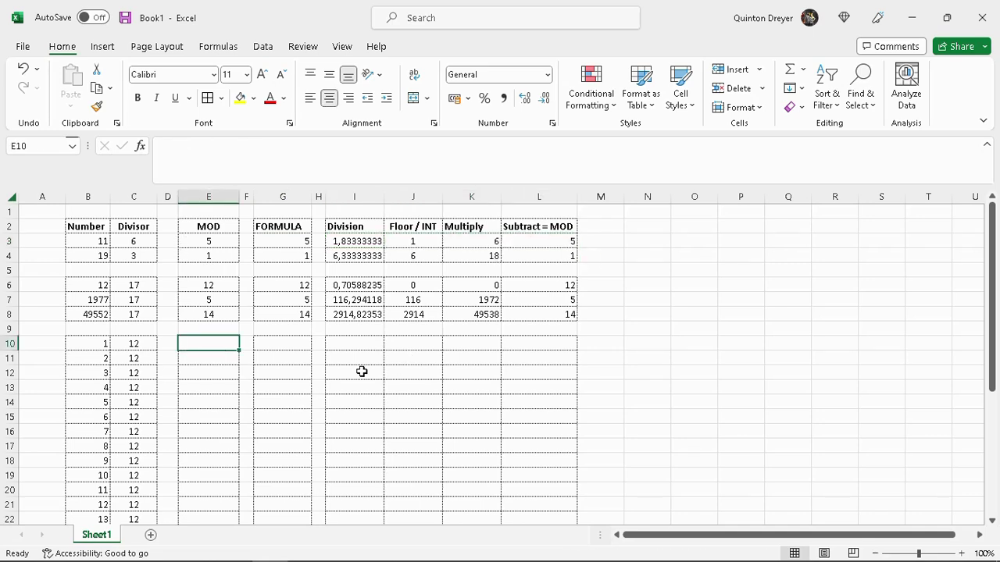
{"action": "scroll", "coordinate": [287, 417], "scroll_direction": "down", "scroll_amount": 3}
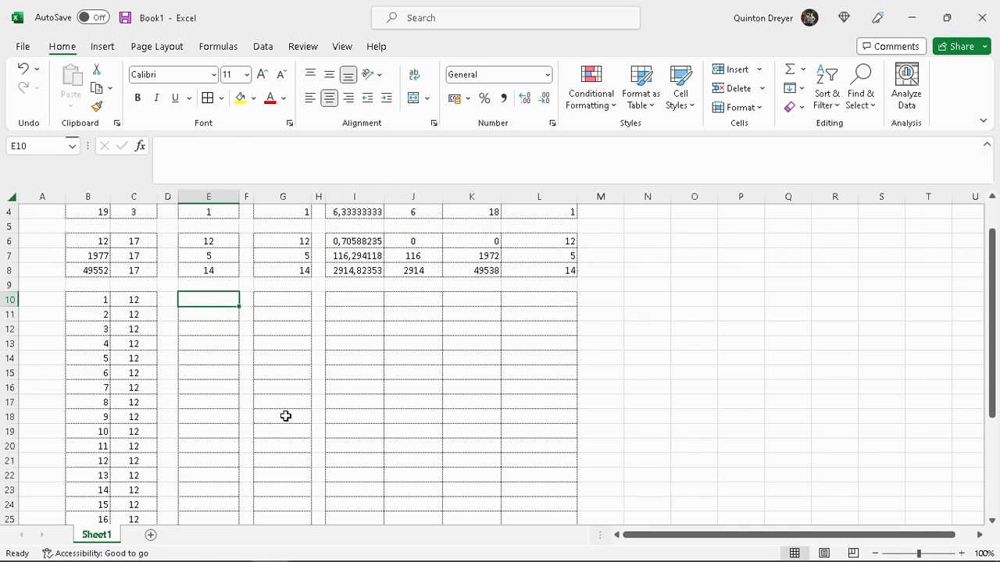
{"action": "scroll", "coordinate": [285, 417], "scroll_direction": "up", "scroll_amount": 1}
{"action": "scroll", "coordinate": [286, 416], "scroll_direction": "down", "scroll_amount": 1}
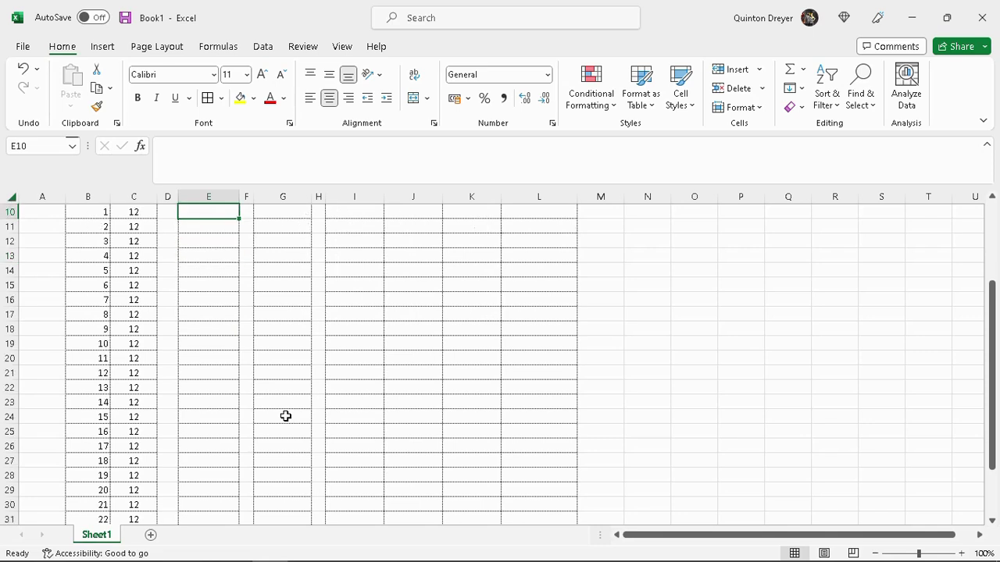
{"action": "scroll", "coordinate": [285, 416], "scroll_direction": "up", "scroll_amount": 2}
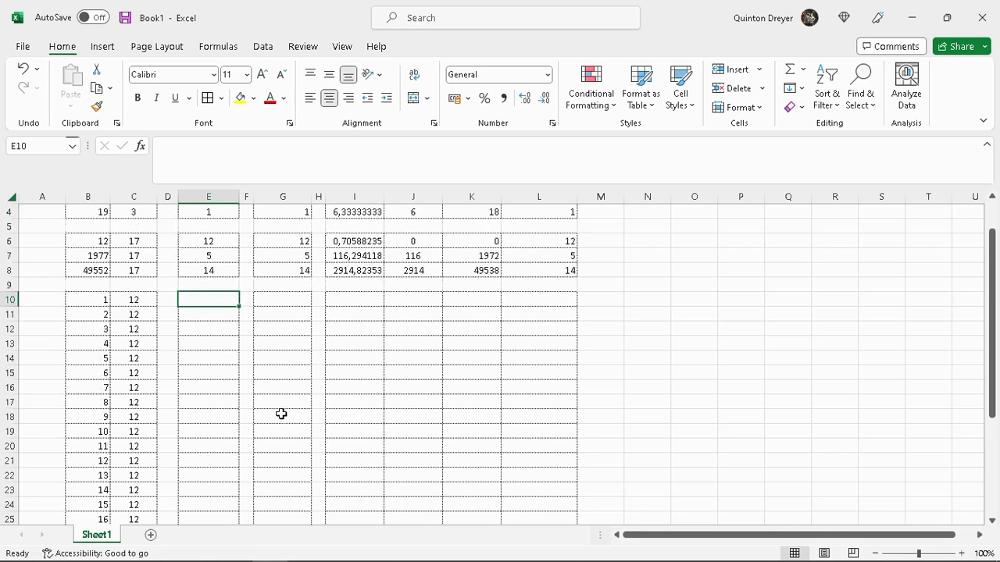
{"action": "left_click", "coordinate": [134, 299]}
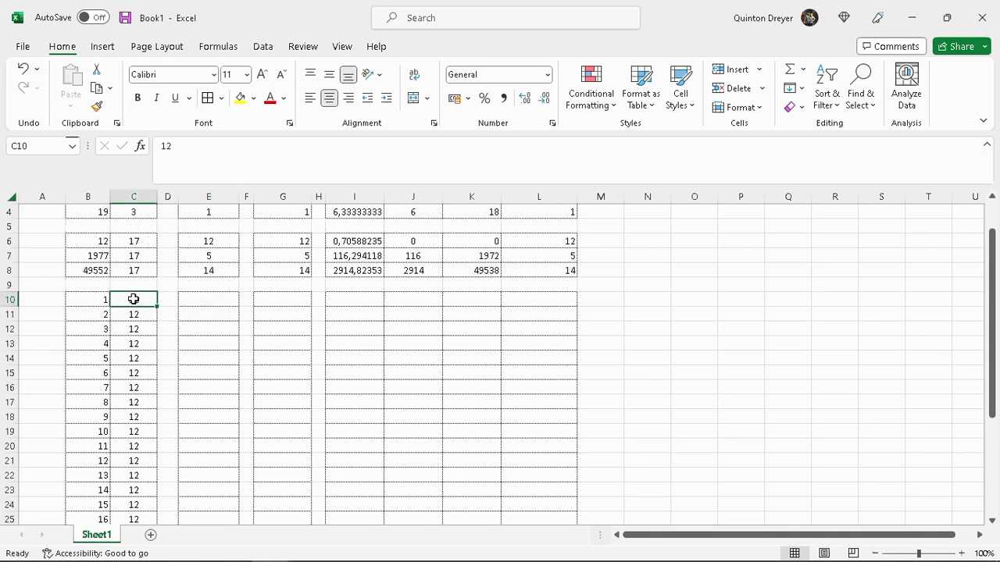
{"action": "left_click", "coordinate": [201, 302]}
{"action": "left_click", "coordinate": [133, 301]}
{"action": "left_click", "coordinate": [195, 298]}
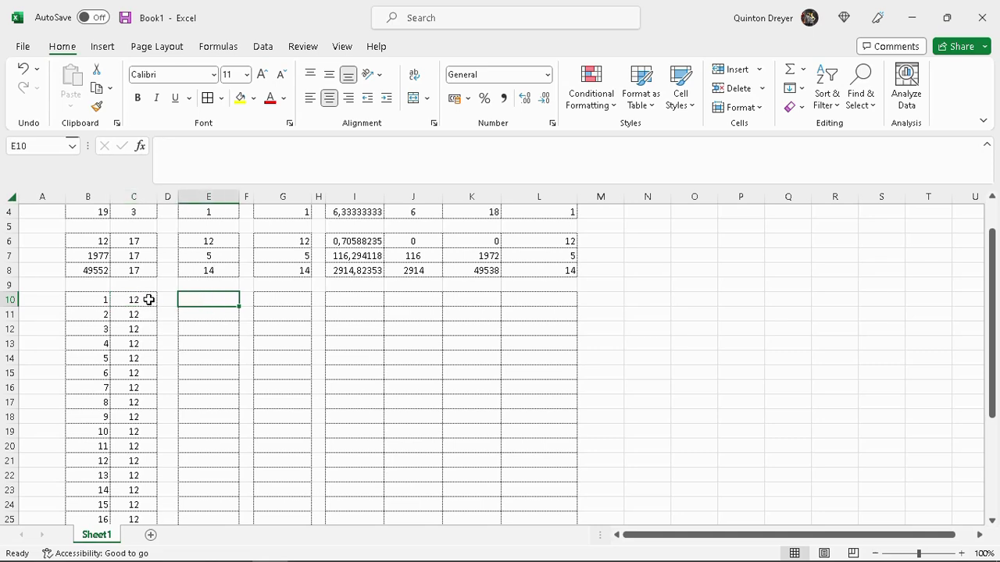
{"action": "left_click_drag", "start_coordinate": [146, 299], "coordinate": [146, 463]}
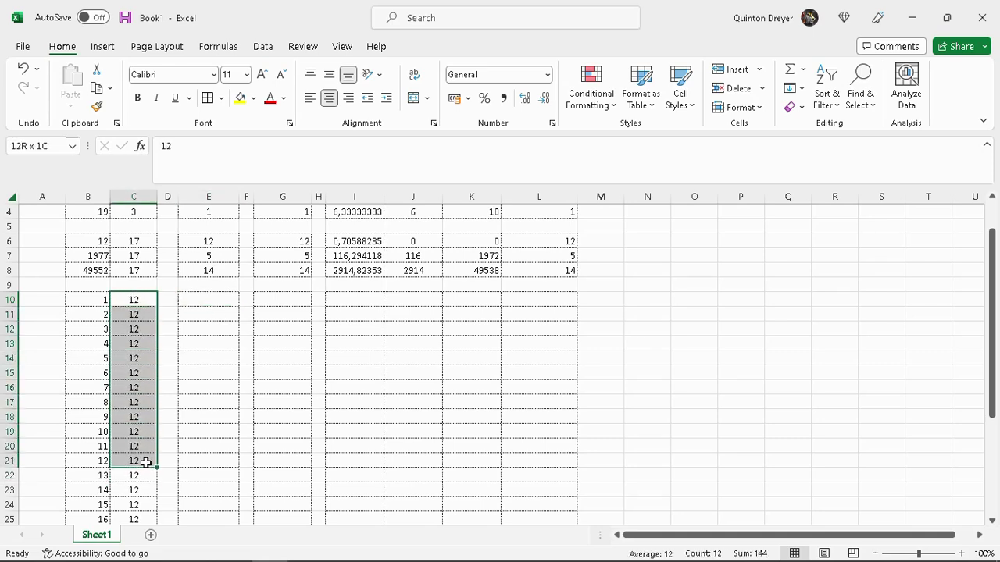
{"action": "left_click", "coordinate": [220, 299]}
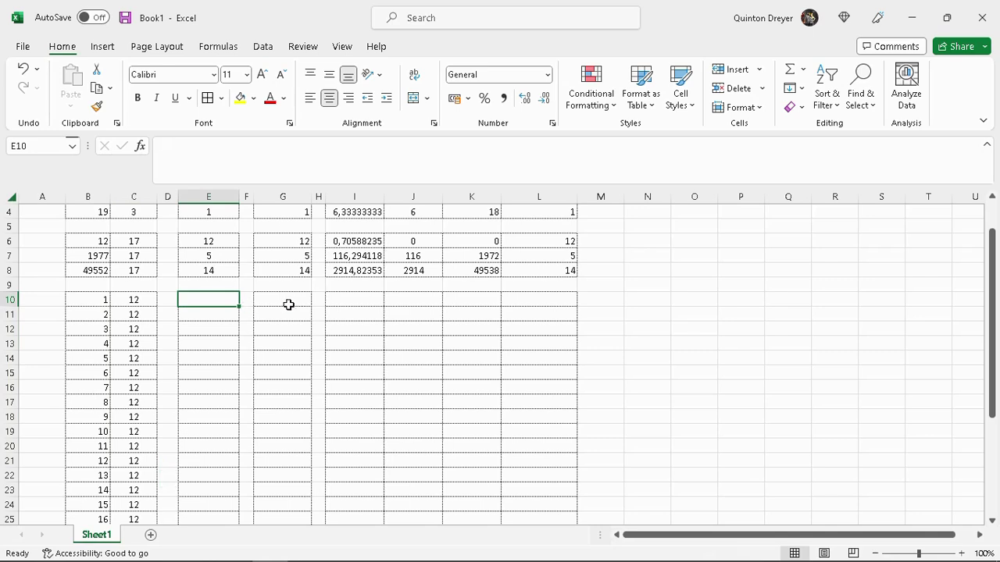
Enter =MOD(B10;C10) in E10, returning 1 for 1 divided by 12.
{"action": "type", "text": "="}
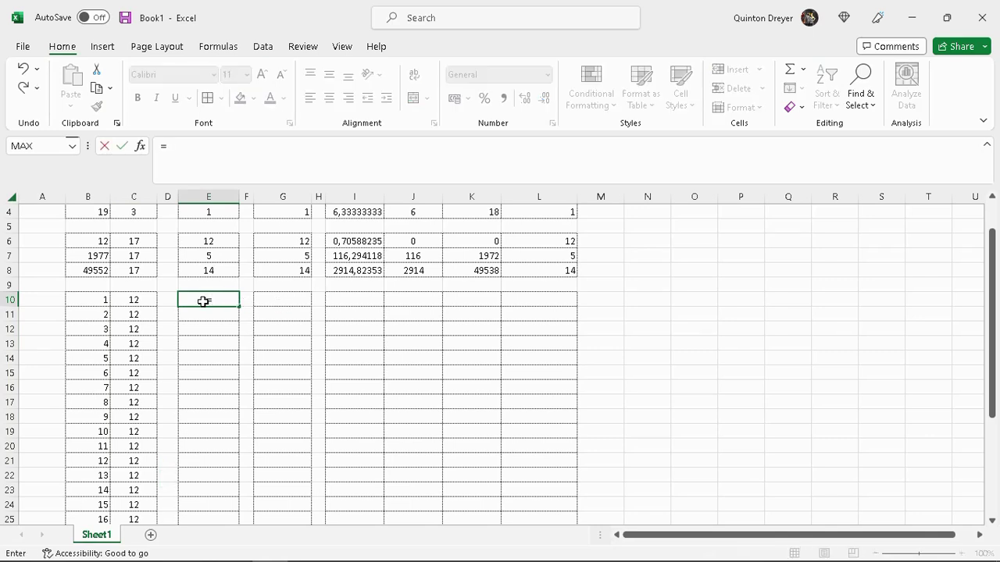
{"action": "type", "text": "mod("}
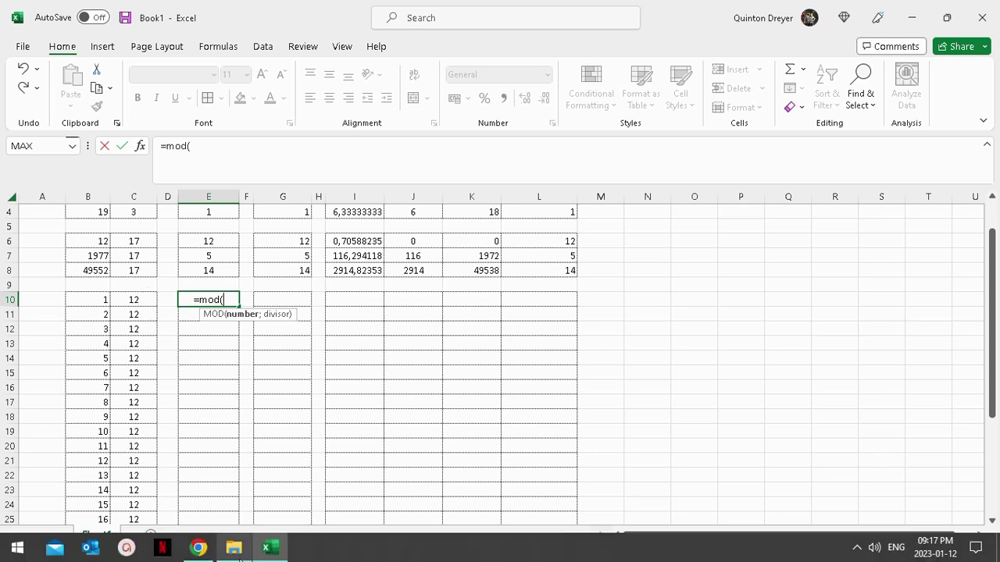
{"action": "left_click", "coordinate": [79, 297]}
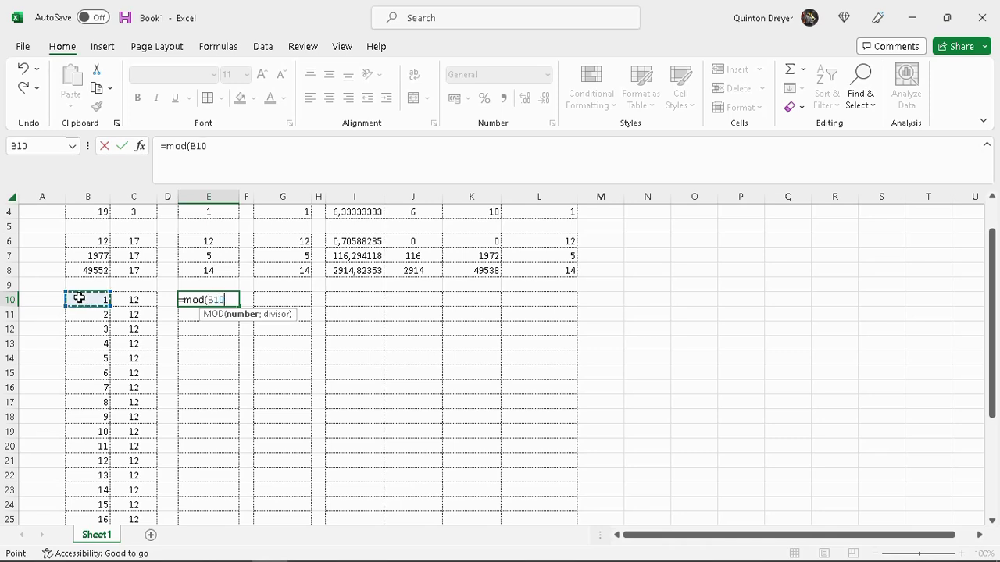
{"action": "type", "text": ";"}
{"action": "left_click", "coordinate": [129, 300]}
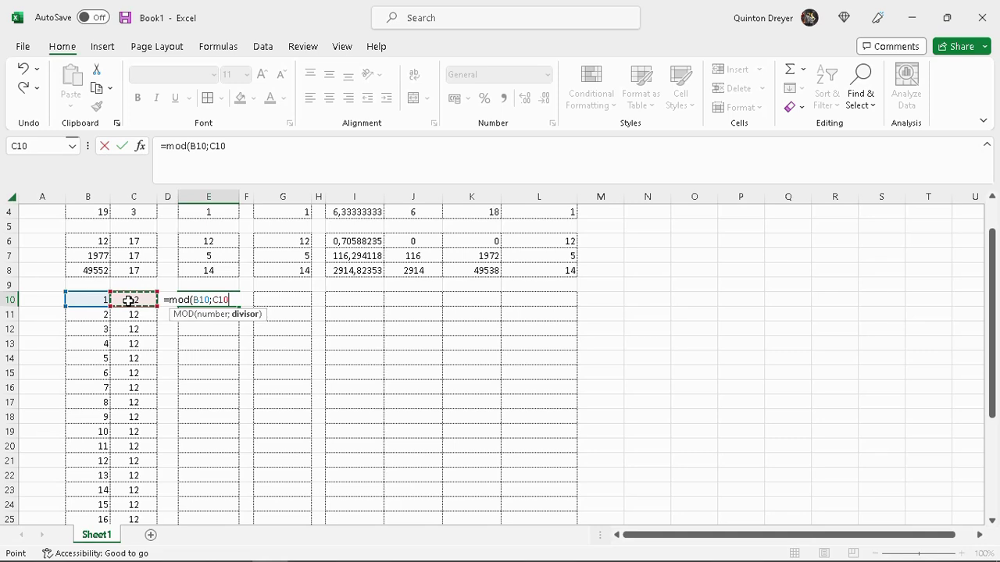
{"action": "type", "text": ")"}
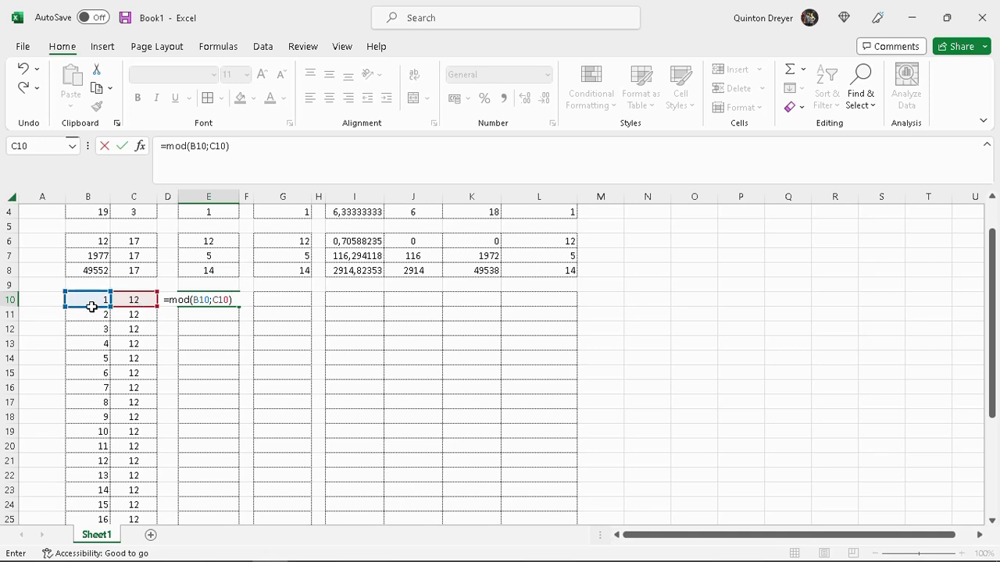
{"action": "key", "text": "Return"}
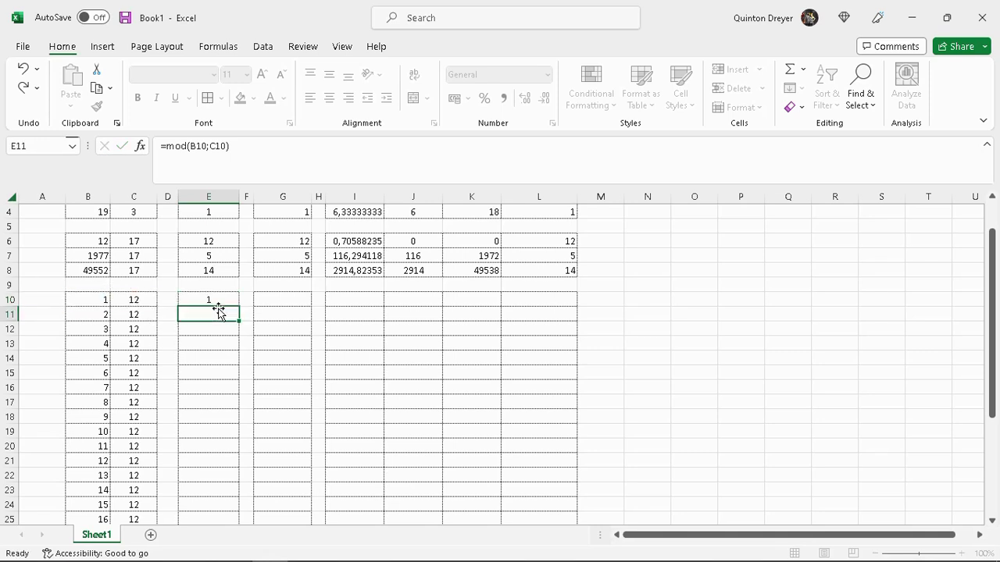
{"action": "left_click", "coordinate": [225, 299]}
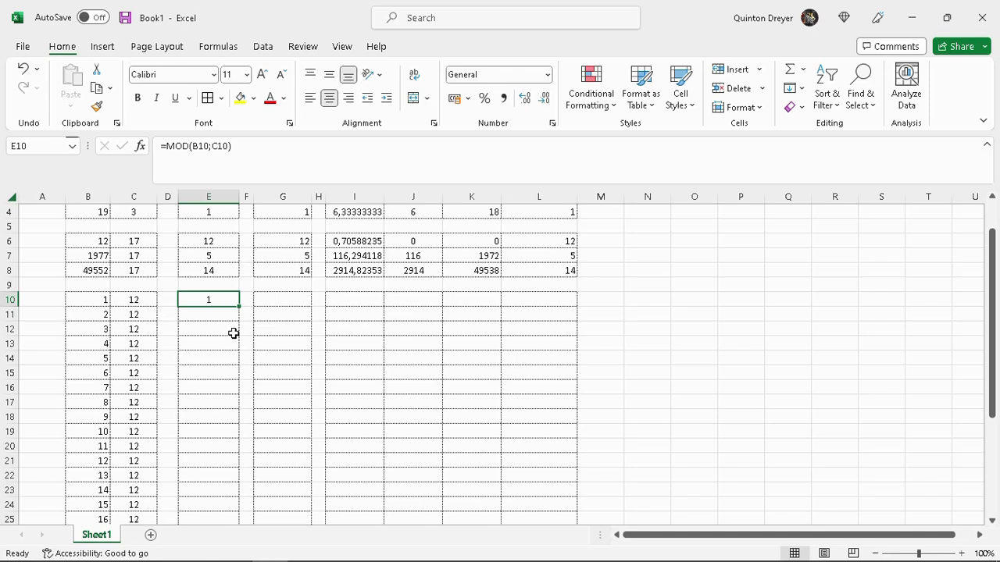
Fill E10's MOD formula down to E21 and confirm E21 returns 0 for 12 divided by 12.
{"action": "left_click_drag", "start_coordinate": [239, 307], "coordinate": [224, 465]}
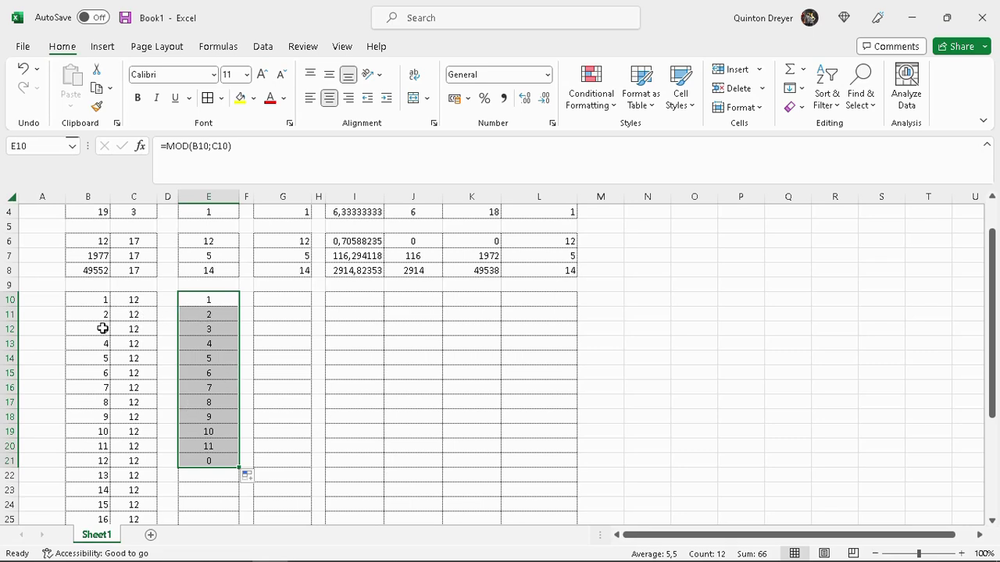
{"action": "left_click_drag", "start_coordinate": [214, 353], "coordinate": [225, 443]}
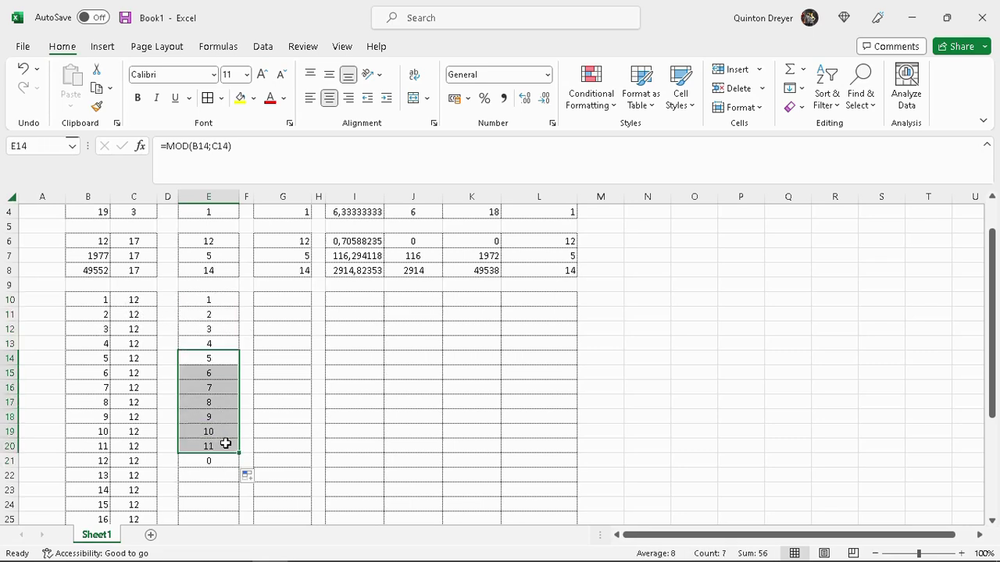
{"action": "left_click", "coordinate": [208, 460]}
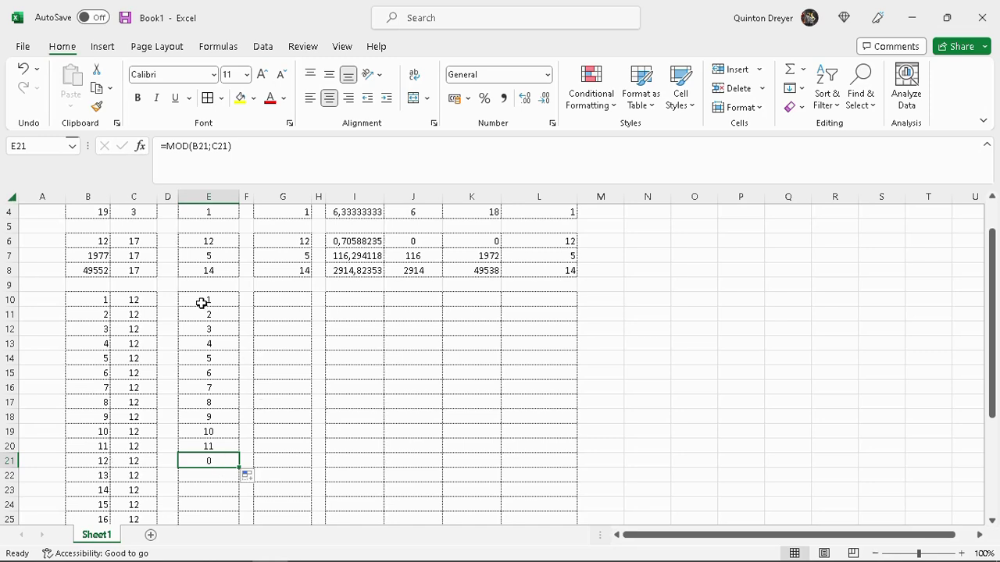
{"action": "left_click_drag", "start_coordinate": [203, 302], "coordinate": [225, 464]}
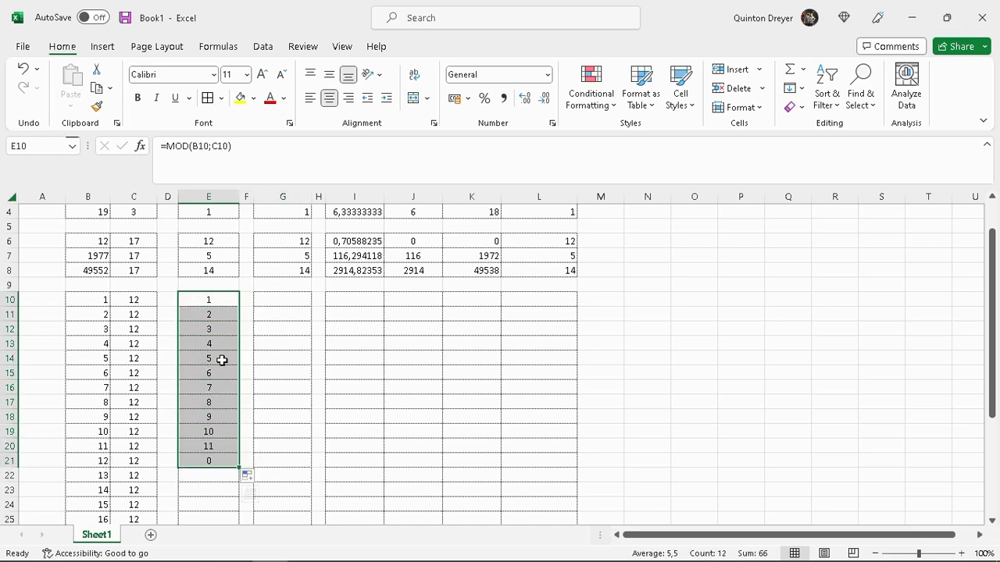
{"action": "left_click", "coordinate": [213, 457]}
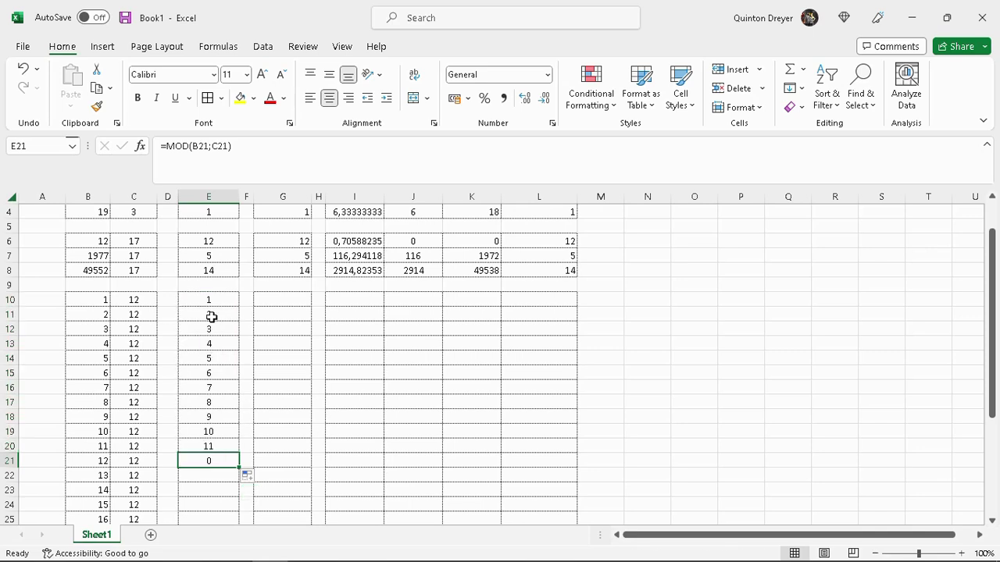
{"action": "left_click_drag", "start_coordinate": [87, 299], "coordinate": [99, 459]}
{"action": "left_click_drag", "start_coordinate": [203, 301], "coordinate": [219, 457]}
{"action": "left_click", "coordinate": [100, 461]}
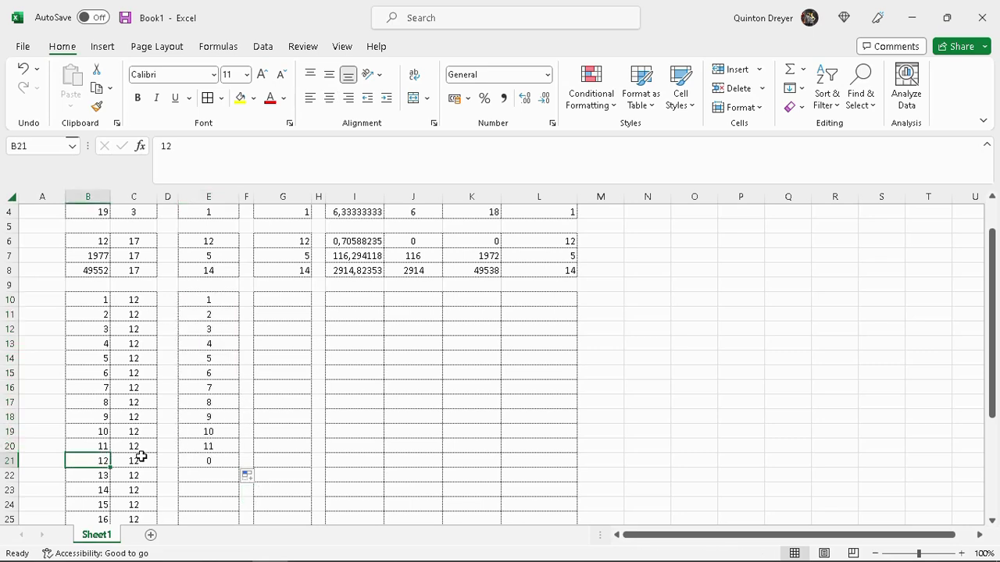
{"action": "left_click", "coordinate": [133, 458]}
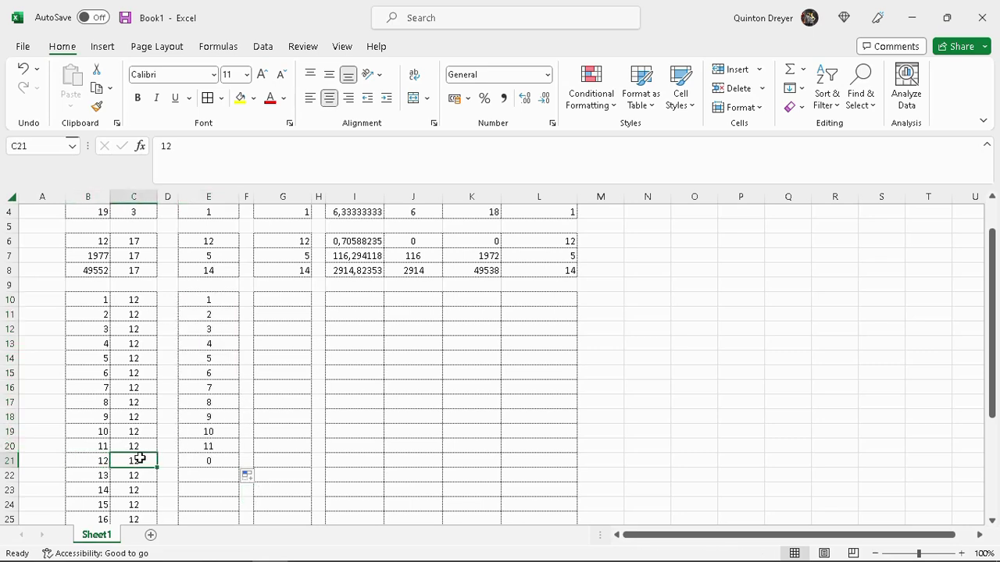
{"action": "left_click", "coordinate": [220, 464]}
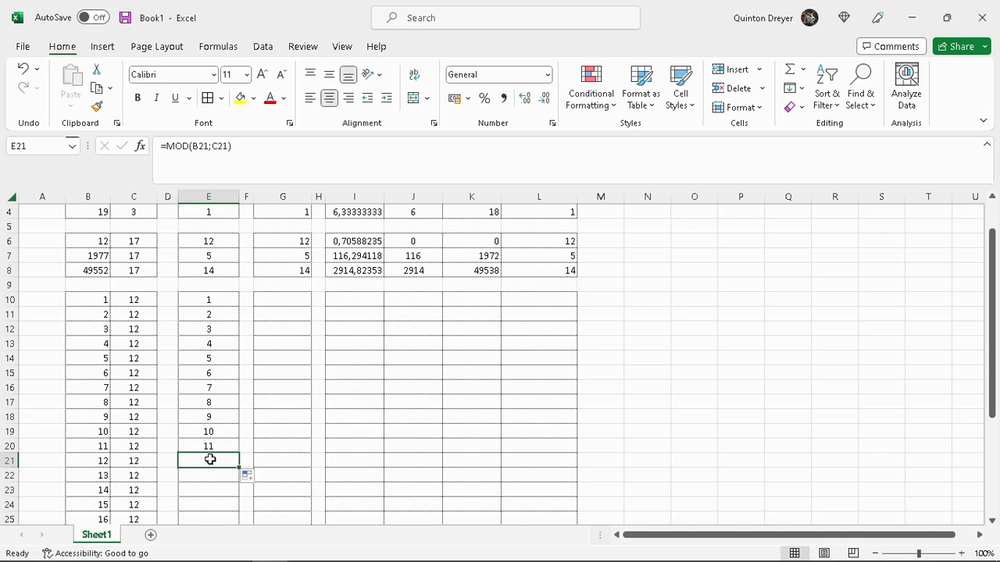
{"action": "key", "text": "Return"}
{"action": "scroll", "coordinate": [211, 431], "scroll_direction": "down", "scroll_amount": 2}
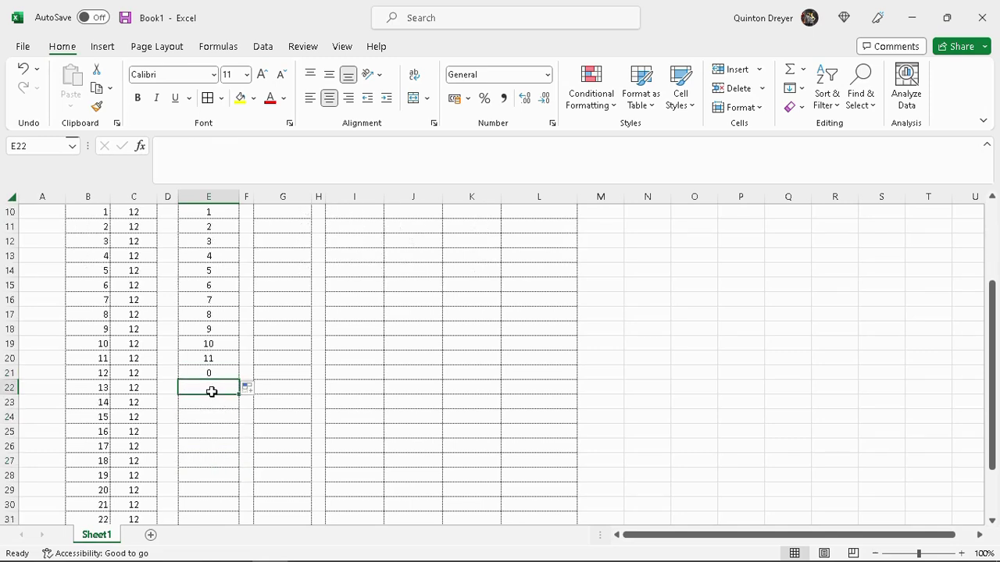
{"action": "scroll", "coordinate": [212, 395], "scroll_direction": "up", "scroll_amount": 2}
{"action": "left_click_drag", "start_coordinate": [94, 301], "coordinate": [94, 462]}
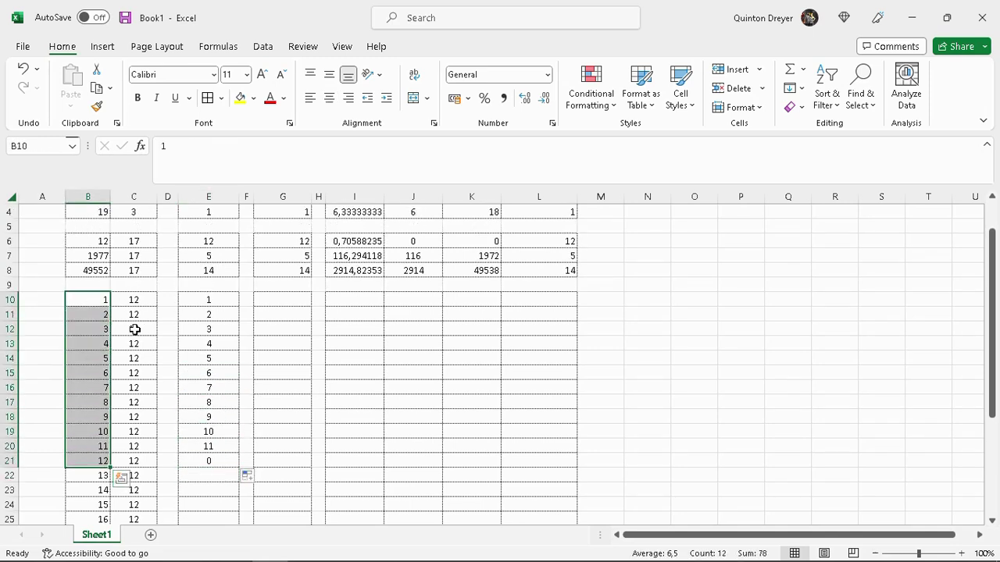
{"action": "left_click", "coordinate": [90, 475]}
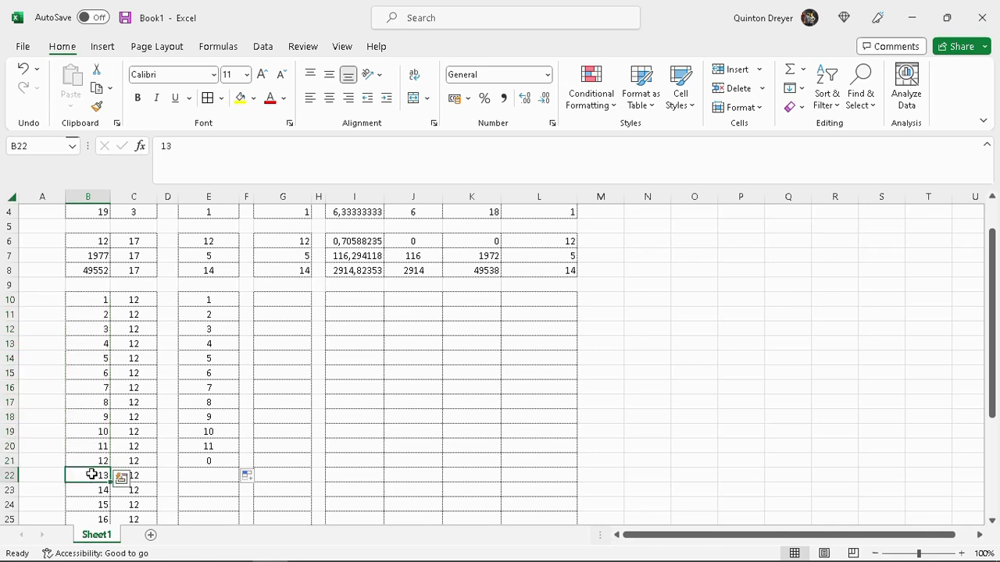
{"action": "left_click", "coordinate": [206, 477]}
{"action": "left_click", "coordinate": [207, 299]}
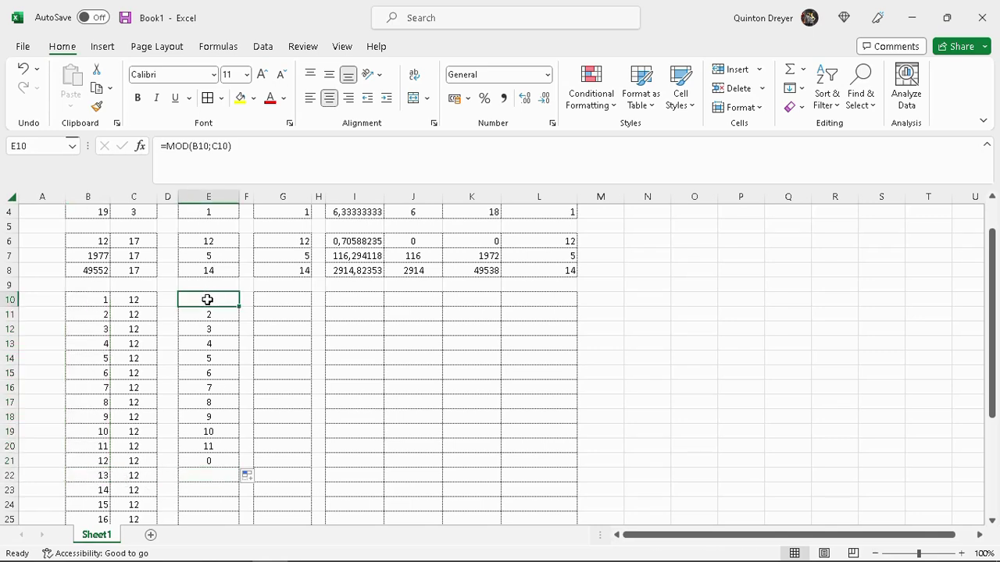
{"action": "left_click", "coordinate": [92, 475]}
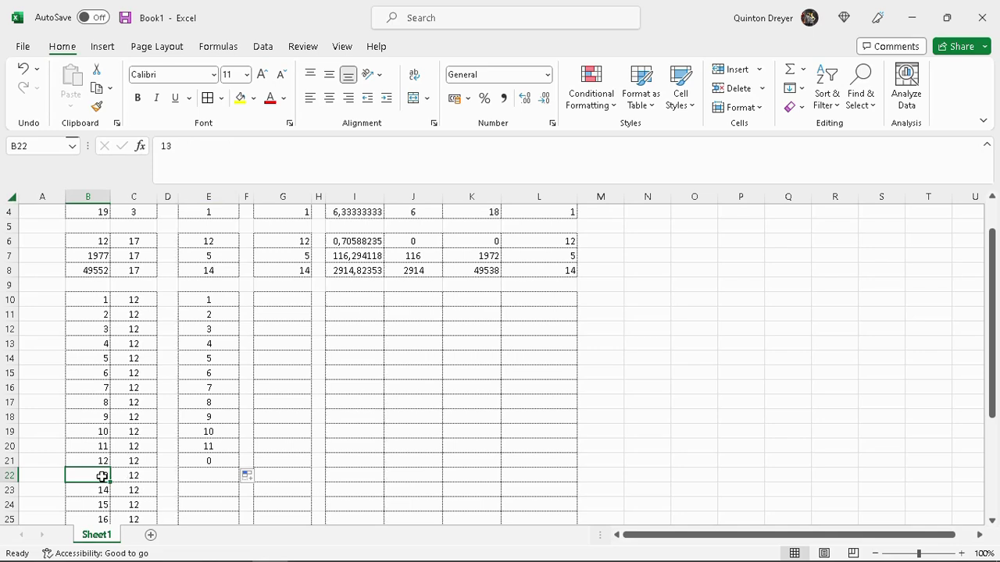
{"action": "scroll", "coordinate": [139, 455], "scroll_direction": "down", "scroll_amount": 1}
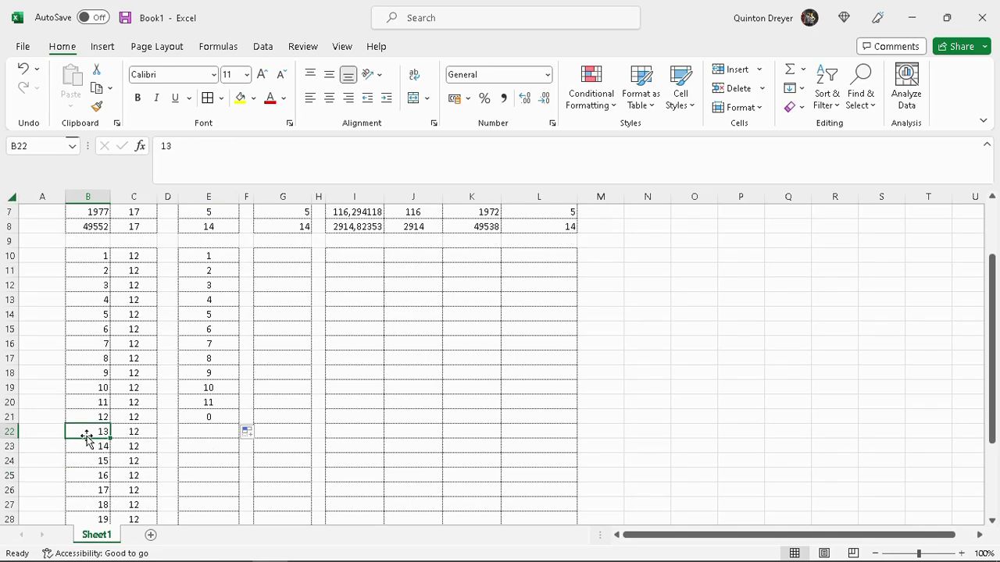
{"action": "left_click", "coordinate": [215, 431]}
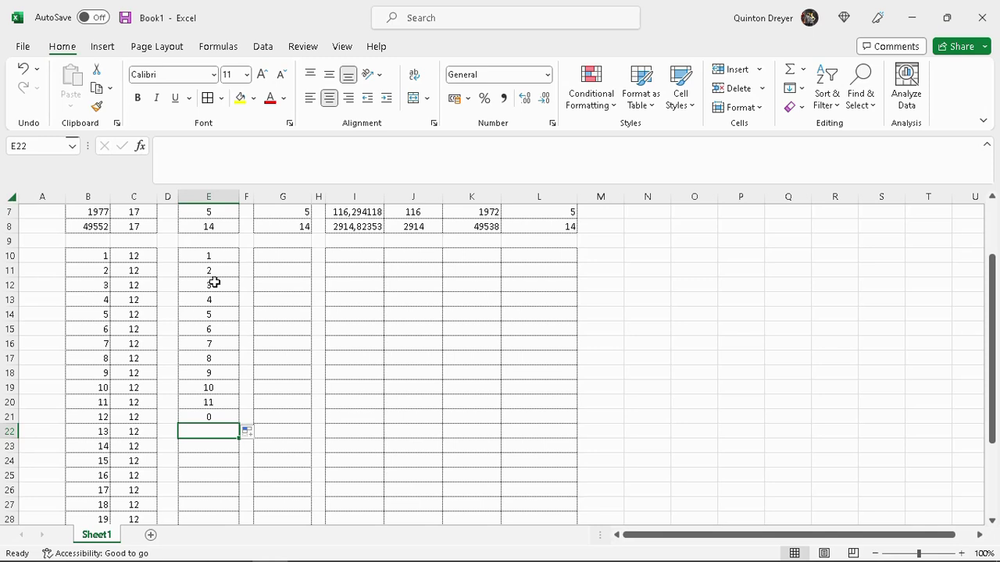
{"action": "scroll", "coordinate": [224, 296], "scroll_direction": "up", "scroll_amount": 2}
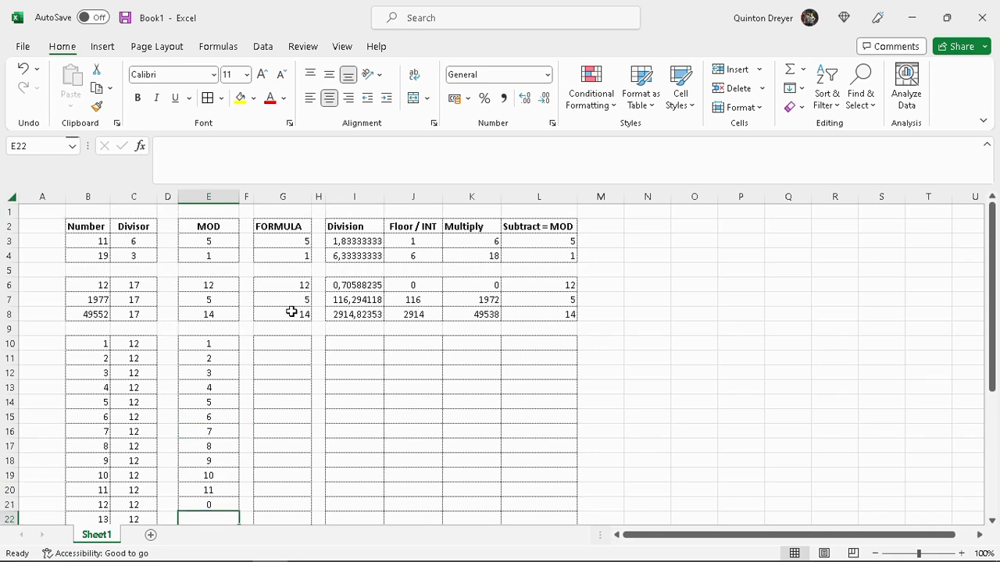
{"action": "left_click_drag", "start_coordinate": [290, 312], "coordinate": [535, 315]}
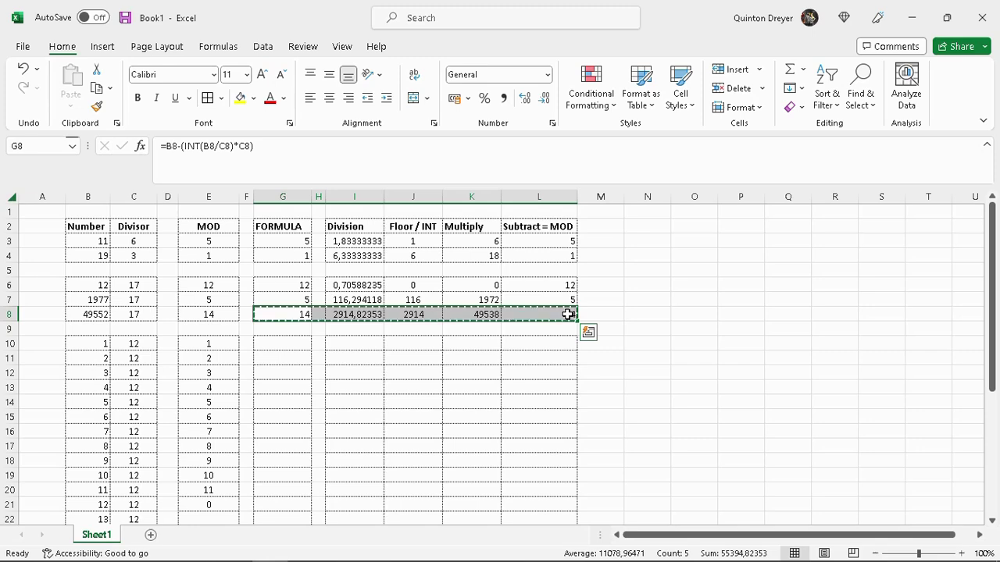
Copy G8:L8 and paste its formulas into G10:L21, giving remainders 1 through 11 and 0.
{"action": "key", "text": "ctrl+c"}
{"action": "left_click", "coordinate": [283, 343]}
{"action": "left_click_drag", "start_coordinate": [285, 346], "coordinate": [551, 507]}
{"action": "right_click", "coordinate": [291, 345]}
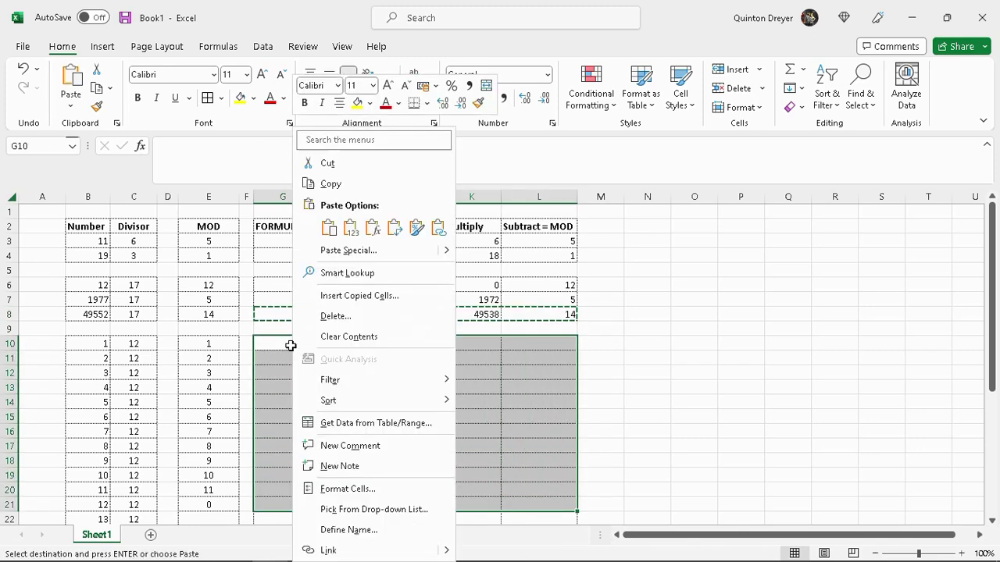
{"action": "left_click", "coordinate": [373, 228]}
{"action": "left_click", "coordinate": [420, 463]}
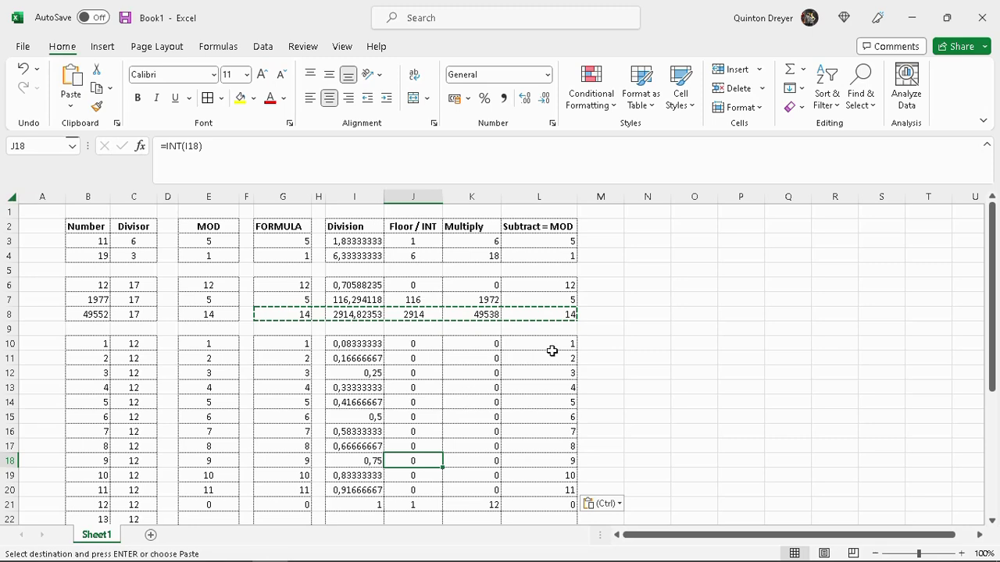
{"action": "left_click_drag", "start_coordinate": [552, 351], "coordinate": [550, 509]}
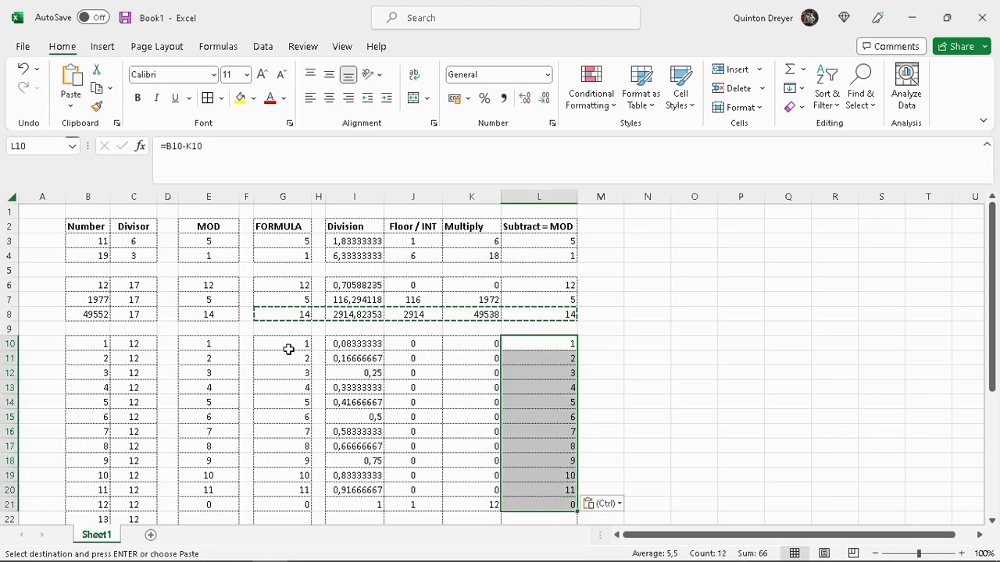
{"action": "scroll", "coordinate": [370, 459], "scroll_direction": "down", "scroll_amount": 2}
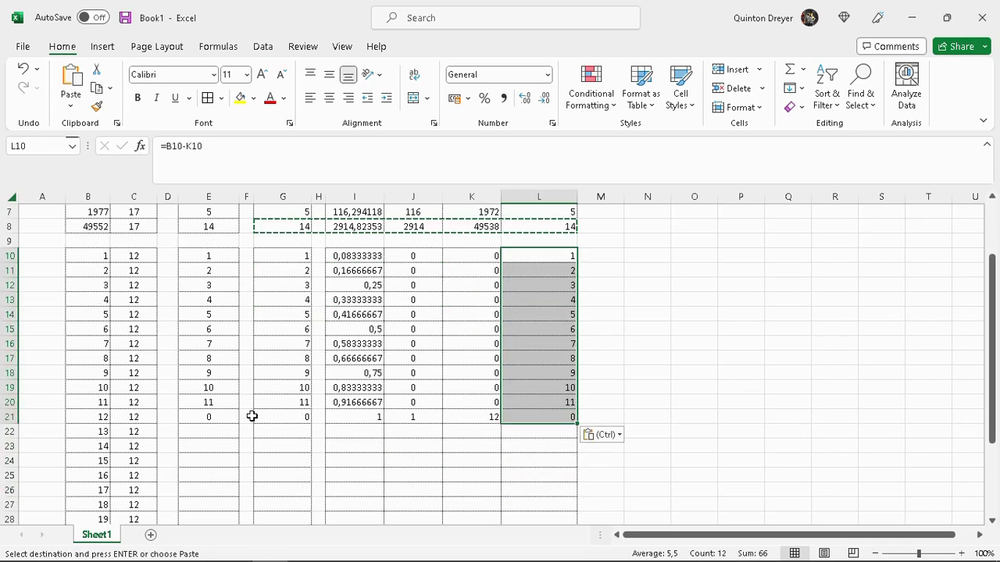
{"action": "left_click", "coordinate": [358, 420]}
{"action": "left_click", "coordinate": [553, 419]}
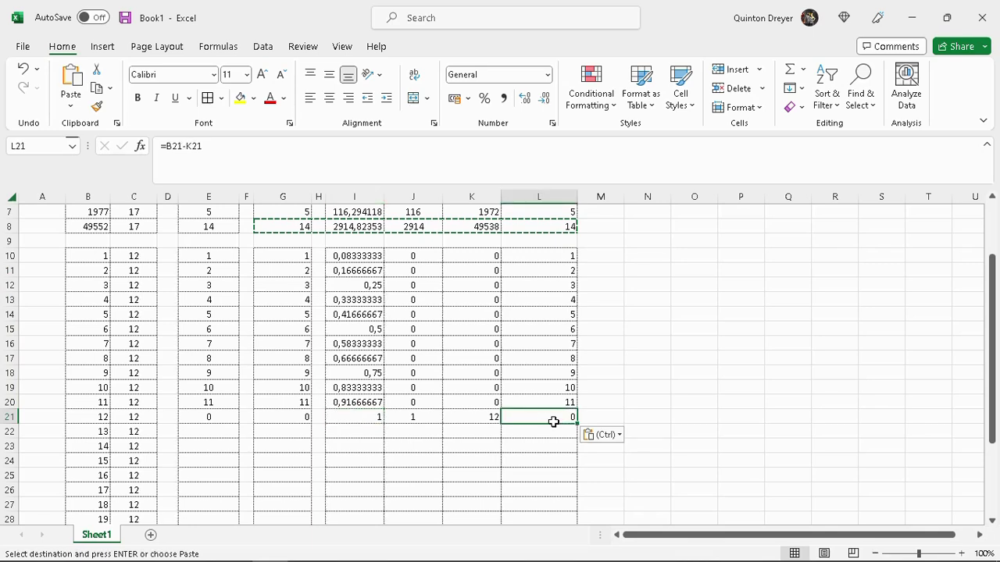
{"action": "left_click", "coordinate": [88, 416]}
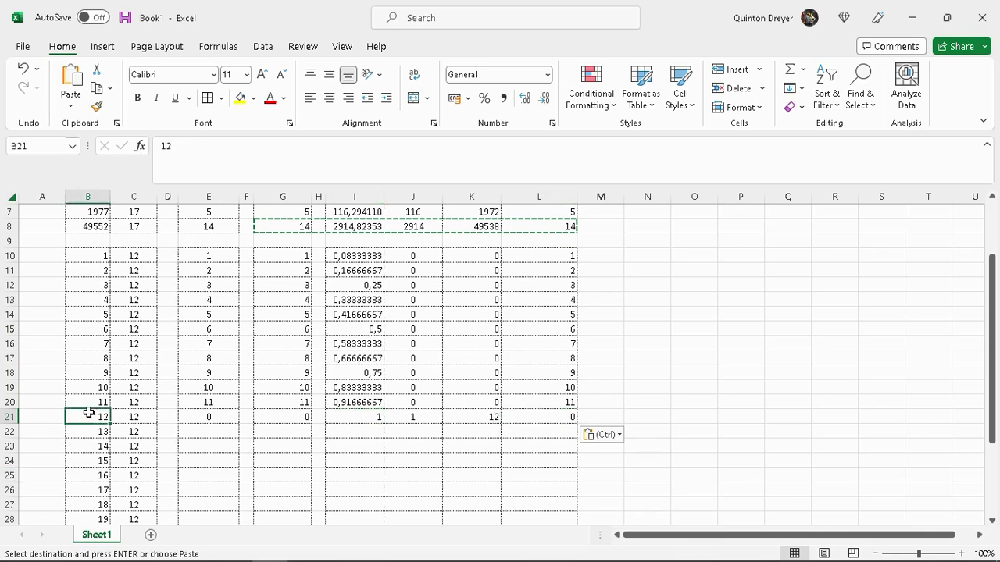
{"action": "left_click", "coordinate": [148, 417]}
{"action": "left_click", "coordinate": [91, 416]}
{"action": "left_click", "coordinate": [122, 416]}
{"action": "left_click", "coordinate": [400, 416]}
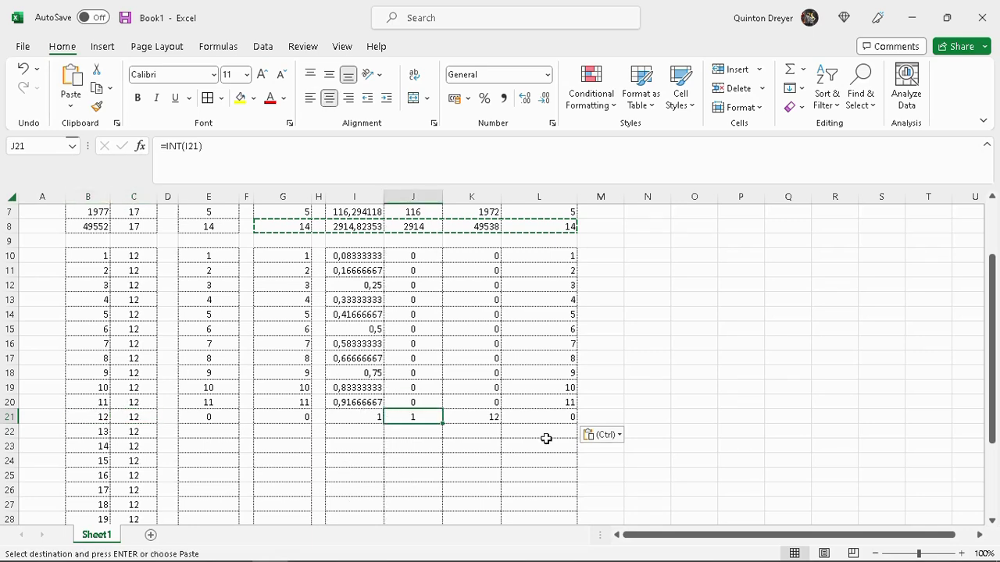
{"action": "left_click", "coordinate": [555, 414]}
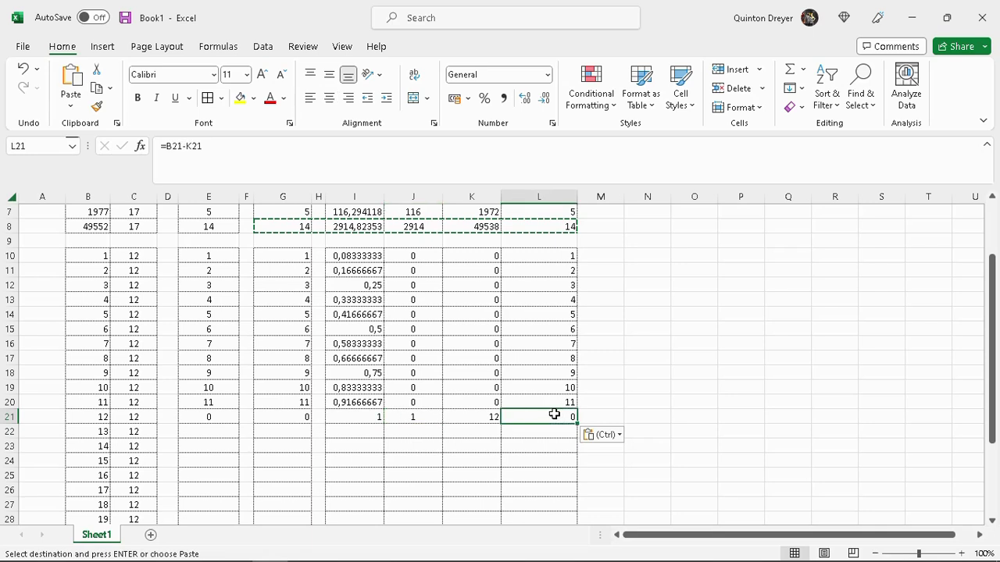
{"action": "left_click", "coordinate": [98, 419]}
{"action": "left_click", "coordinate": [134, 417]}
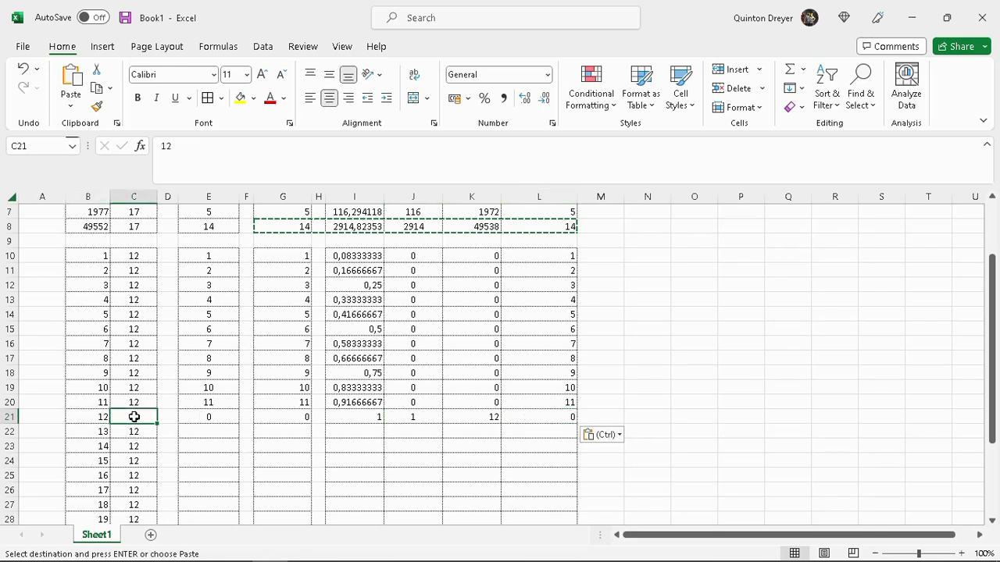
{"action": "left_click", "coordinate": [224, 420]}
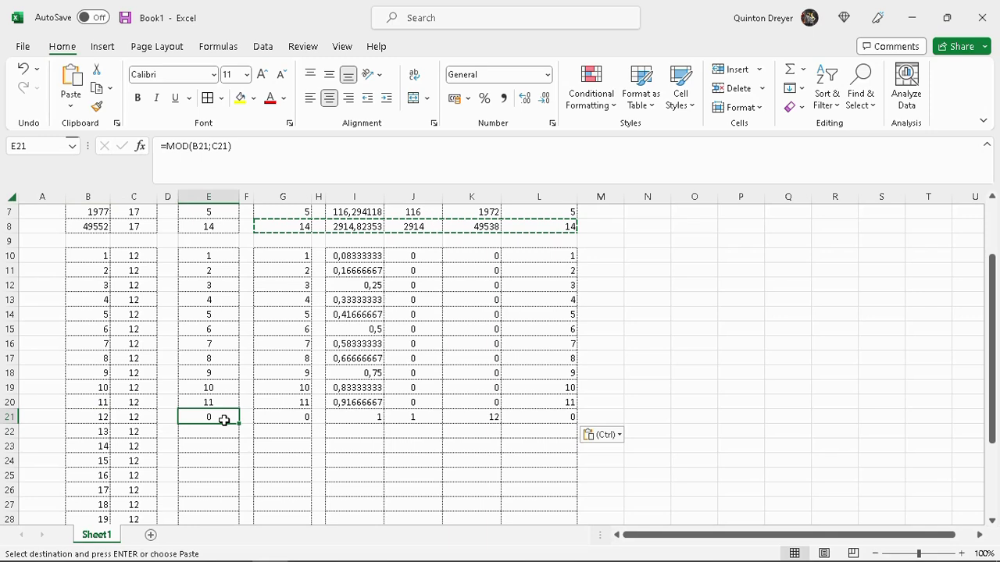
Fill the MOD formula down to E33 and check =MOD(B33;C33) returns 0 for 24 divided by 12.
{"action": "scroll", "coordinate": [229, 413], "scroll_direction": "down", "scroll_amount": 3}
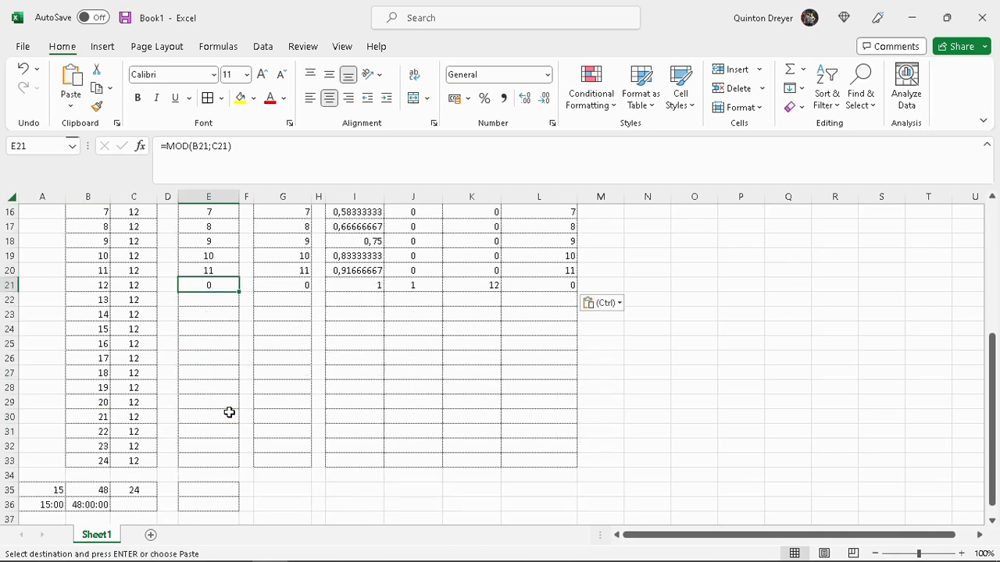
{"action": "left_click_drag", "start_coordinate": [241, 293], "coordinate": [241, 465]}
{"action": "left_click", "coordinate": [286, 382]}
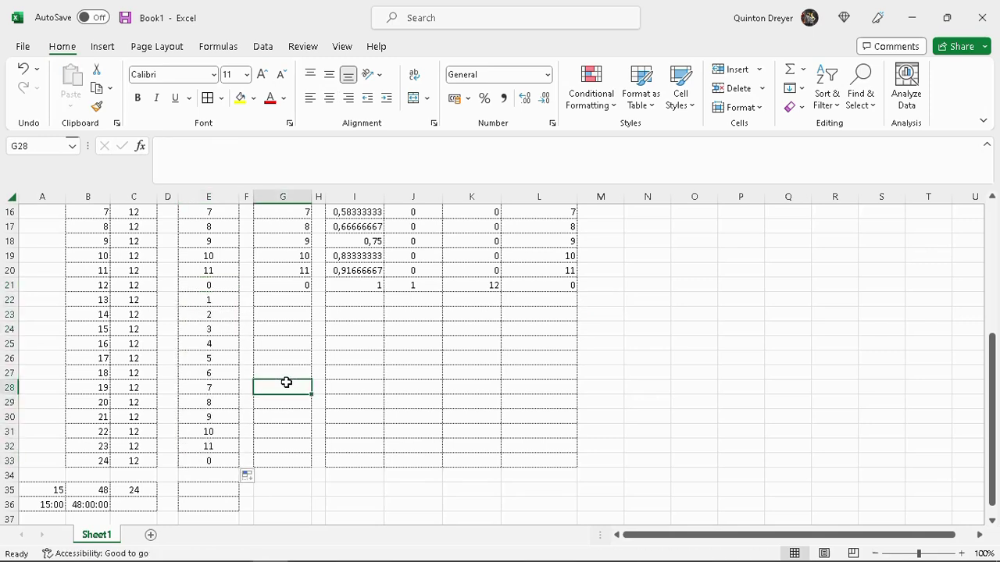
{"action": "left_click", "coordinate": [225, 300]}
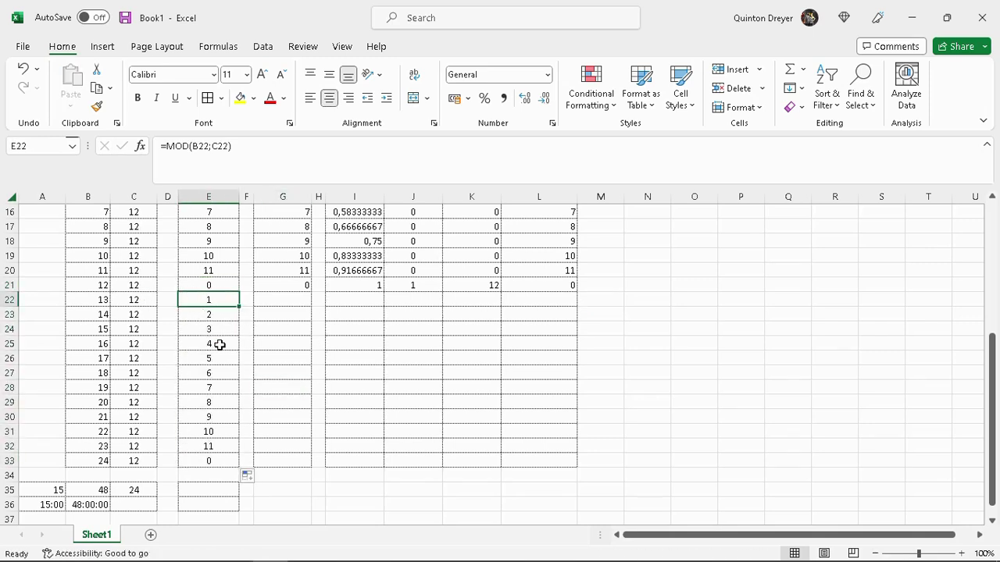
{"action": "left_click_drag", "start_coordinate": [91, 461], "coordinate": [139, 461]}
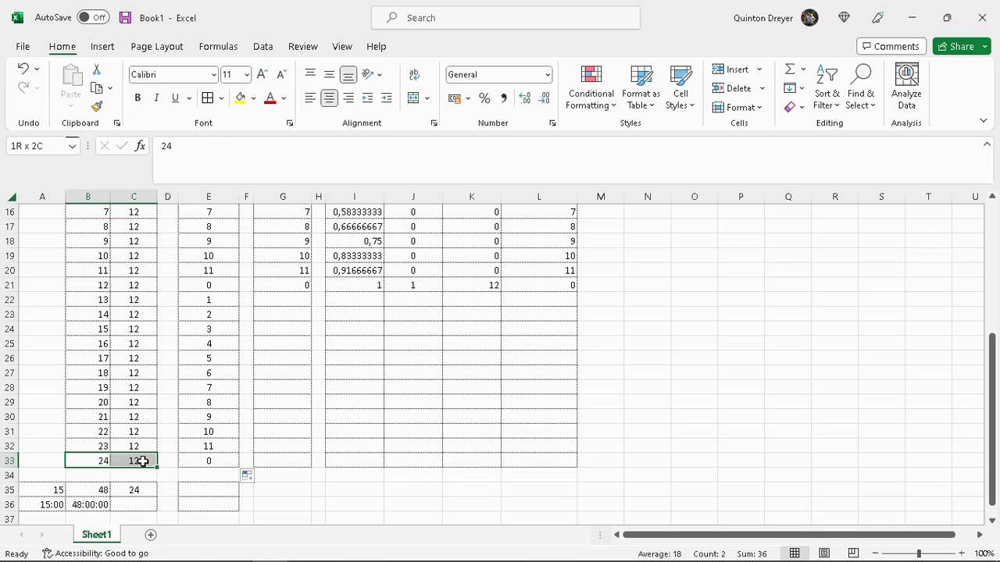
{"action": "left_click", "coordinate": [192, 462]}
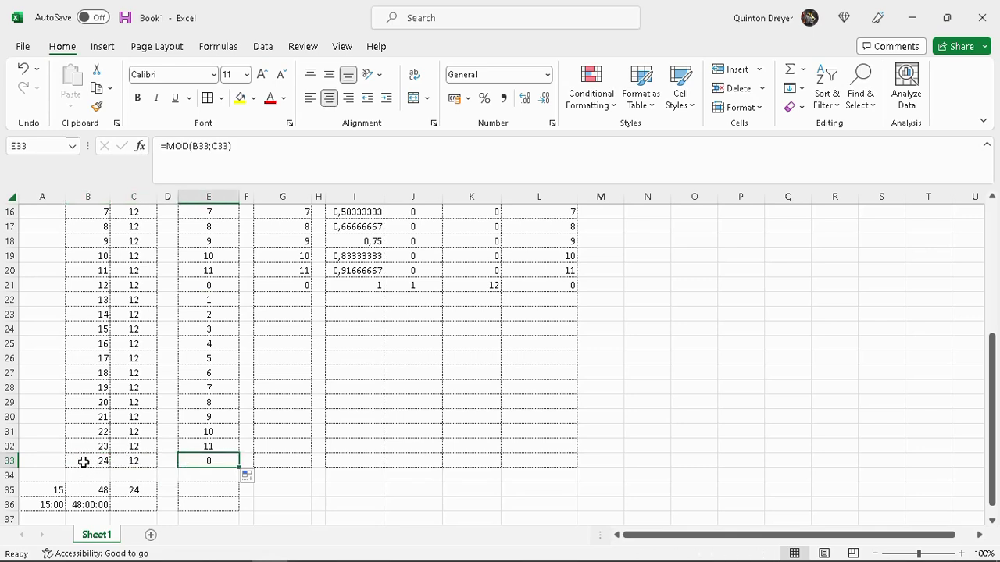
{"action": "left_click_drag", "start_coordinate": [83, 462], "coordinate": [127, 461]}
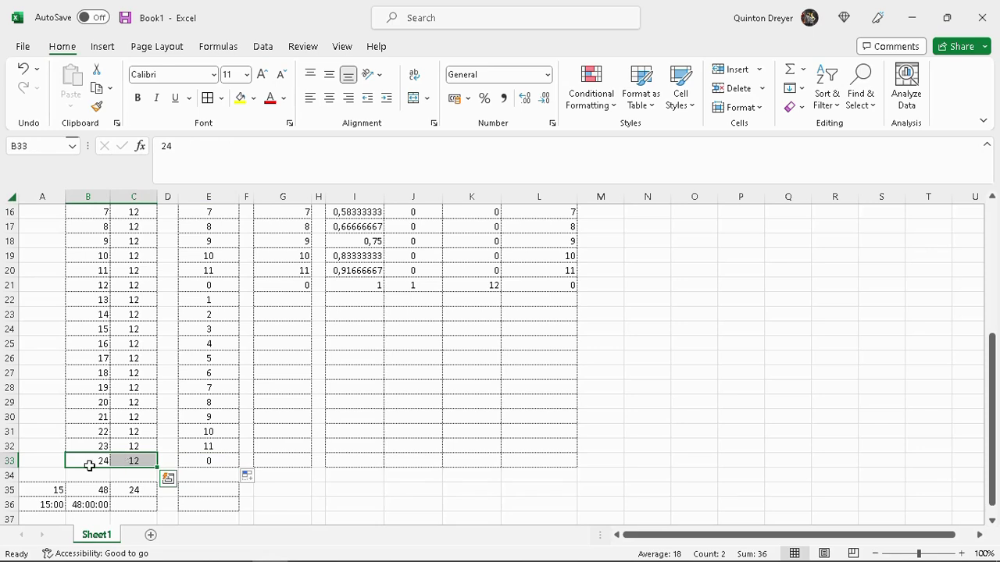
{"action": "left_click", "coordinate": [135, 461]}
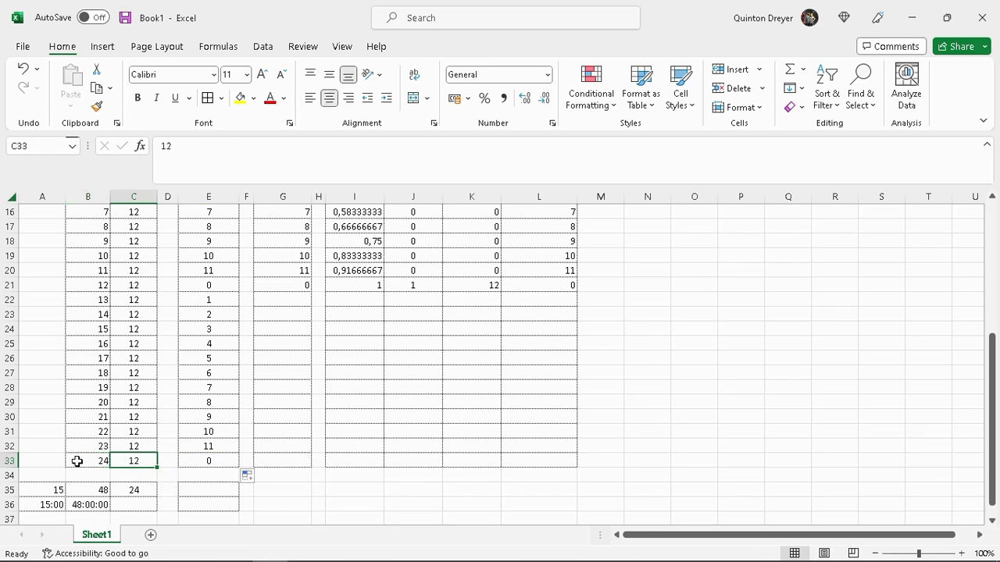
{"action": "left_click", "coordinate": [107, 461]}
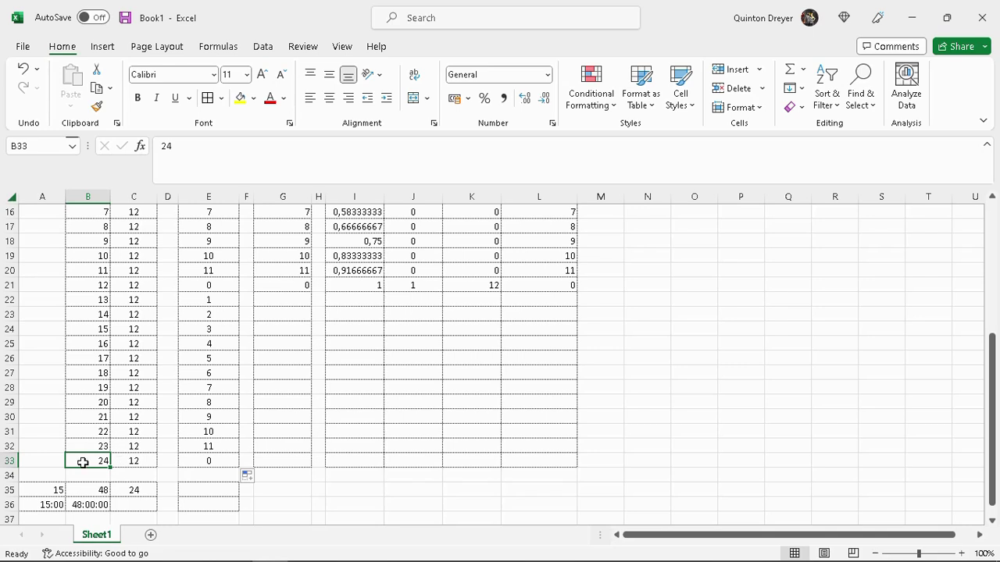
{"action": "left_click", "coordinate": [212, 462]}
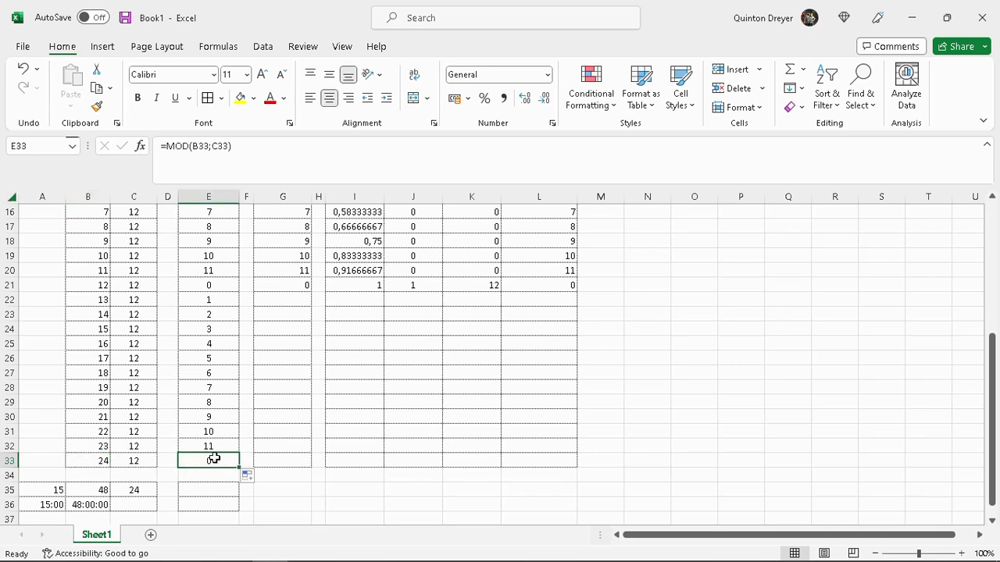
{"action": "left_click", "coordinate": [88, 461]}
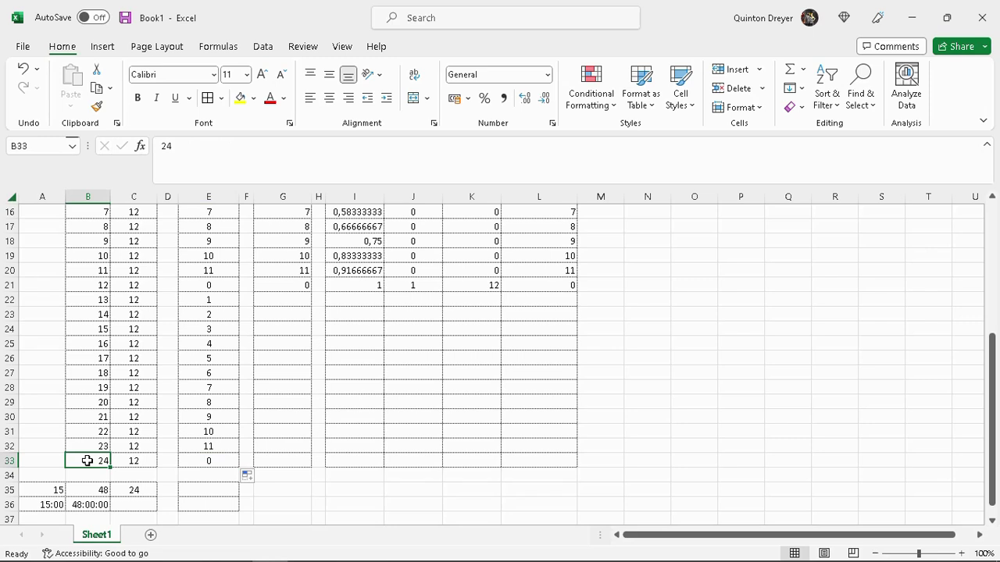
{"action": "type", "text": "48"}
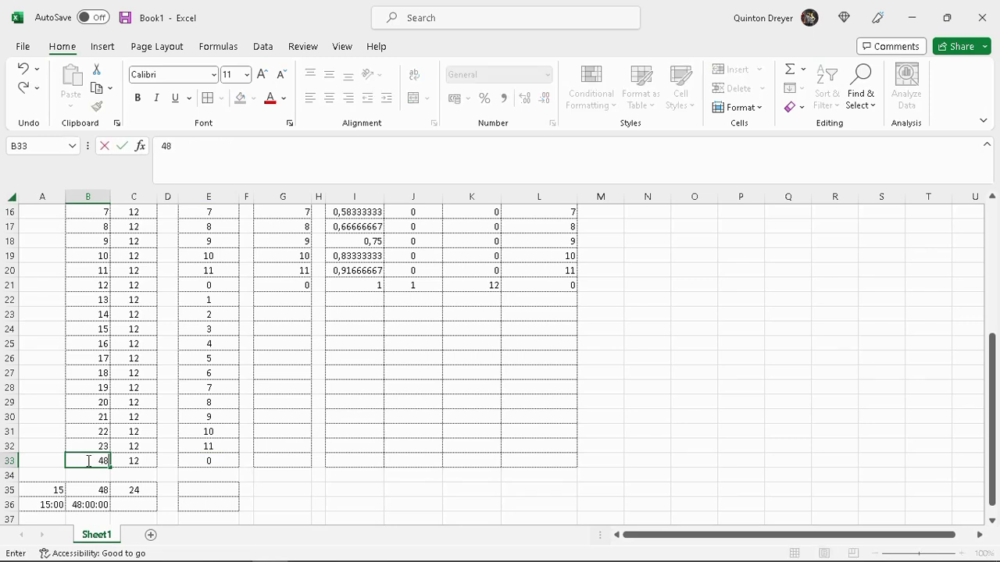
{"action": "key", "text": "Return"}
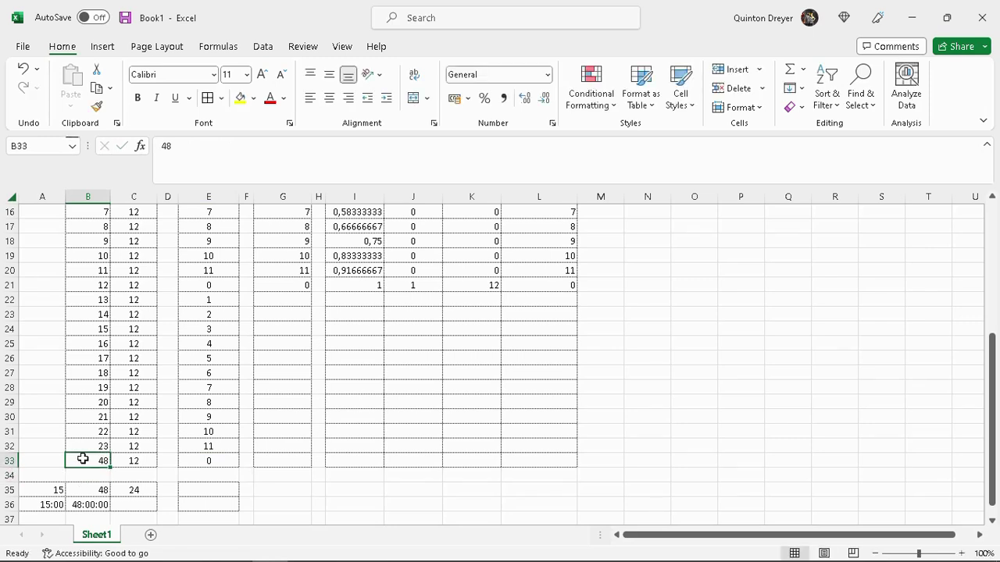
{"action": "type", "text": "96"}
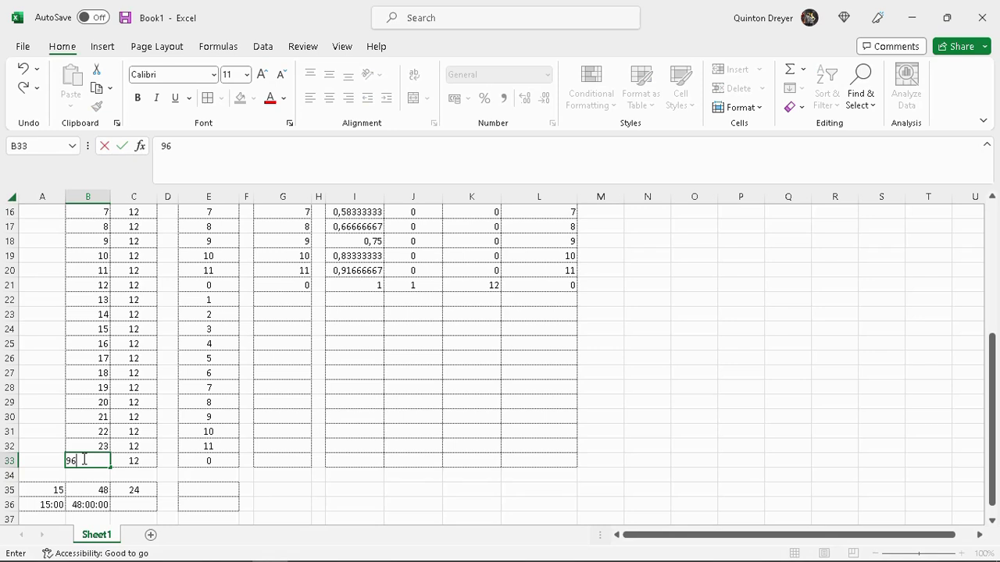
{"action": "key", "text": "Return"}
{"action": "left_click", "coordinate": [91, 462]}
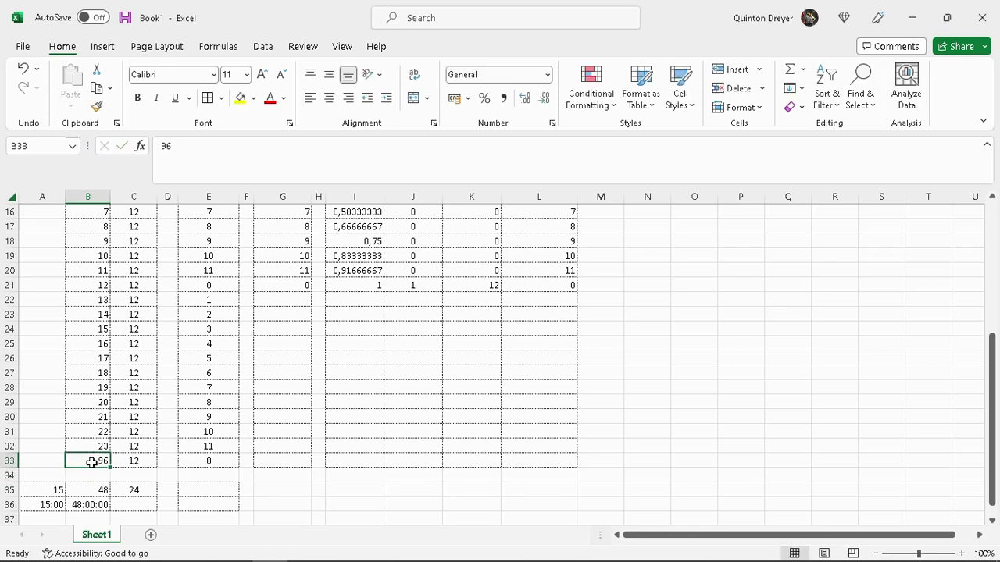
{"action": "type", "text": "144"}
{"action": "key", "text": "Return"}
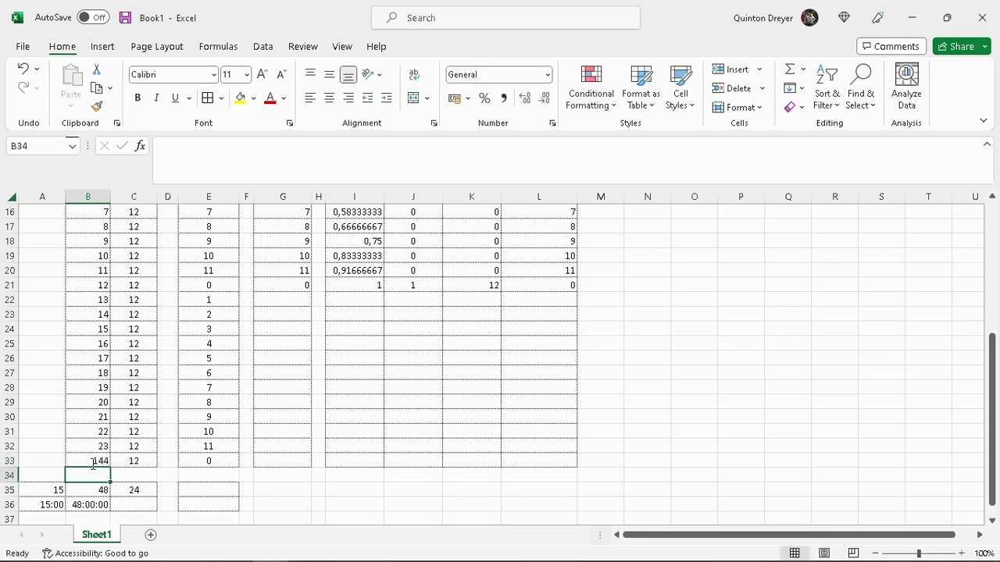
{"action": "left_click", "coordinate": [88, 460]}
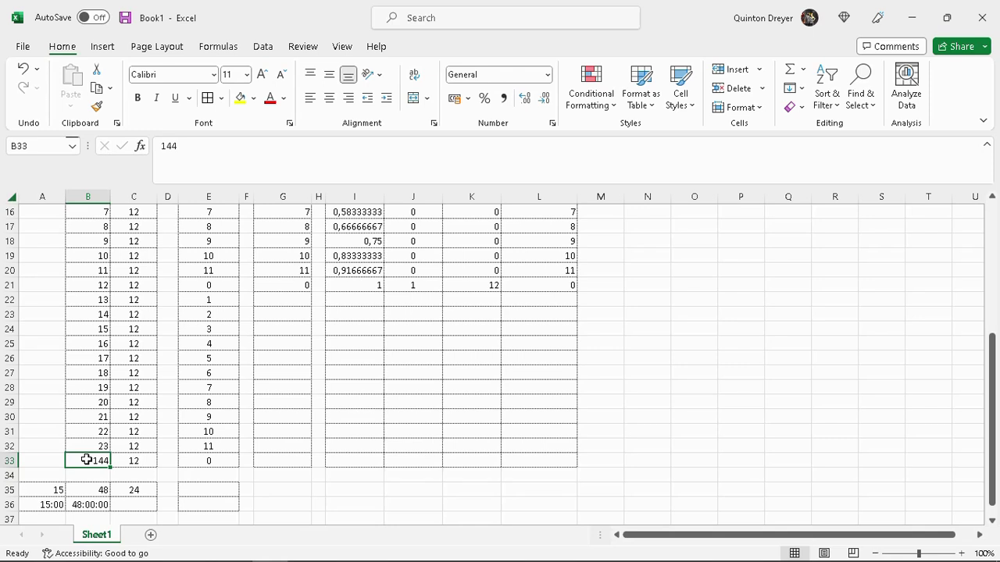
{"action": "type", "text": "14"}
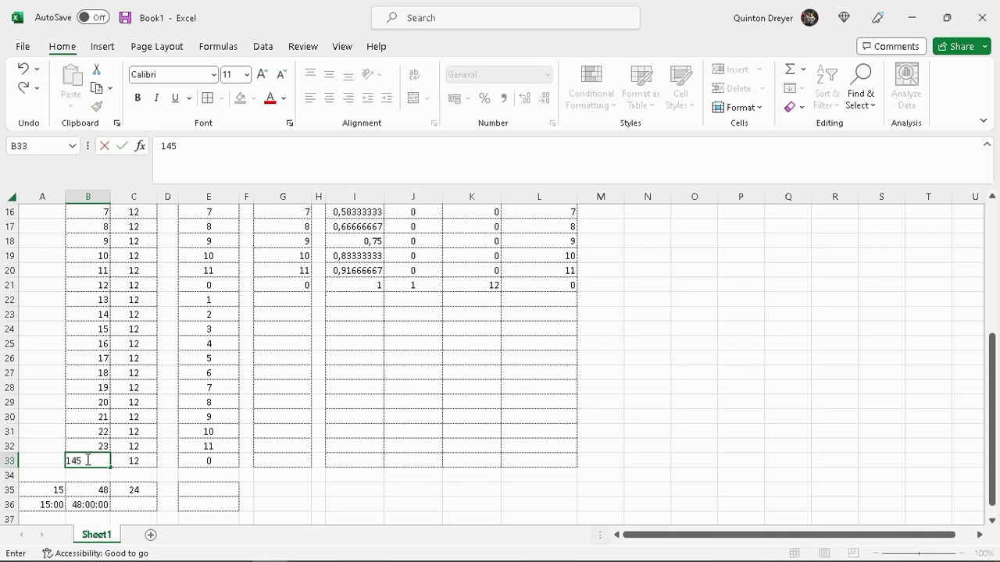
{"action": "key", "text": "Return"}
{"action": "left_click", "coordinate": [95, 460]}
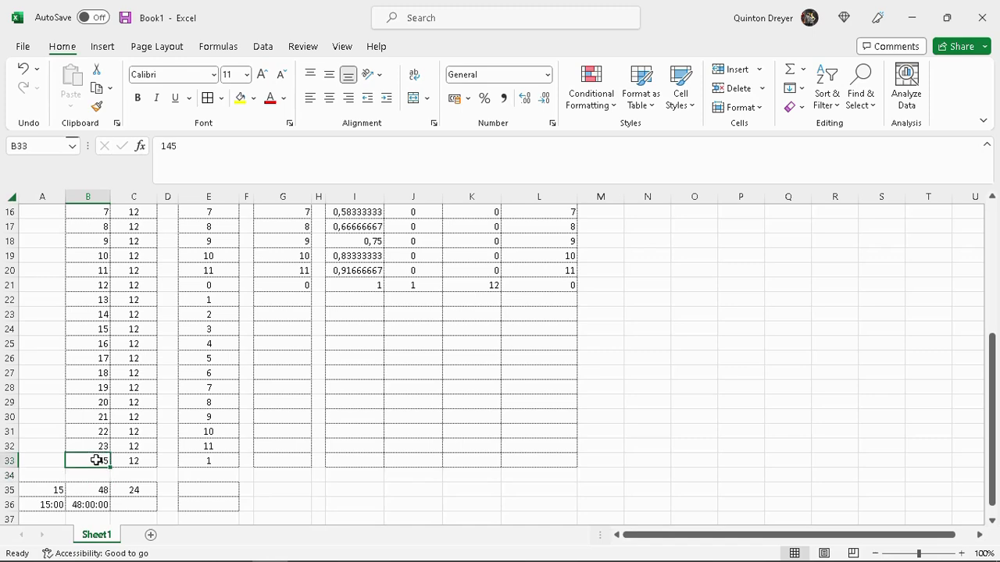
{"action": "type", "text": "24"}
{"action": "key", "text": "Return"}
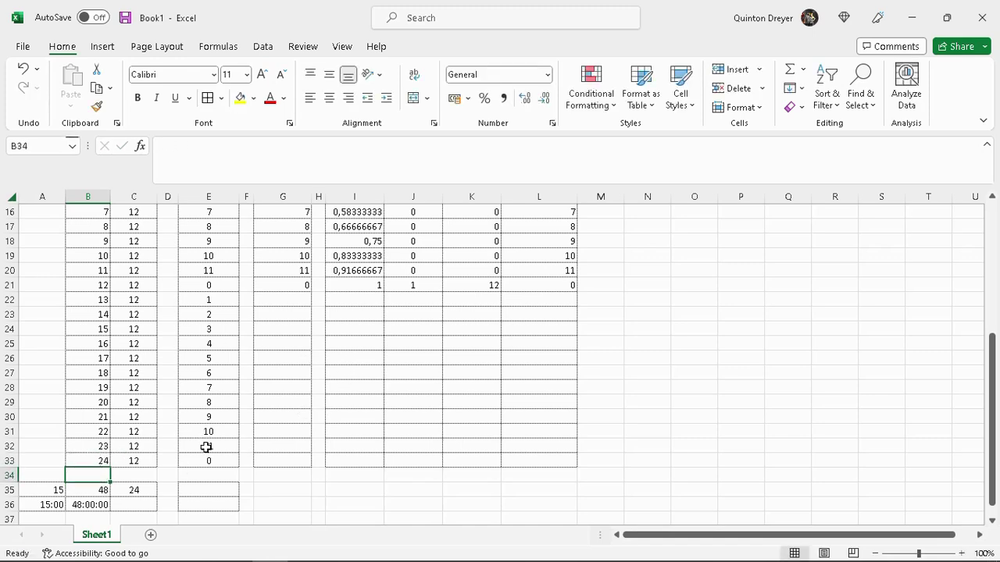
Fill the G21:L21 breakdown formulas down to row 33 to cover numbers 13–24.
{"action": "scroll", "coordinate": [206, 446], "scroll_direction": "down", "scroll_amount": 2}
{"action": "scroll", "coordinate": [207, 451], "scroll_direction": "up", "scroll_amount": 3}
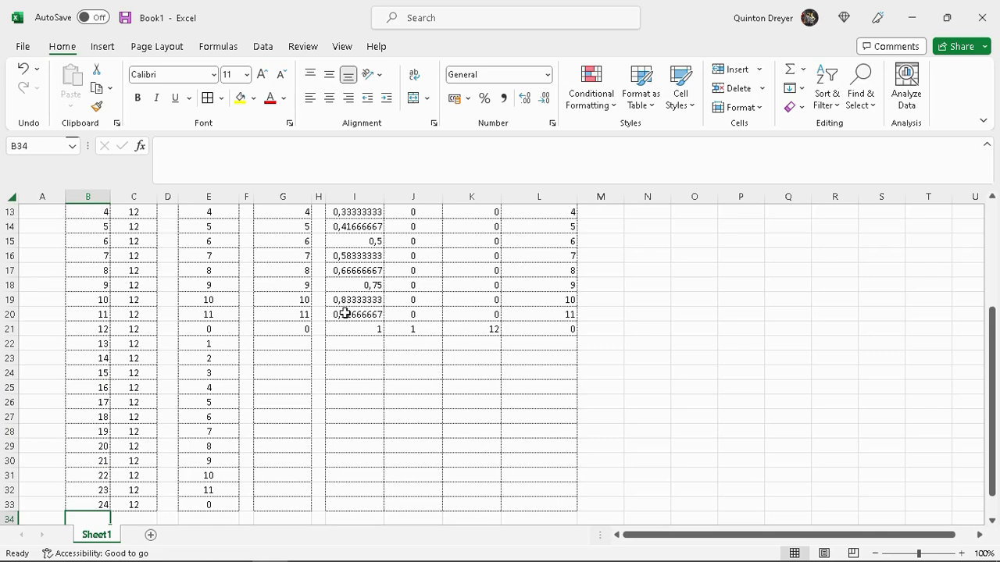
{"action": "left_click_drag", "start_coordinate": [295, 328], "coordinate": [544, 335]}
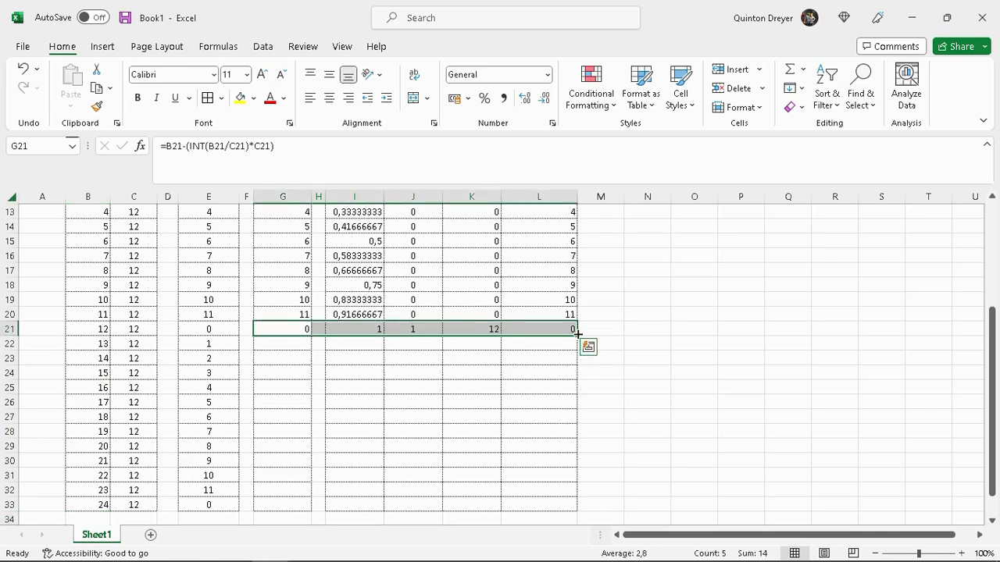
{"action": "left_click_drag", "start_coordinate": [578, 336], "coordinate": [586, 469]}
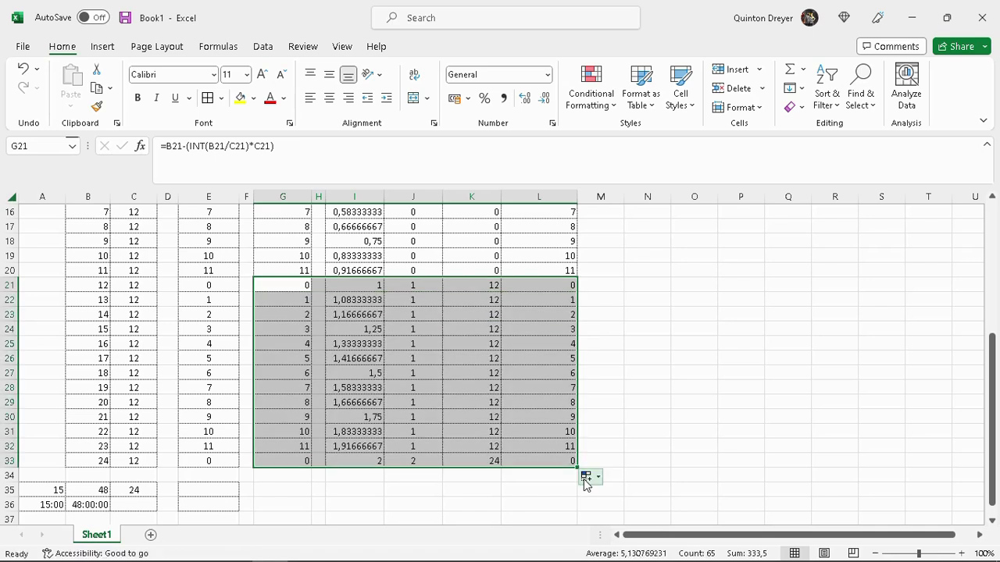
{"action": "left_click", "coordinate": [434, 501]}
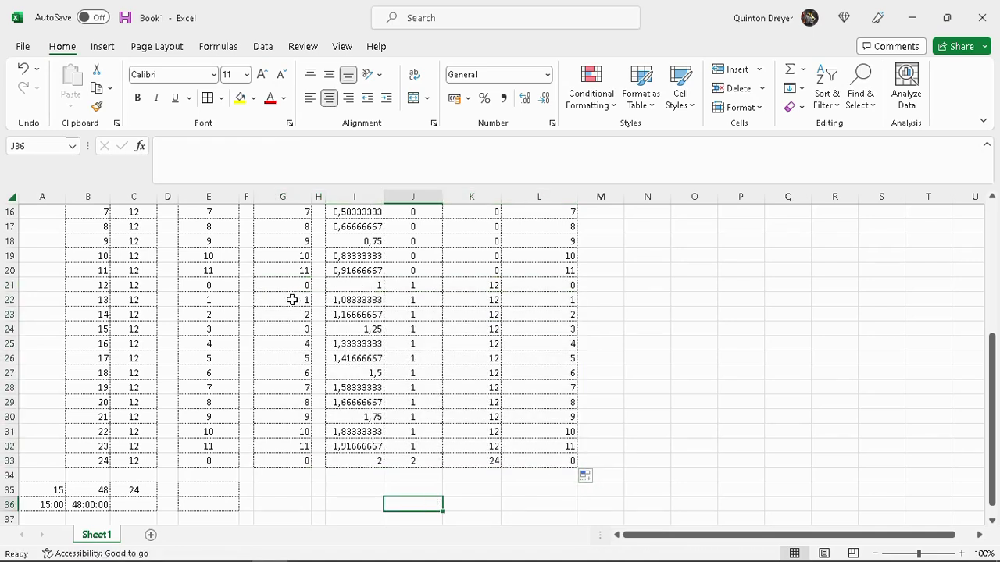
Select the column G results and L22:L33 remainders to confirm they match MOD (1–11, then 0).
{"action": "left_click_drag", "start_coordinate": [293, 299], "coordinate": [292, 461]}
{"action": "left_click_drag", "start_coordinate": [551, 298], "coordinate": [563, 462]}
{"action": "scroll", "coordinate": [203, 422], "scroll_direction": "down", "scroll_amount": 1}
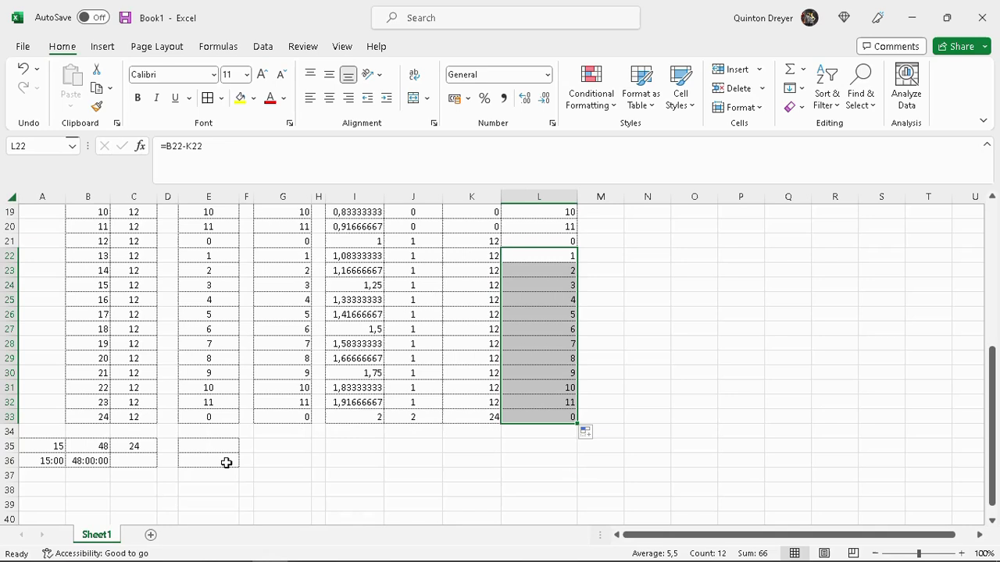
{"action": "left_click", "coordinate": [195, 449]}
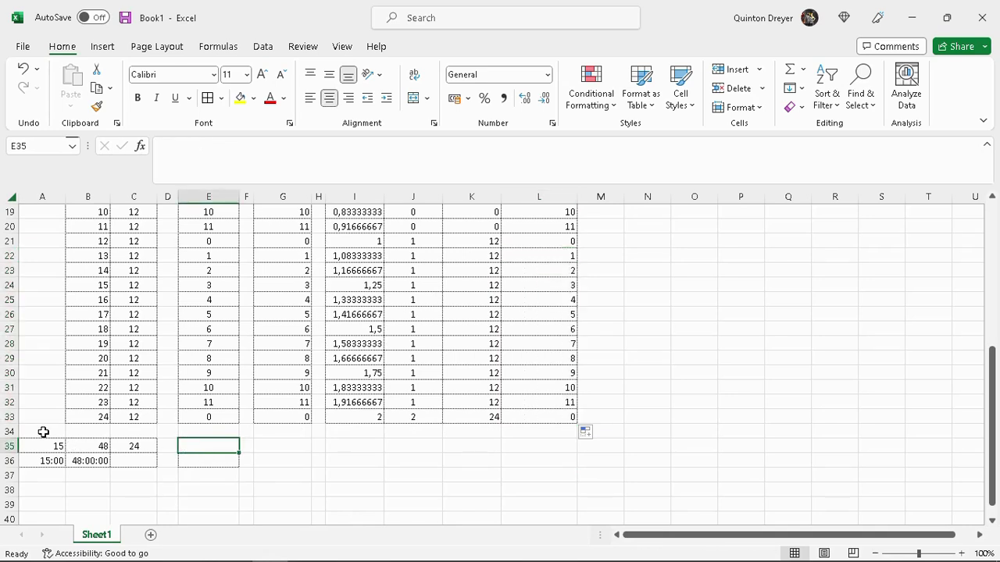
{"action": "left_click", "coordinate": [137, 444]}
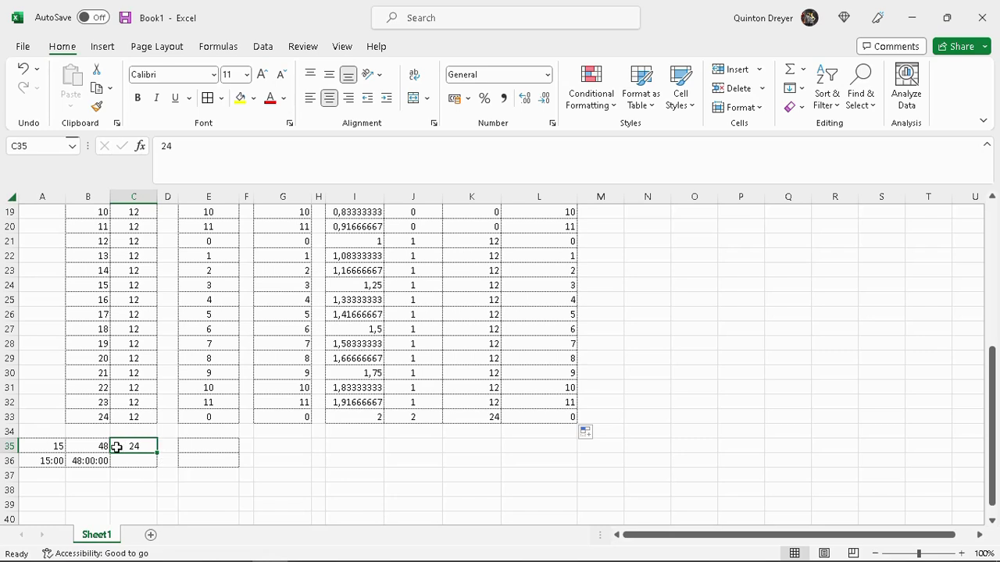
{"action": "left_click", "coordinate": [203, 446]}
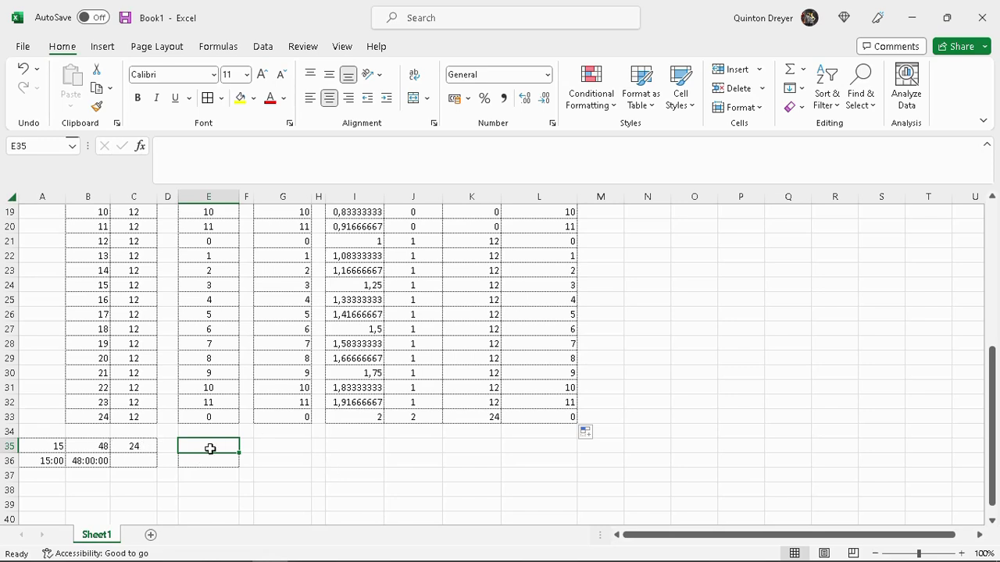
Review the hour values in rows 33–36, including 15:00 in A36 and 48:00:00 in B36.
{"action": "left_click_drag", "start_coordinate": [106, 418], "coordinate": [198, 419]}
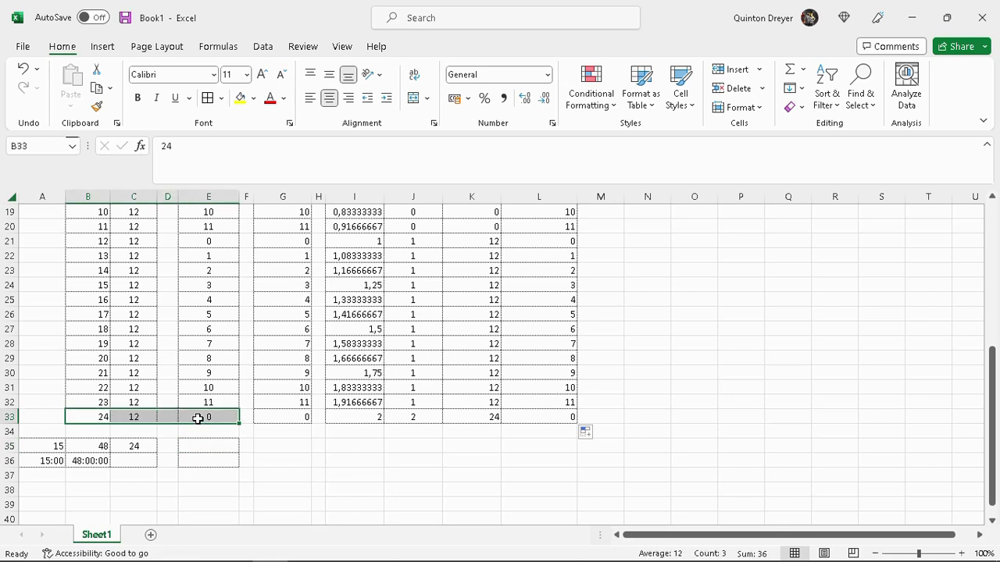
{"action": "left_click", "coordinate": [89, 446]}
{"action": "left_click", "coordinate": [203, 444]}
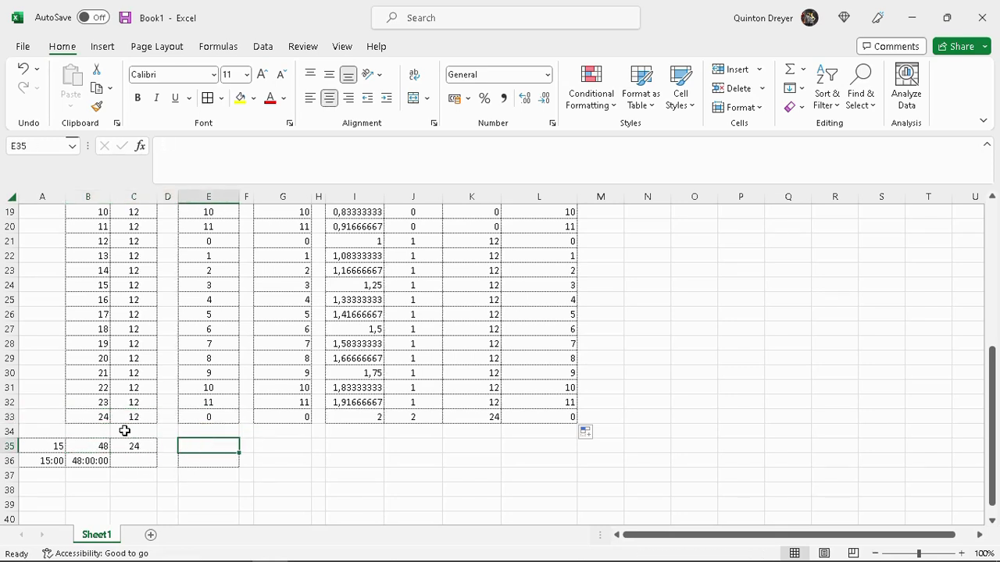
{"action": "left_click", "coordinate": [49, 445]}
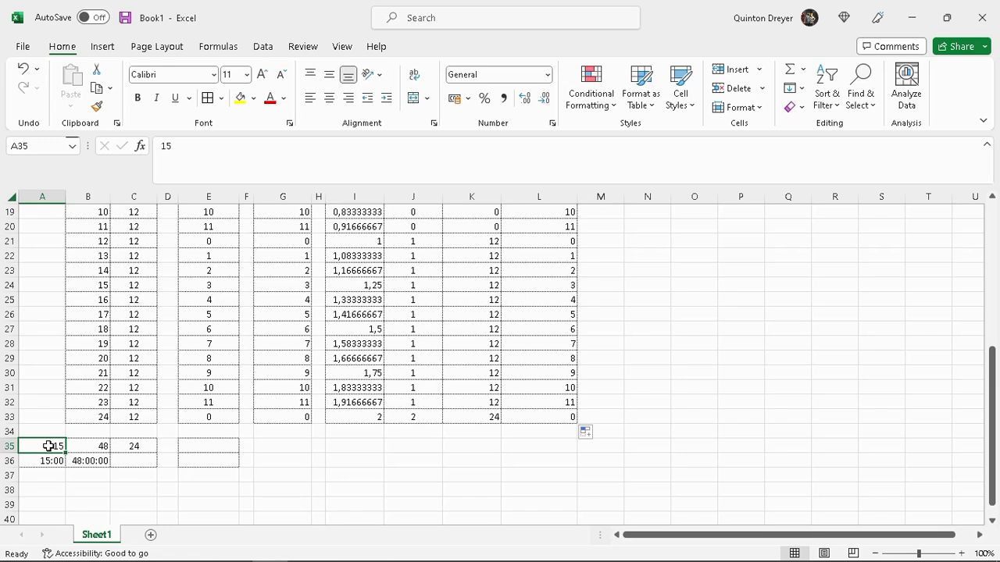
{"action": "left_click_drag", "start_coordinate": [48, 446], "coordinate": [134, 446]}
{"action": "left_click", "coordinate": [31, 462]}
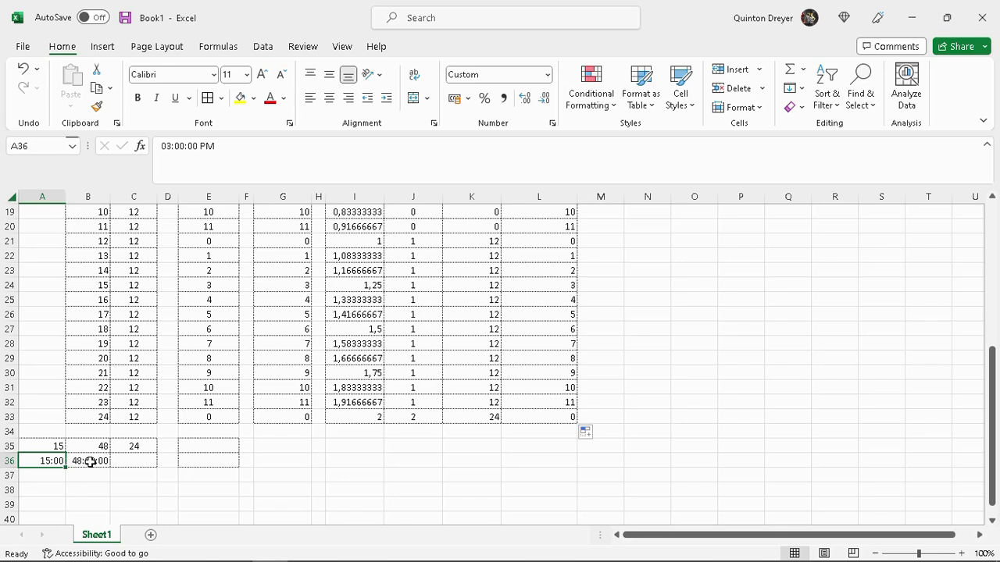
{"action": "left_click", "coordinate": [90, 462]}
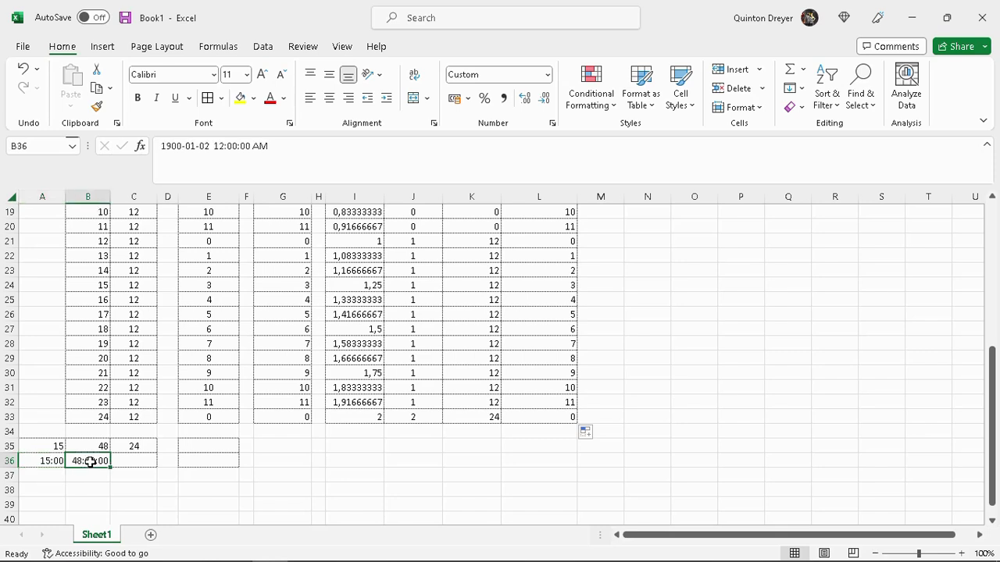
{"action": "left_click", "coordinate": [49, 462]}
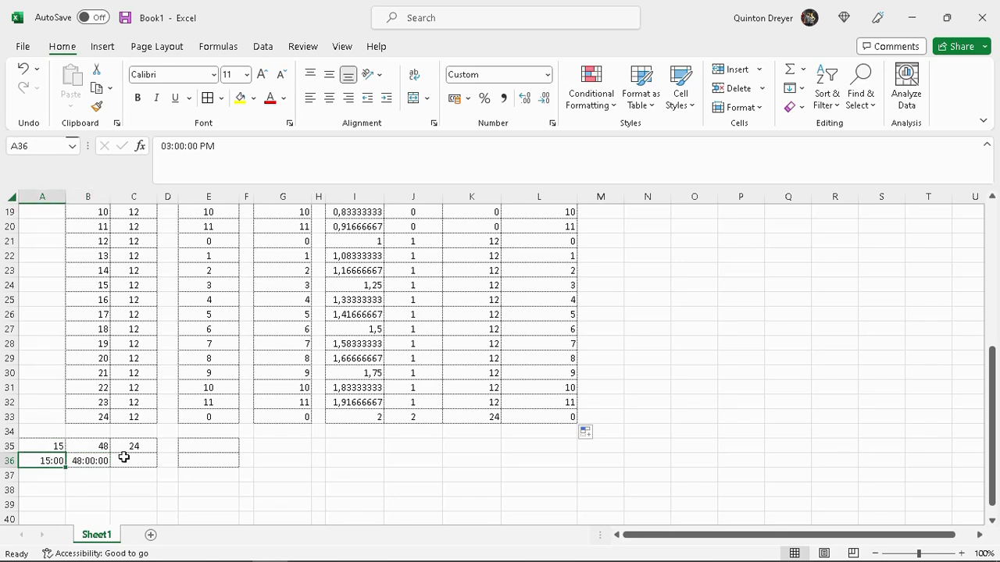
{"action": "left_click", "coordinate": [133, 462]}
{"action": "left_click", "coordinate": [51, 461]}
{"action": "left_click", "coordinate": [100, 461]}
{"action": "left_click", "coordinate": [44, 463]}
Enter the sum +A36+B36 in C36 to add the 15:00 and 48:00:00 times.
{"action": "left_click", "coordinate": [131, 456]}
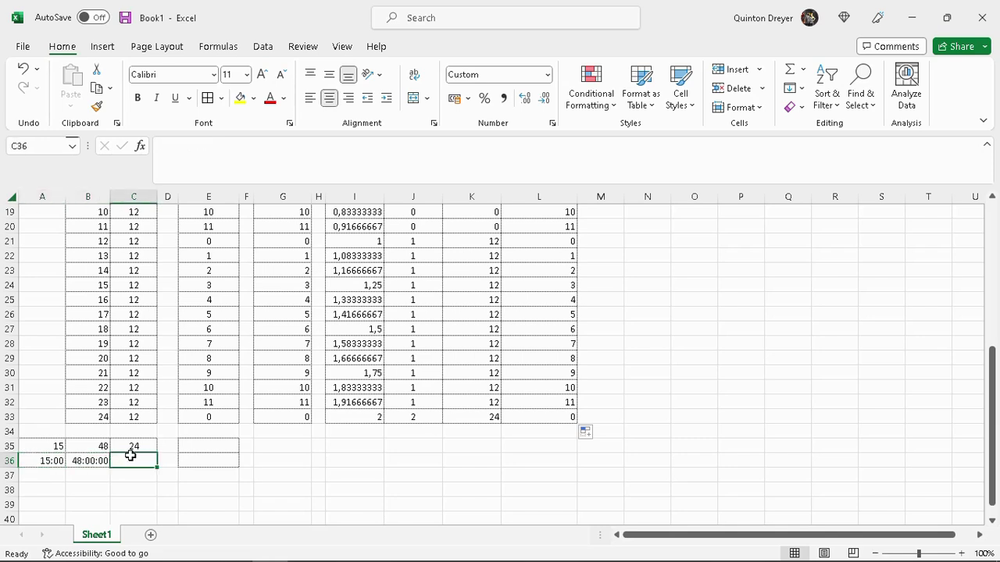
{"action": "type", "text": "+"}
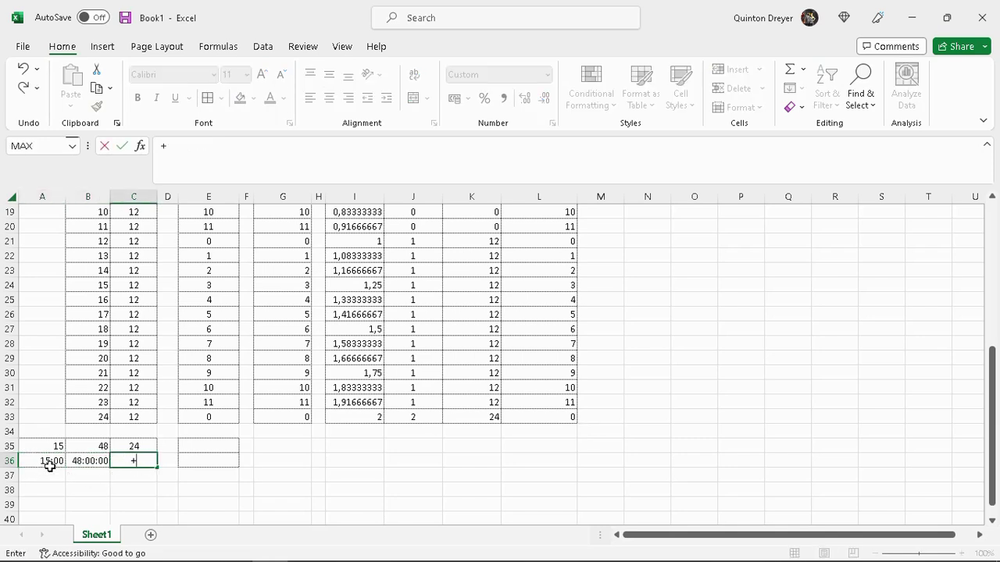
{"action": "left_click", "coordinate": [50, 462]}
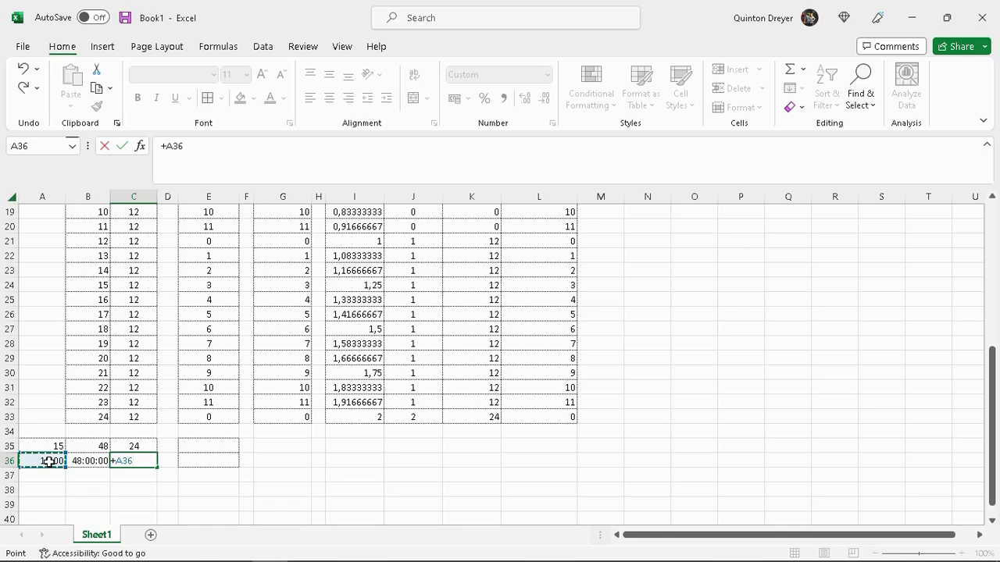
{"action": "type", "text": "+"}
{"action": "left_click", "coordinate": [86, 462]}
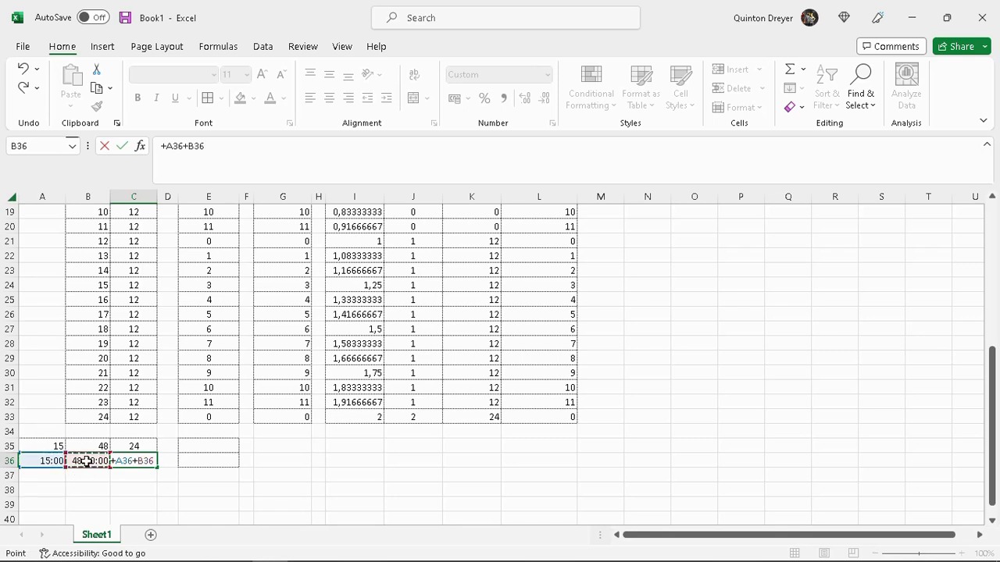
{"action": "key", "text": "Return"}
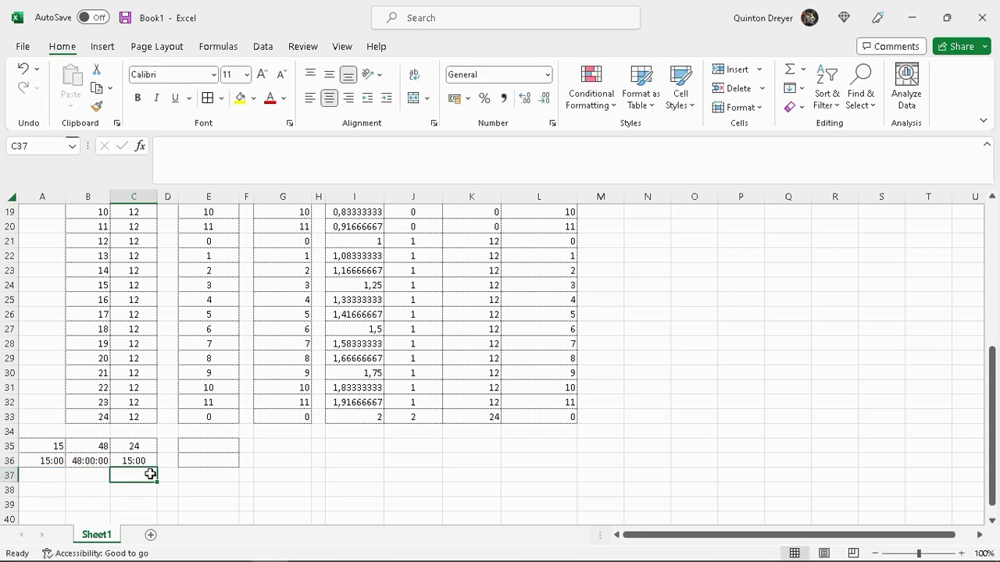
{"action": "left_click", "coordinate": [145, 463]}
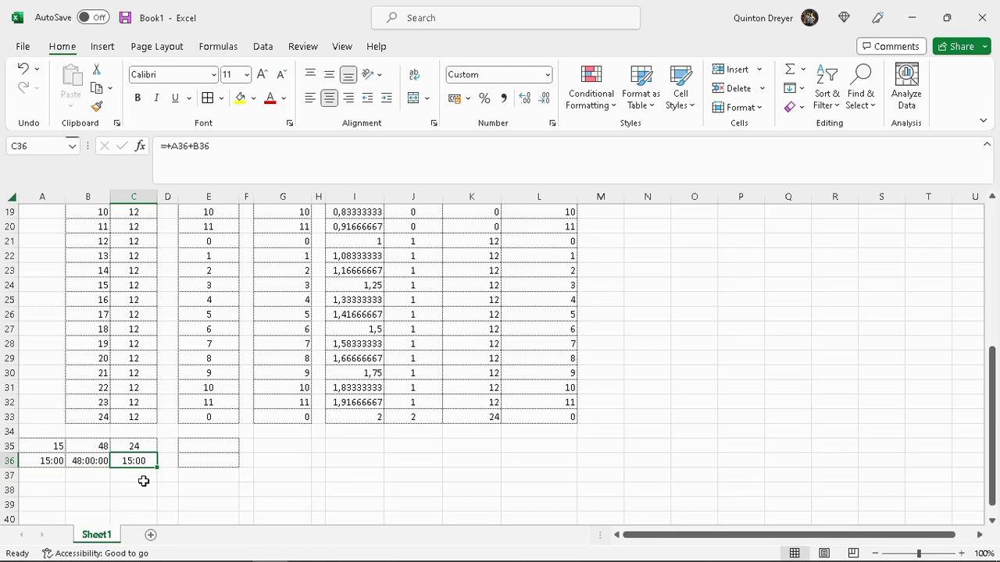
Change B36 to 49:00 so the C36 sum updates to 16:00.
{"action": "left_click", "coordinate": [79, 460]}
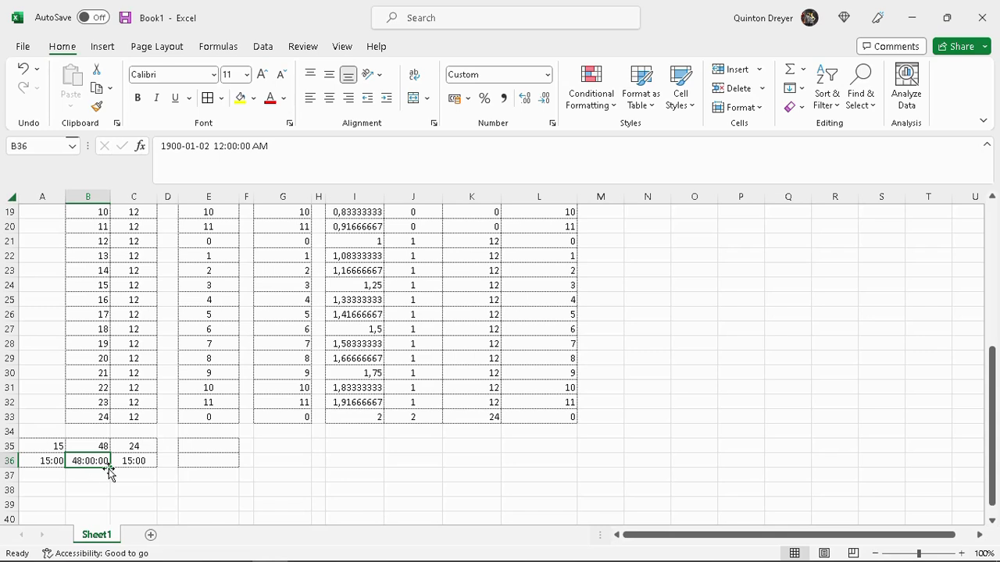
{"action": "type", "text": "49"}
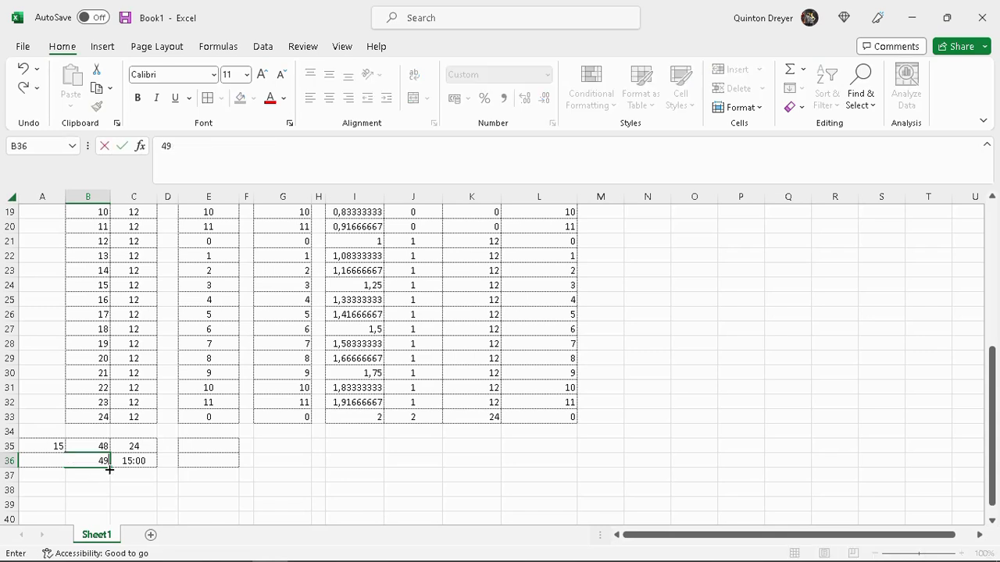
{"action": "type", "text": ":00"}
{"action": "key", "text": "Return"}
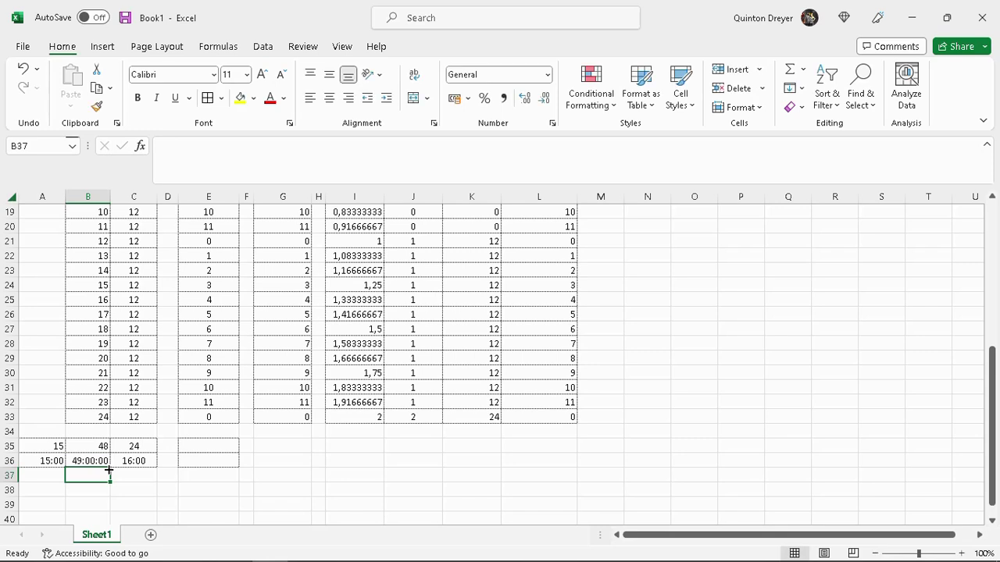
{"action": "left_click", "coordinate": [91, 460]}
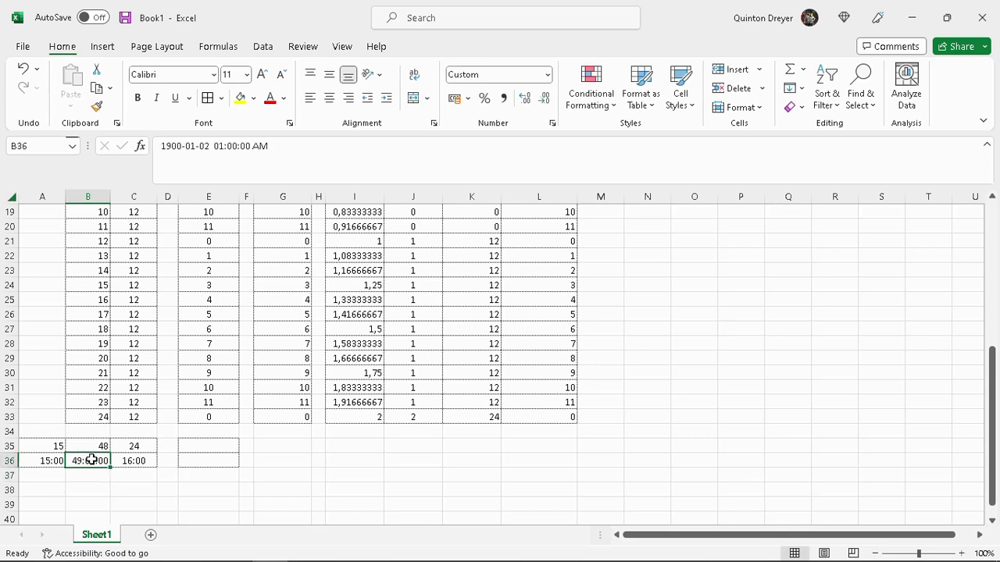
{"action": "left_click", "coordinate": [217, 447]}
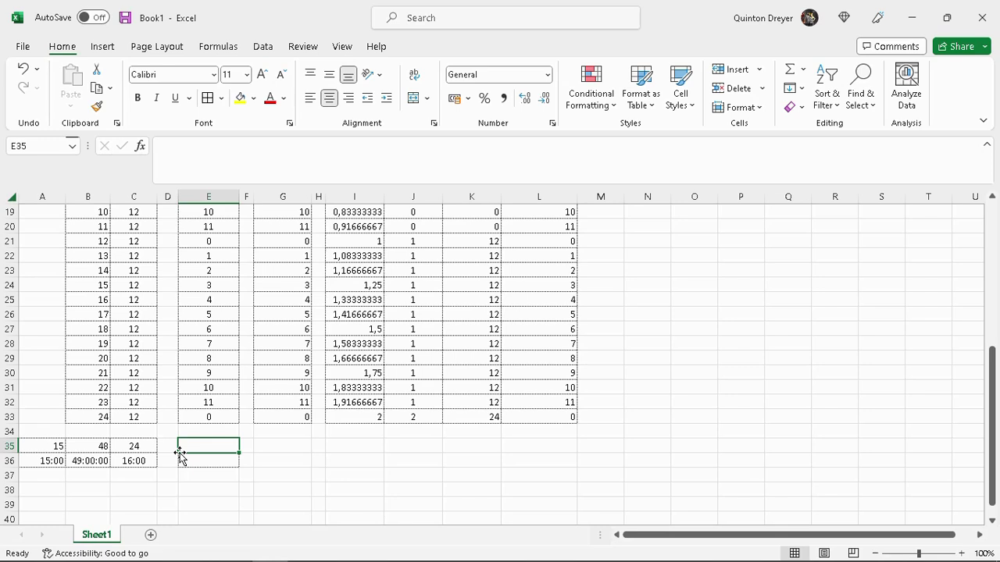
Enter =mod(B35;C35)+A35 in E35, returning 15 from 48, 24 and start hour 15.
{"action": "type", "text": "=mod"}
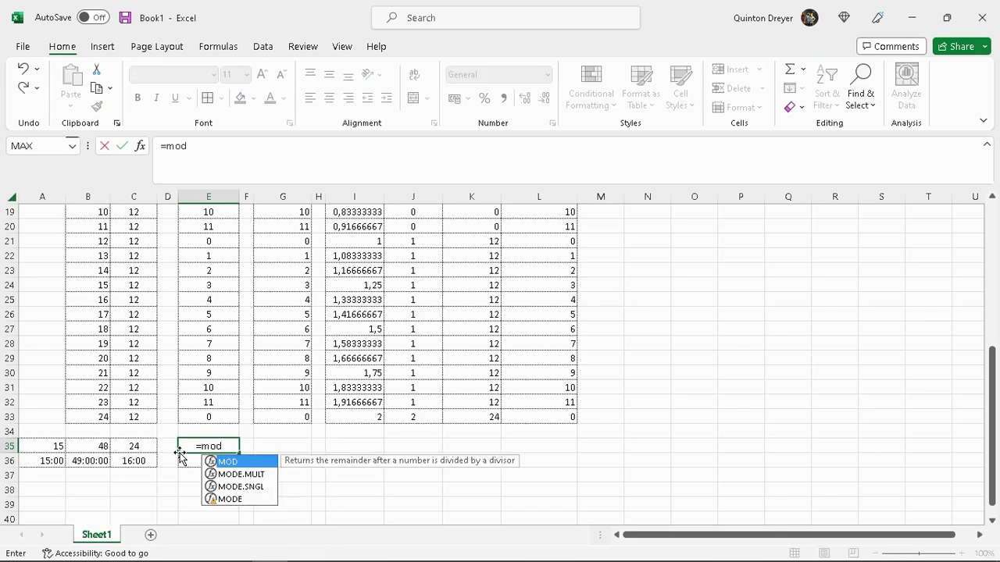
{"action": "type", "text": "("}
{"action": "left_click", "coordinate": [90, 446]}
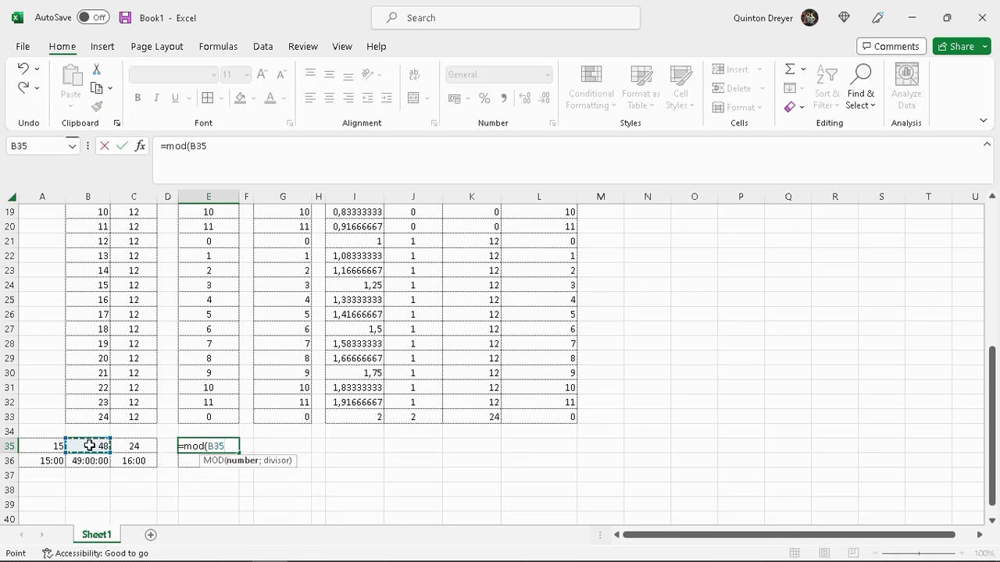
{"action": "type", "text": ";"}
{"action": "left_click", "coordinate": [139, 445]}
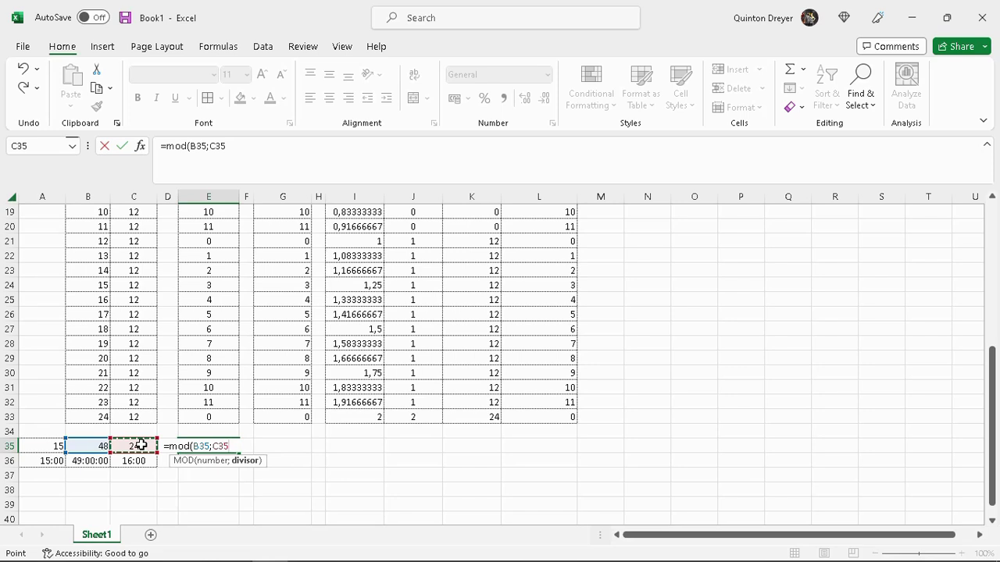
{"action": "type", "text": ")"}
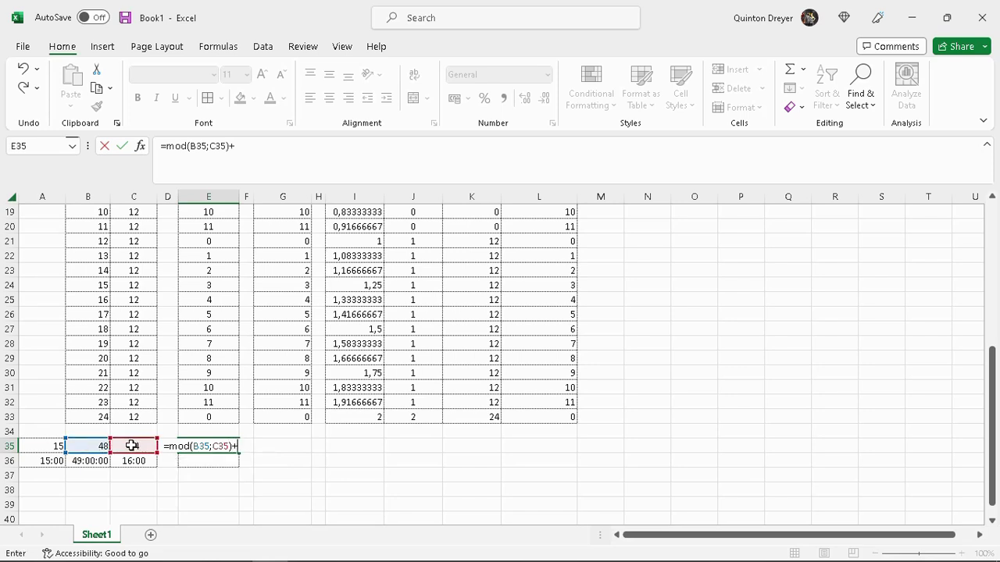
{"action": "type", "text": "+"}
{"action": "left_click", "coordinate": [57, 447]}
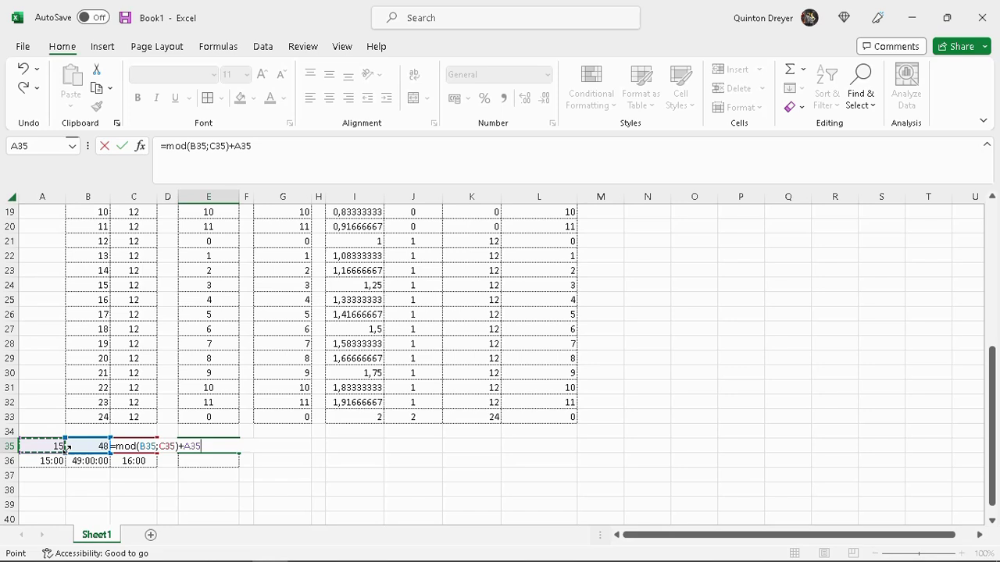
{"action": "key", "text": "Return"}
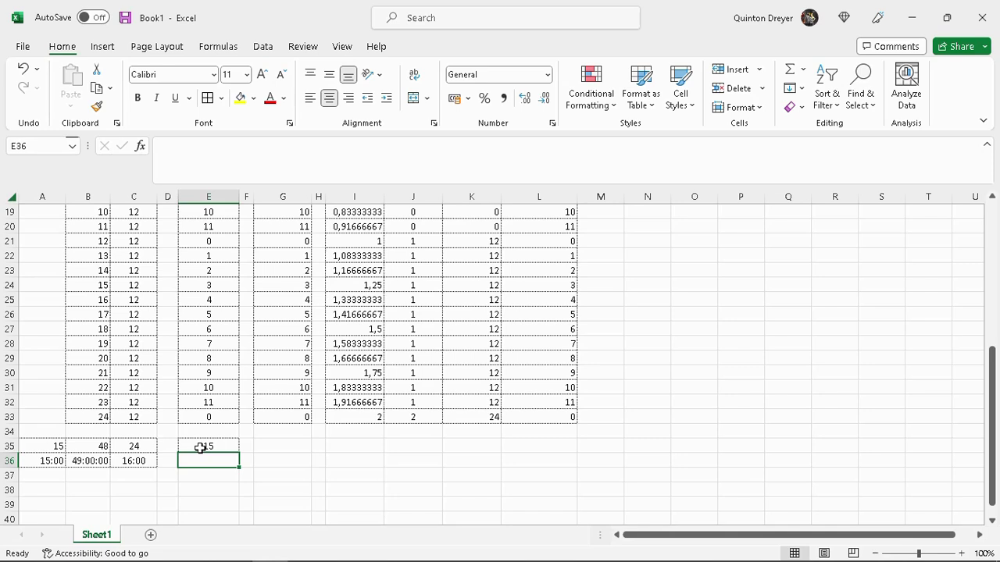
Change the hour count in B35 to 49 and check the MOD result in E35.
{"action": "left_click", "coordinate": [95, 447]}
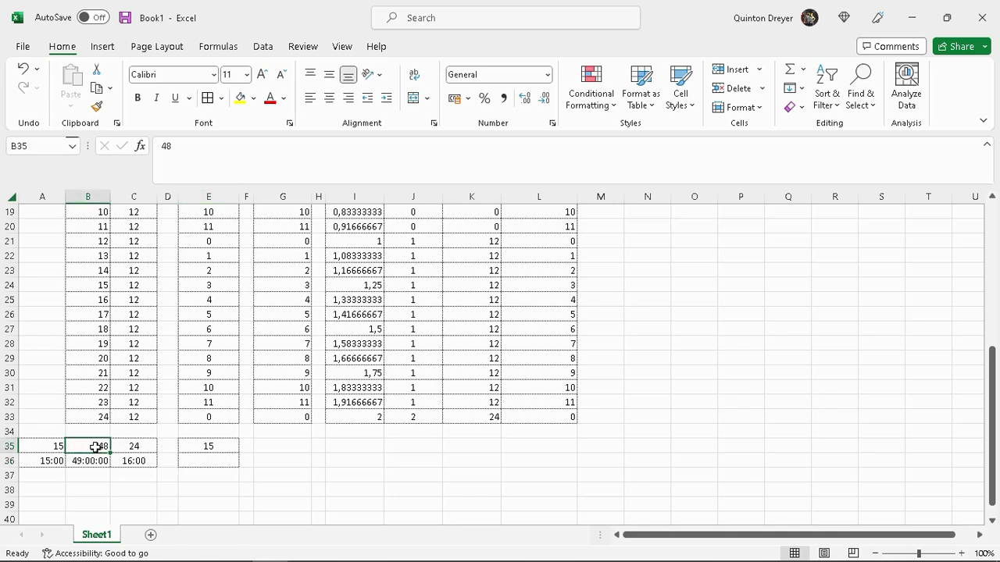
{"action": "type", "text": "49"}
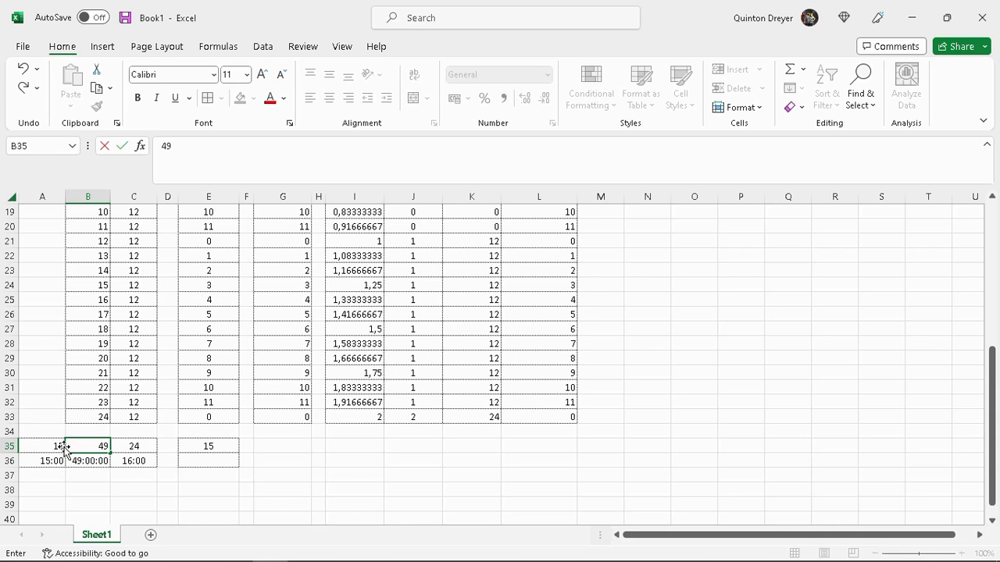
{"action": "key", "text": "Return"}
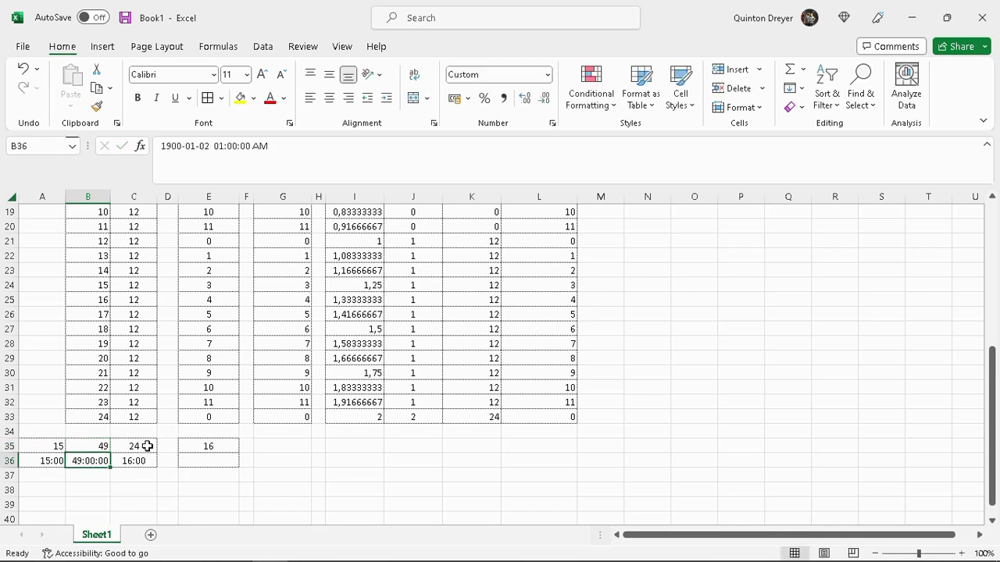
{"action": "left_click", "coordinate": [198, 447]}
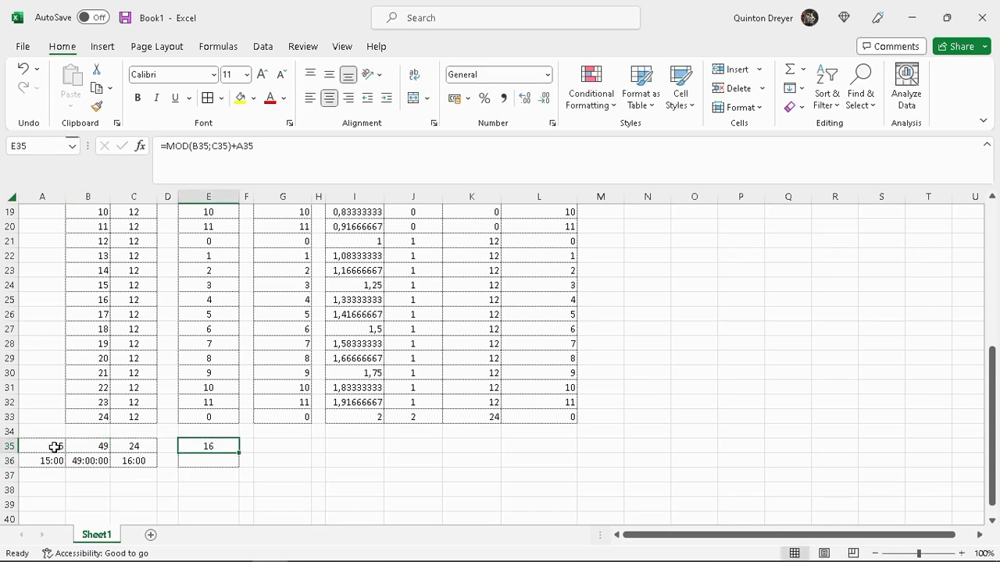
Set the start hour in A35 to 2 so E35 returns 3.
{"action": "left_click", "coordinate": [52, 446]}
{"action": "type", "text": "2"}
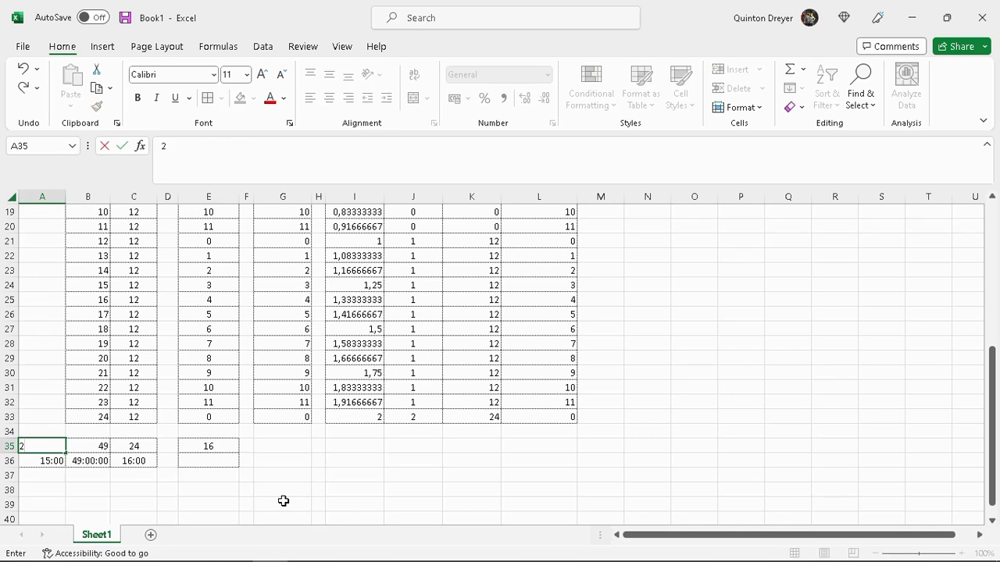
{"action": "key", "text": "Return"}
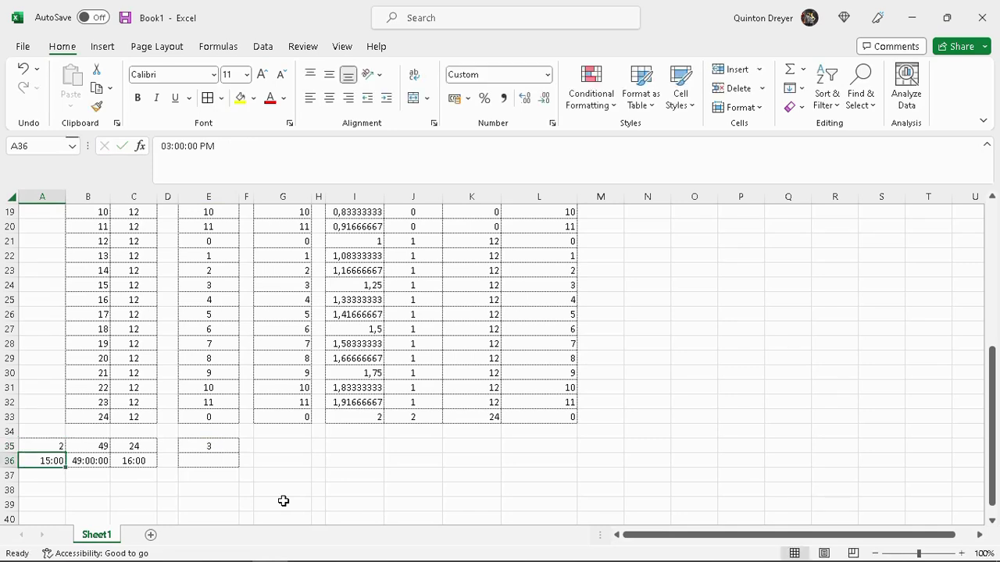
{"action": "left_click", "coordinate": [96, 447]}
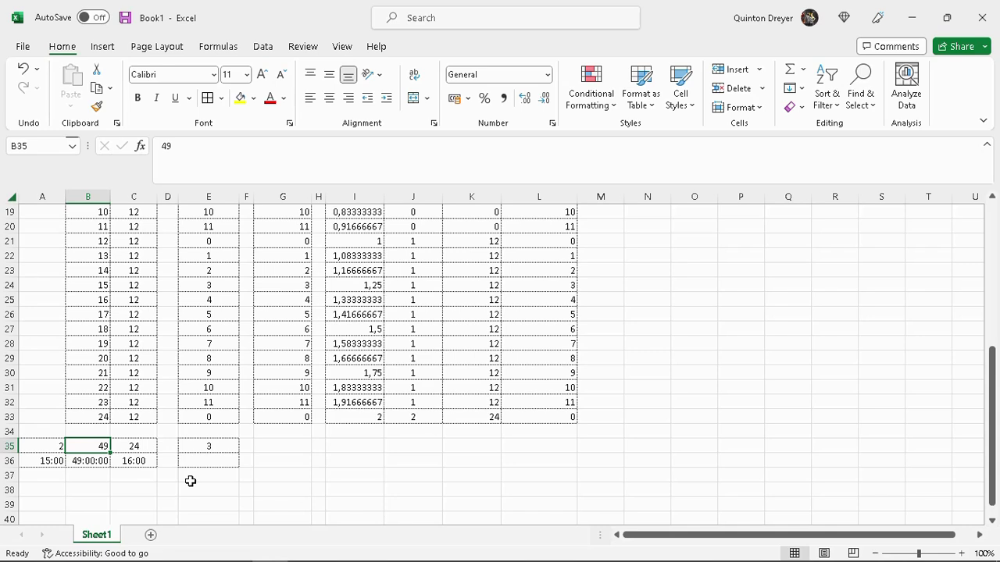
{"action": "left_click", "coordinate": [49, 460]}
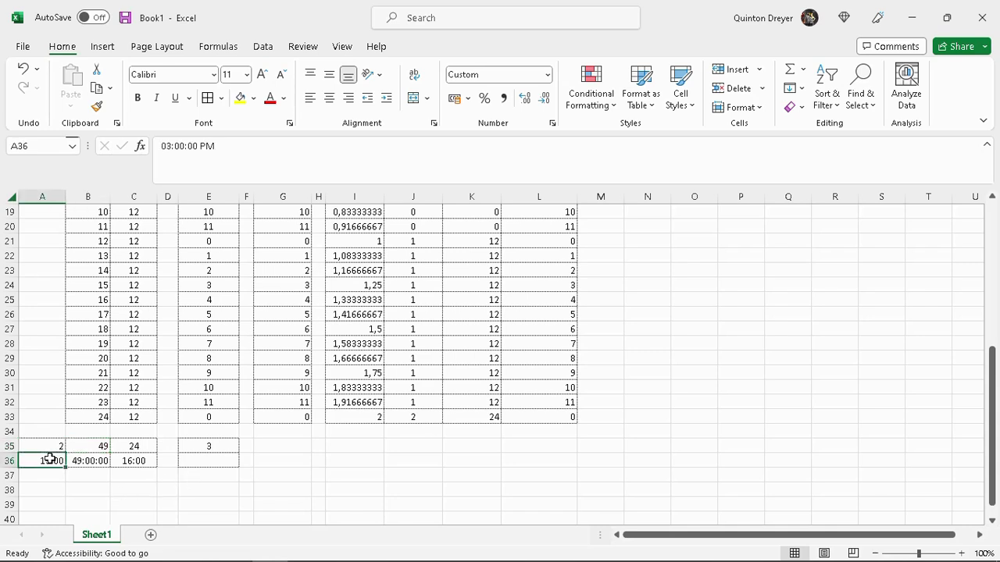
Enter 02:00 in A36 and put =A36+B36 in E36, showing 03:00.
{"action": "type", "text": "02:00"}
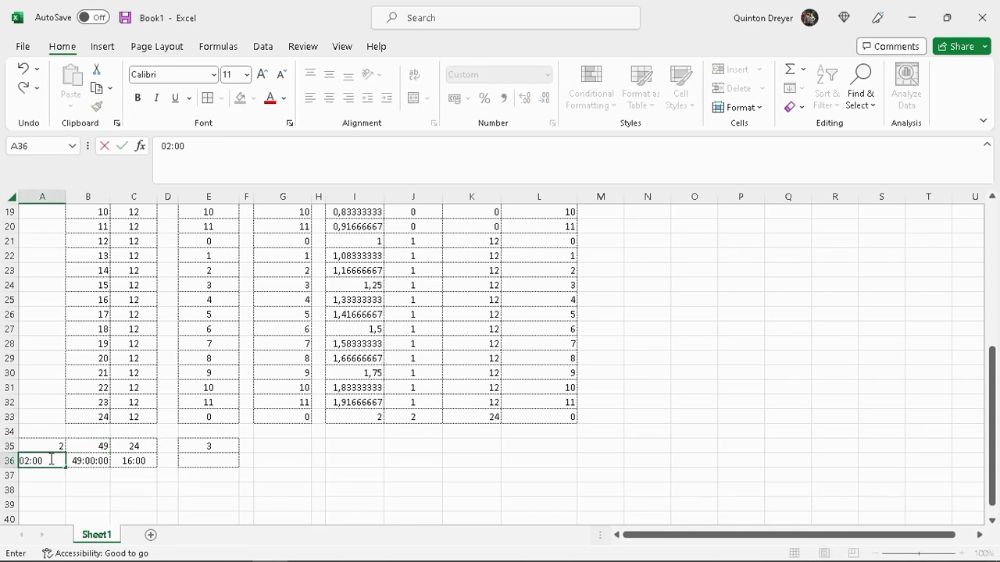
{"action": "key", "text": "Return"}
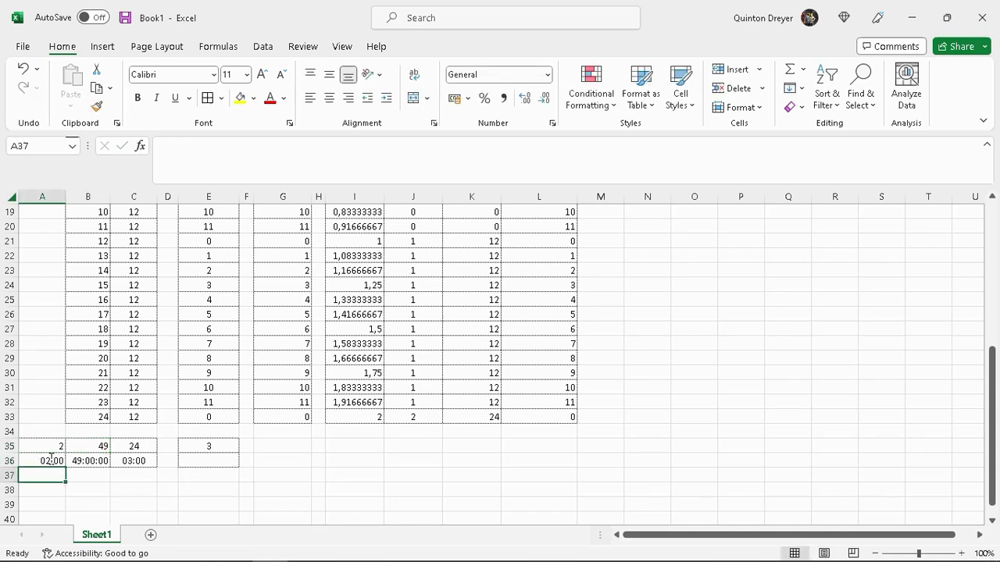
{"action": "left_click", "coordinate": [139, 461]}
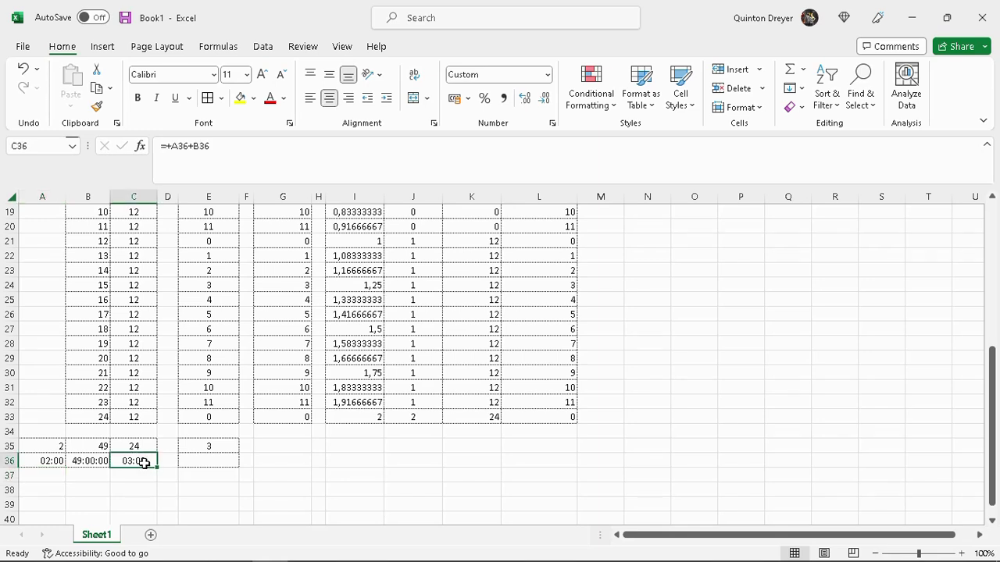
{"action": "left_click", "coordinate": [226, 464]}
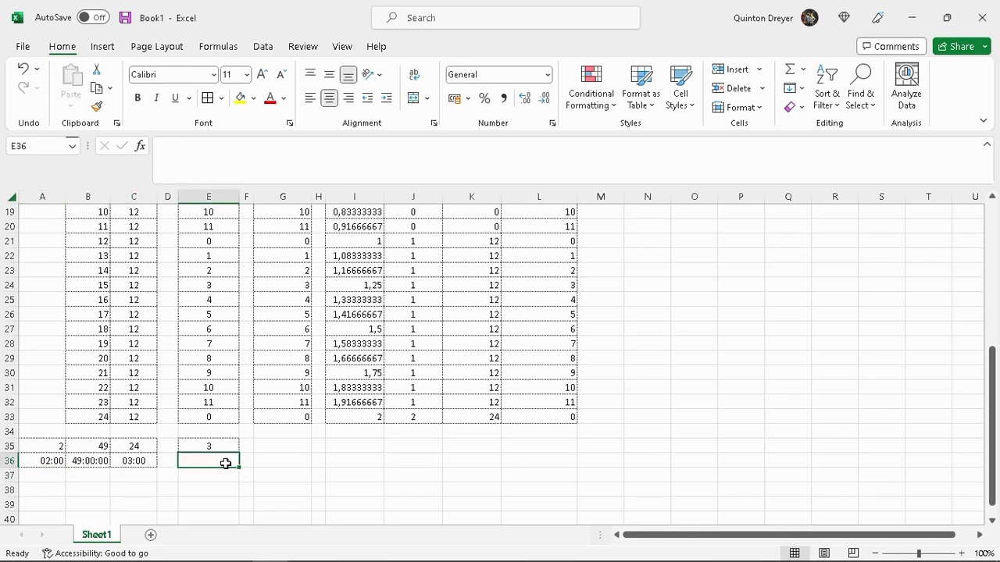
{"action": "type", "text": "="}
{"action": "left_click", "coordinate": [51, 461]}
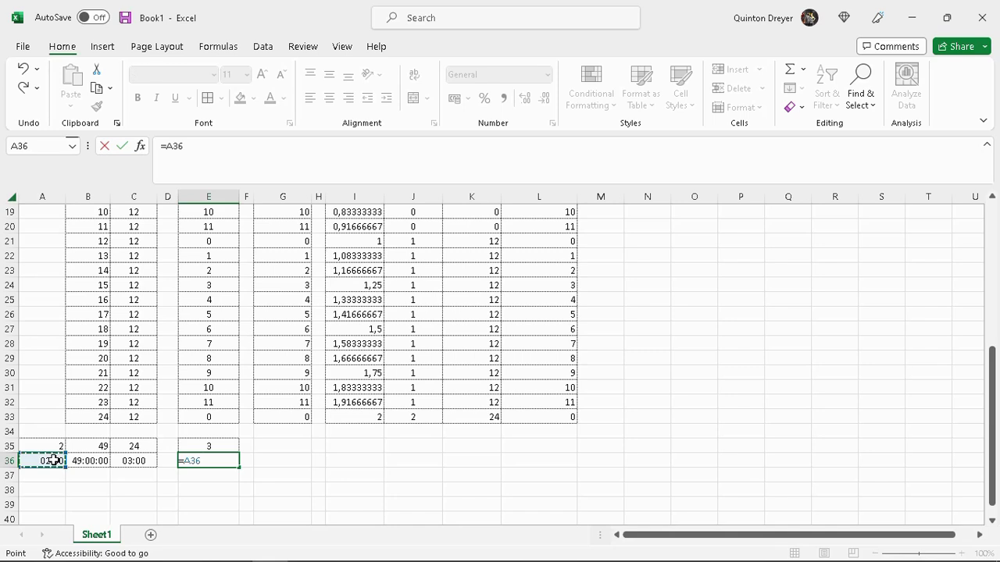
{"action": "type", "text": "+"}
{"action": "left_click", "coordinate": [98, 461]}
{"action": "key", "text": "Return"}
Clear the old time sum from C36.
{"action": "left_click", "coordinate": [143, 461]}
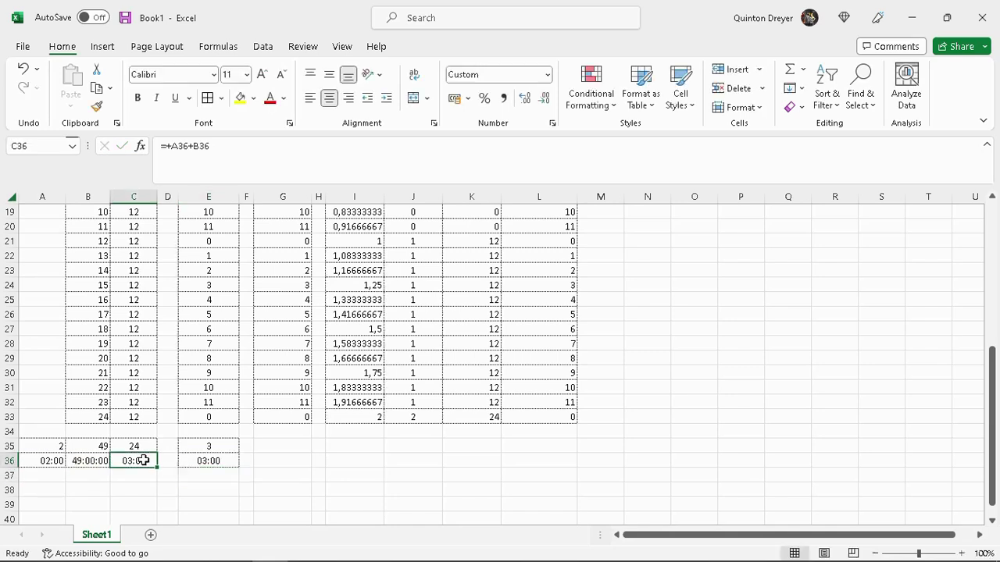
{"action": "key", "text": "Delete"}
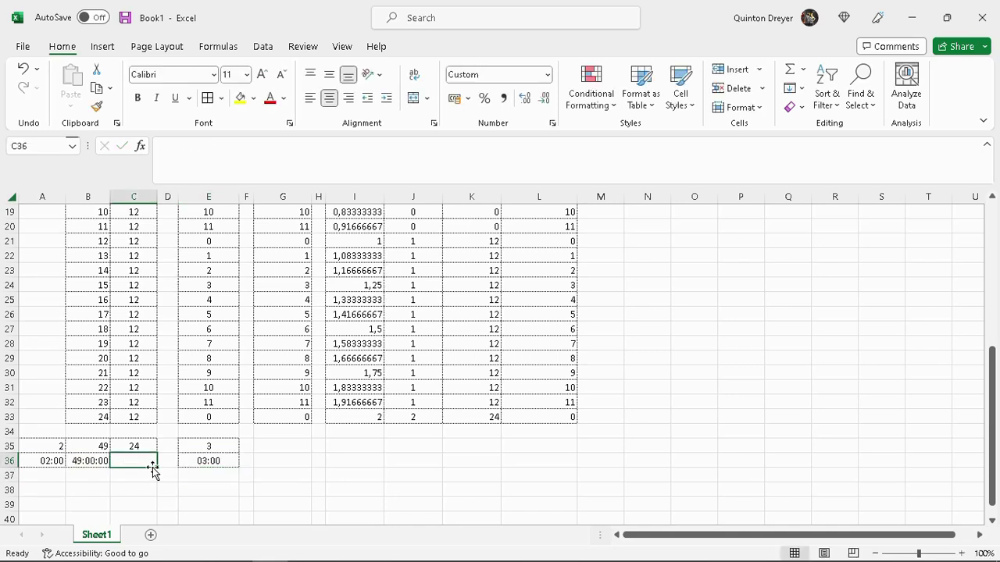
{"action": "left_click", "coordinate": [88, 447]}
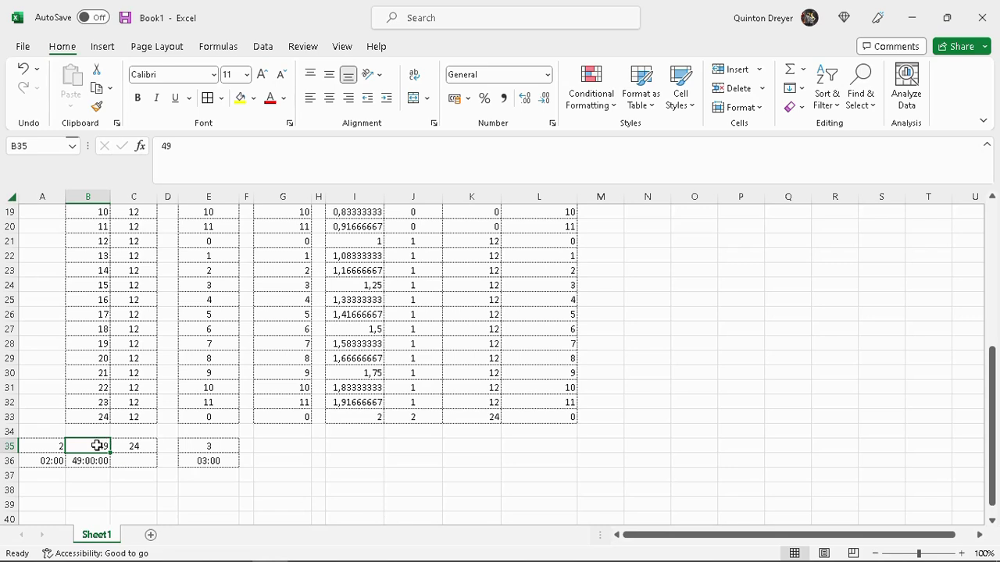
Change the hour count in B35 to 791, making E35 return 25.
{"action": "type", "text": "791"}
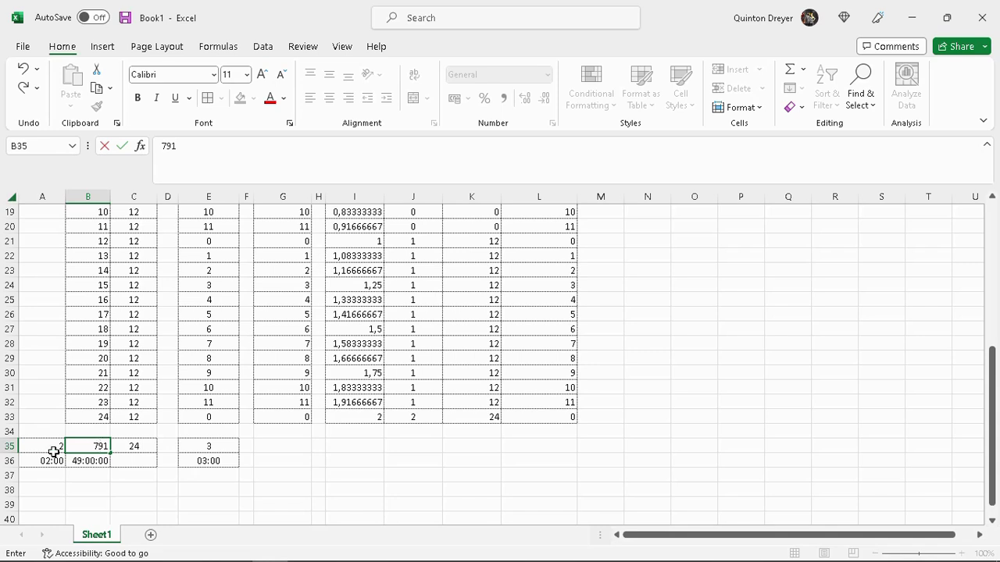
{"action": "key", "text": "Return"}
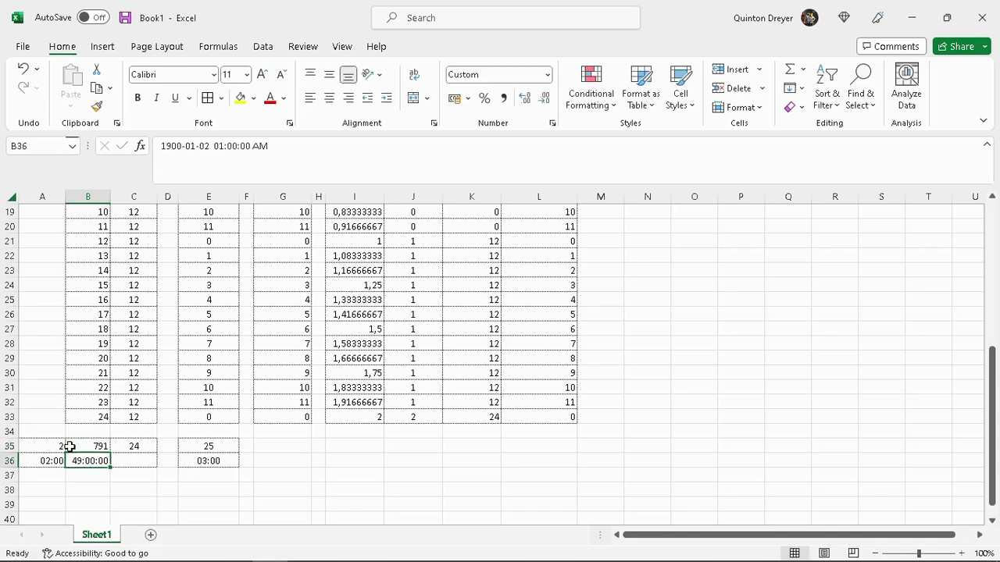
{"action": "left_click", "coordinate": [197, 445]}
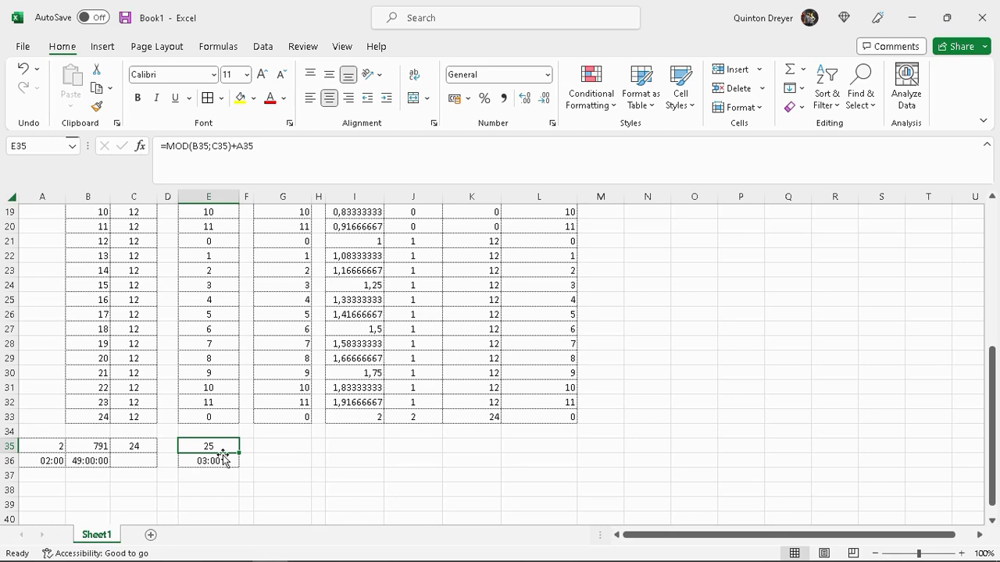
Enter 791:00 in B36 and widen column B to show 791:00:00; E36 reads 01:00.
{"action": "left_click", "coordinate": [81, 461]}
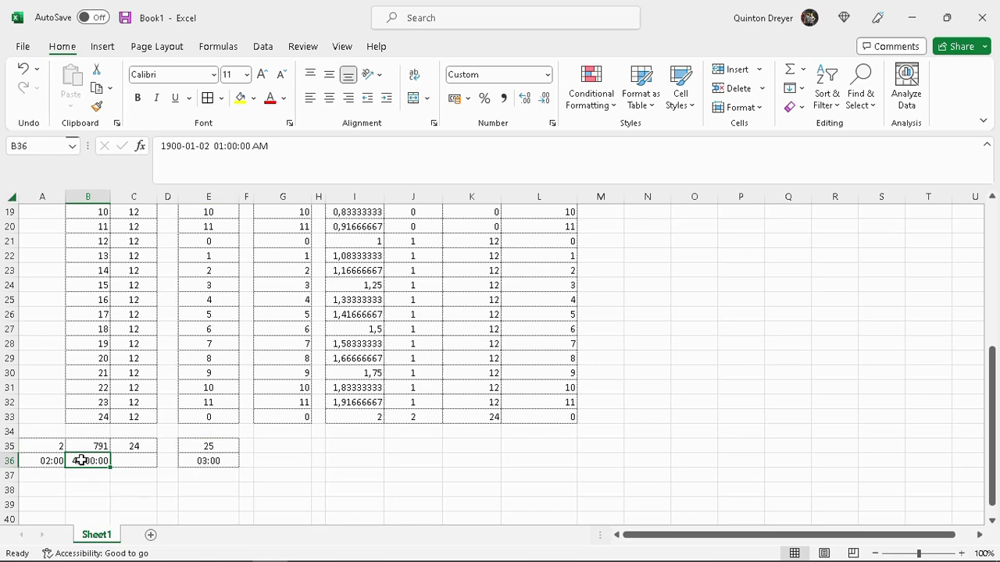
{"action": "type", "text": "791:00"}
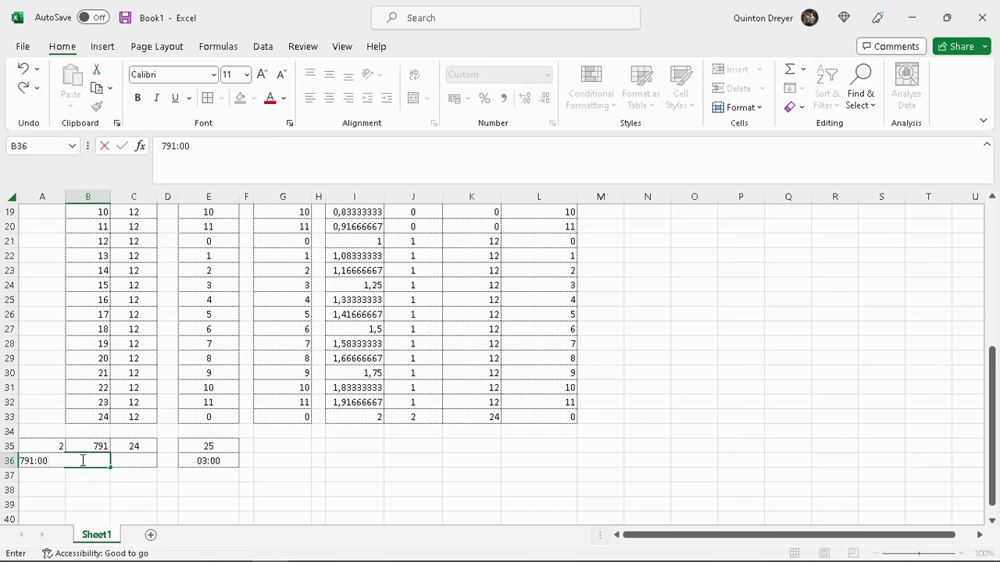
{"action": "key", "text": "Return"}
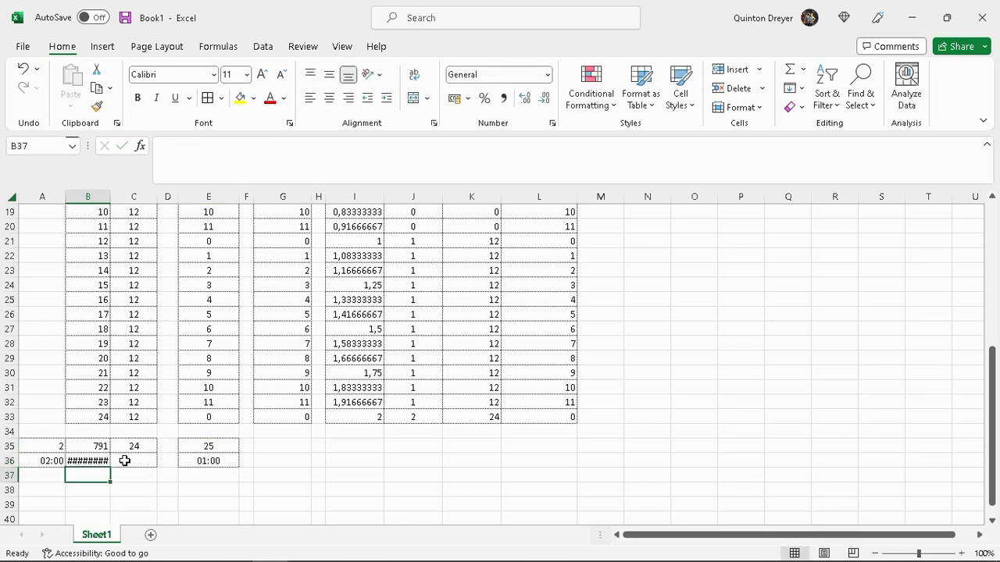
{"action": "left_click_drag", "start_coordinate": [116, 197], "coordinate": [124, 199]}
{"action": "left_click", "coordinate": [228, 458]}
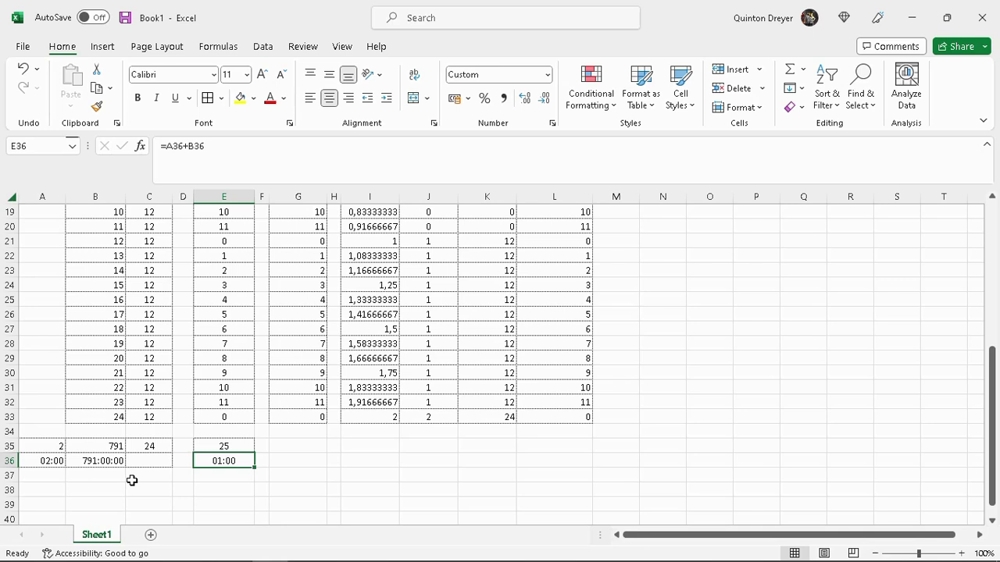
{"action": "left_click", "coordinate": [226, 447]}
Check the divisors in C13:C18, then clear A35's start hour to see the MOD result.
{"action": "scroll", "coordinate": [225, 446], "scroll_direction": "up", "scroll_amount": 3}
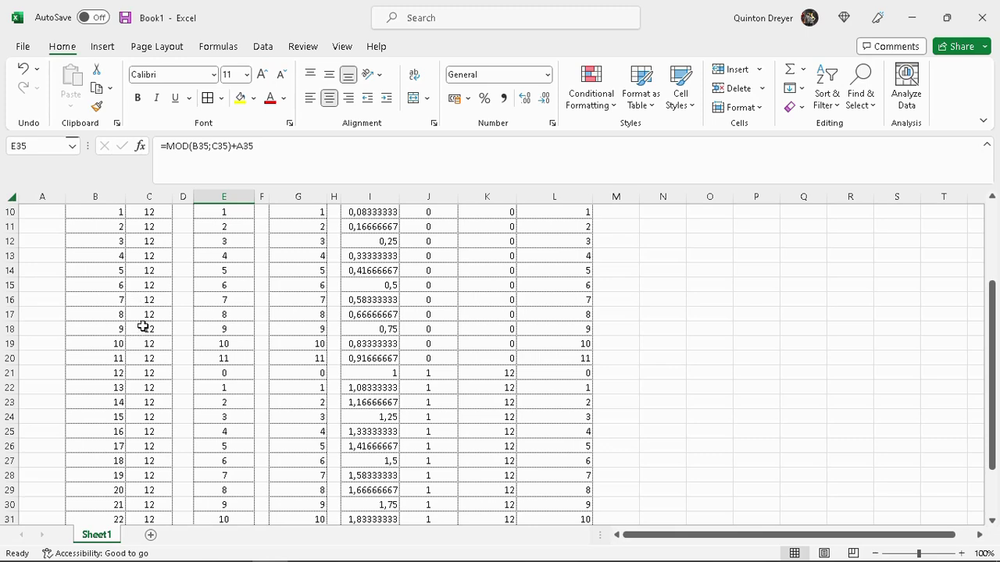
{"action": "left_click_drag", "start_coordinate": [149, 258], "coordinate": [151, 324]}
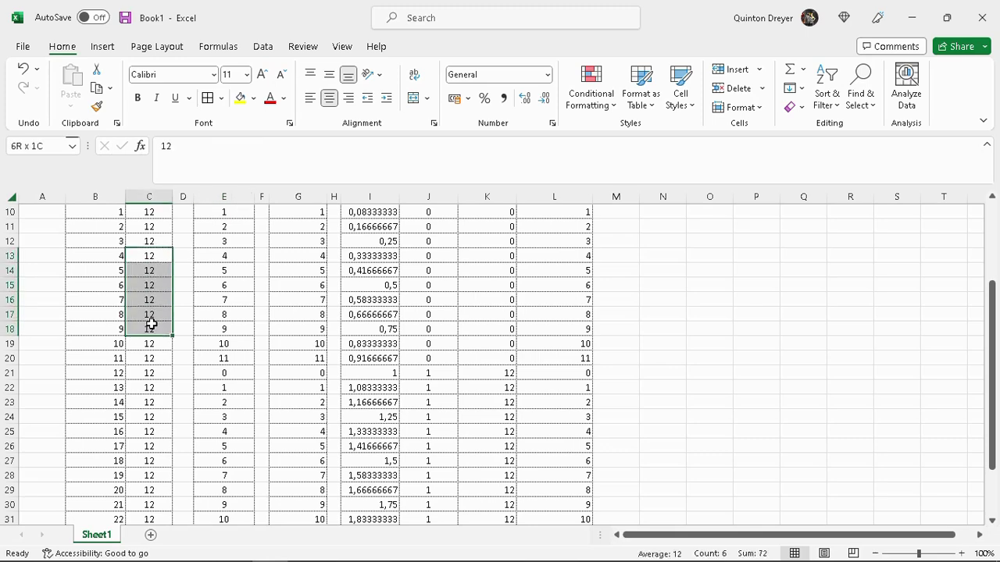
{"action": "scroll", "coordinate": [147, 312], "scroll_direction": "down", "scroll_amount": 4}
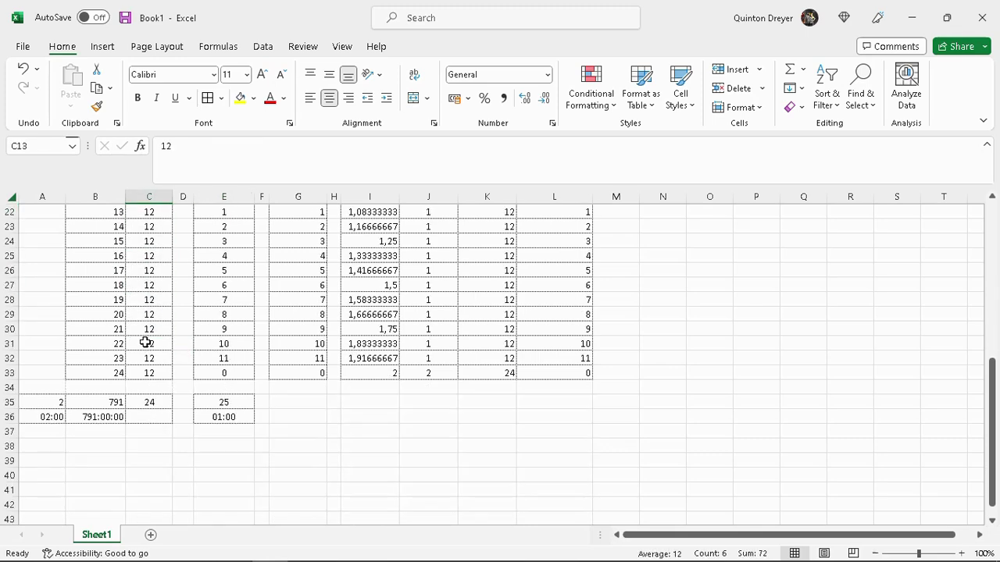
{"action": "left_click", "coordinate": [210, 403]}
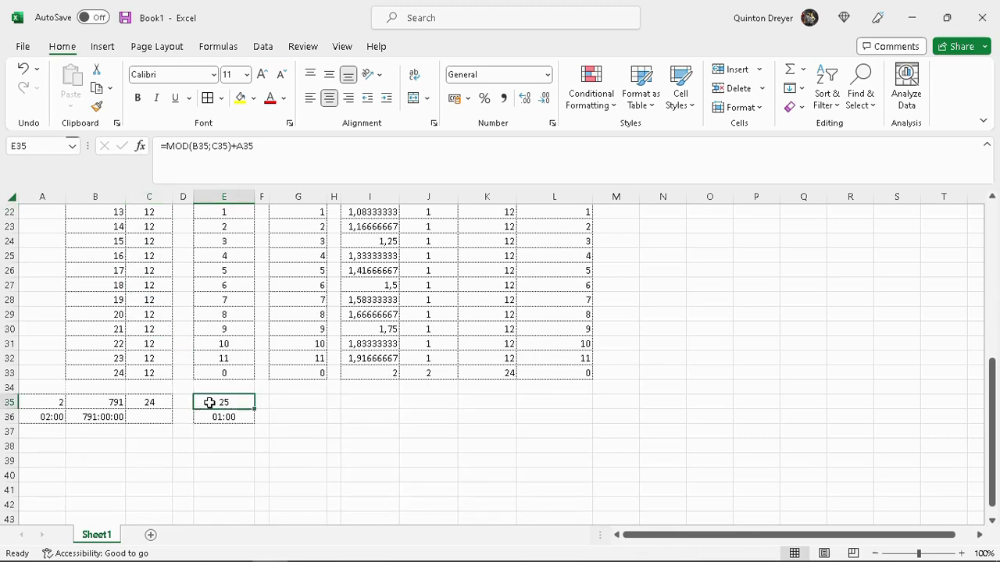
{"action": "left_click", "coordinate": [55, 400]}
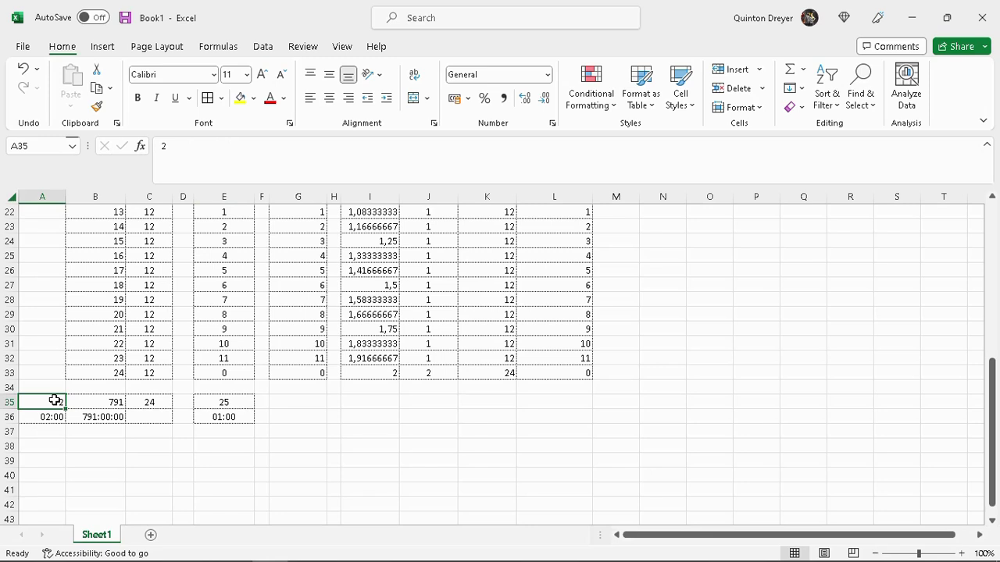
{"action": "key", "text": "Delete"}
{"action": "left_click", "coordinate": [227, 403]}
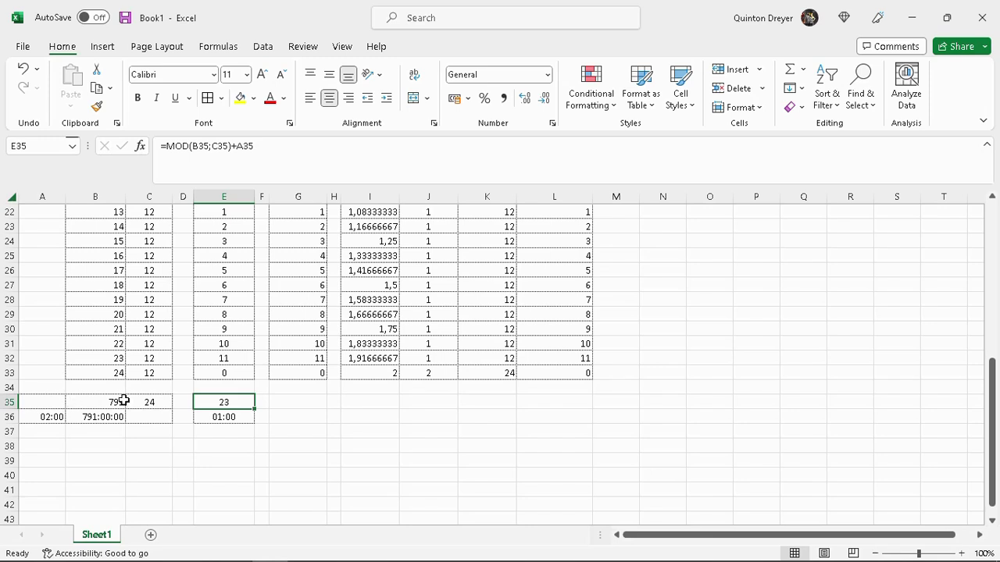
Set B35 to 761 hours and restore the start hour 2 in A35.
{"action": "left_click", "coordinate": [48, 404]}
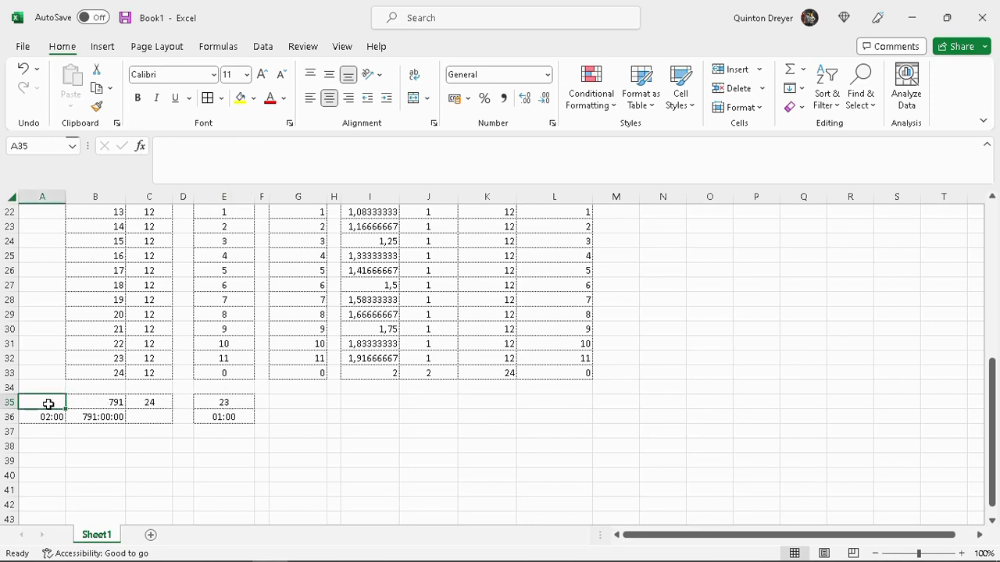
{"action": "left_click", "coordinate": [100, 403]}
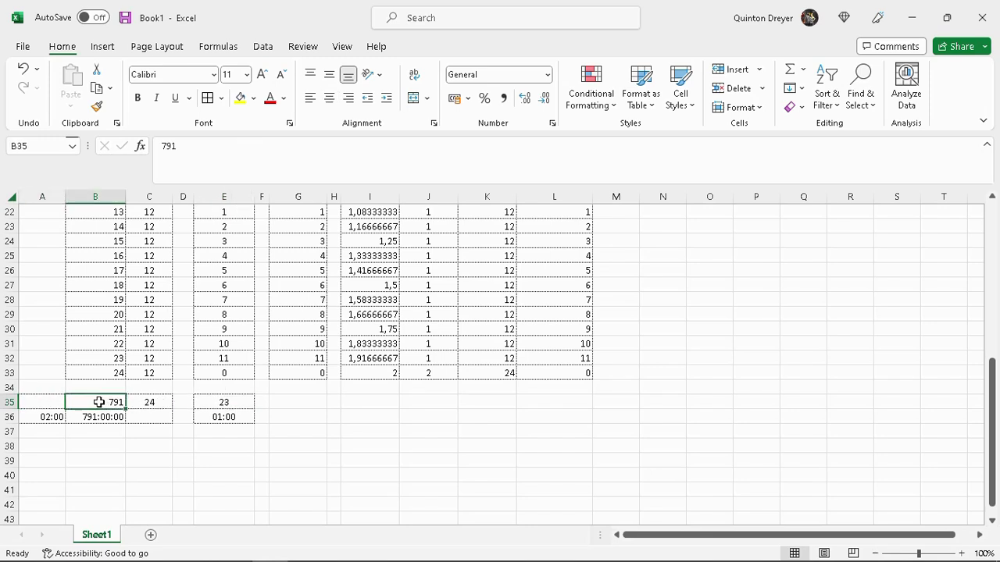
{"action": "type", "text": "761"}
{"action": "key", "text": "Return"}
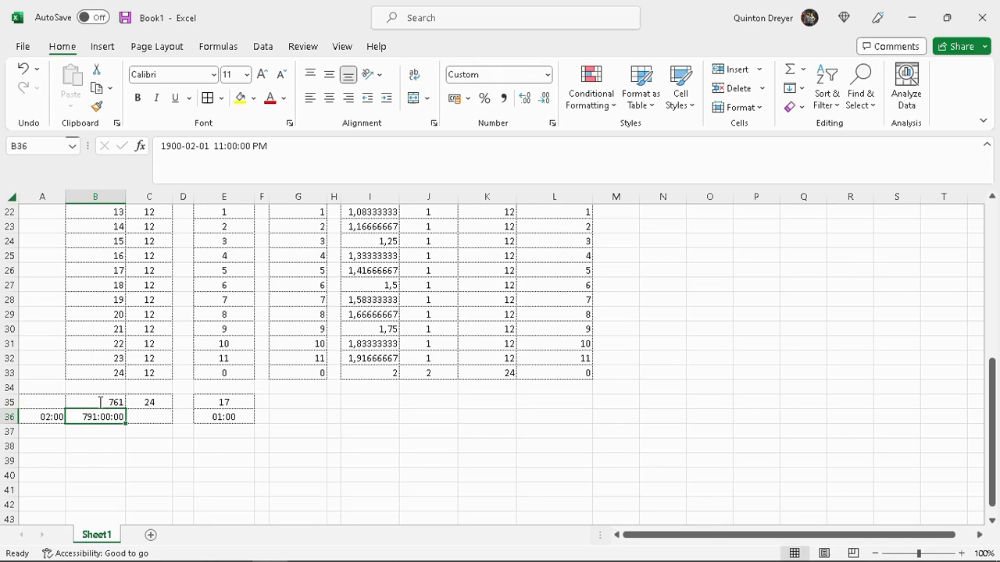
{"action": "left_click", "coordinate": [37, 403]}
{"action": "type", "text": "2"}
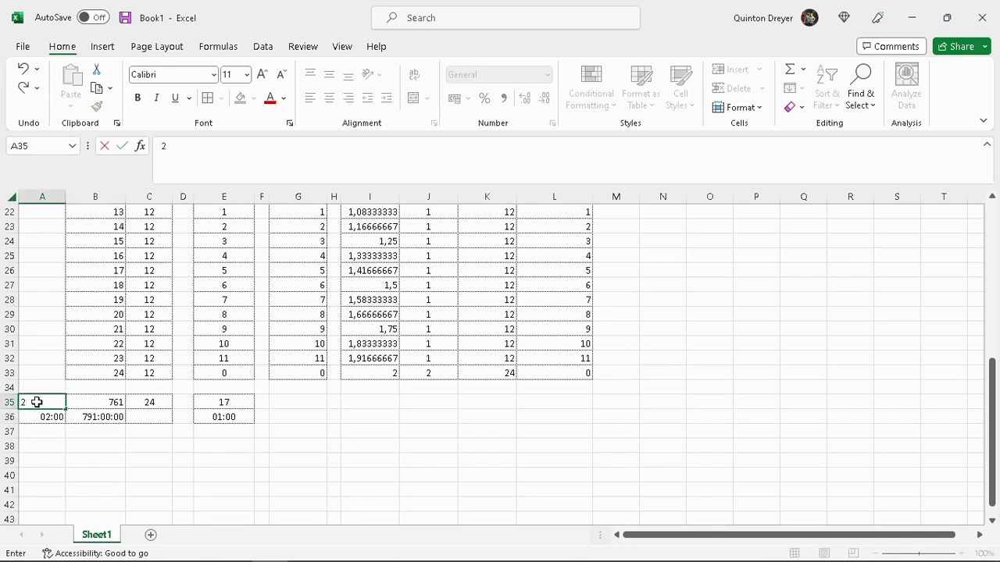
{"action": "key", "text": "Return"}
{"action": "left_click", "coordinate": [237, 402]}
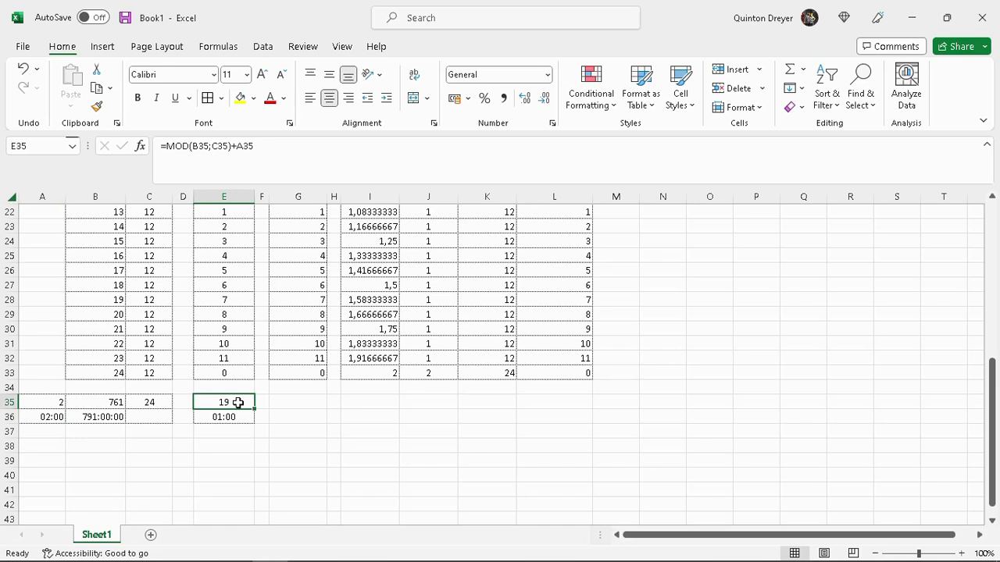
Enter 761:00 in B36 and compare E35 (19) with E36 (19:00).
{"action": "left_click", "coordinate": [98, 418]}
{"action": "type", "text": "7"}
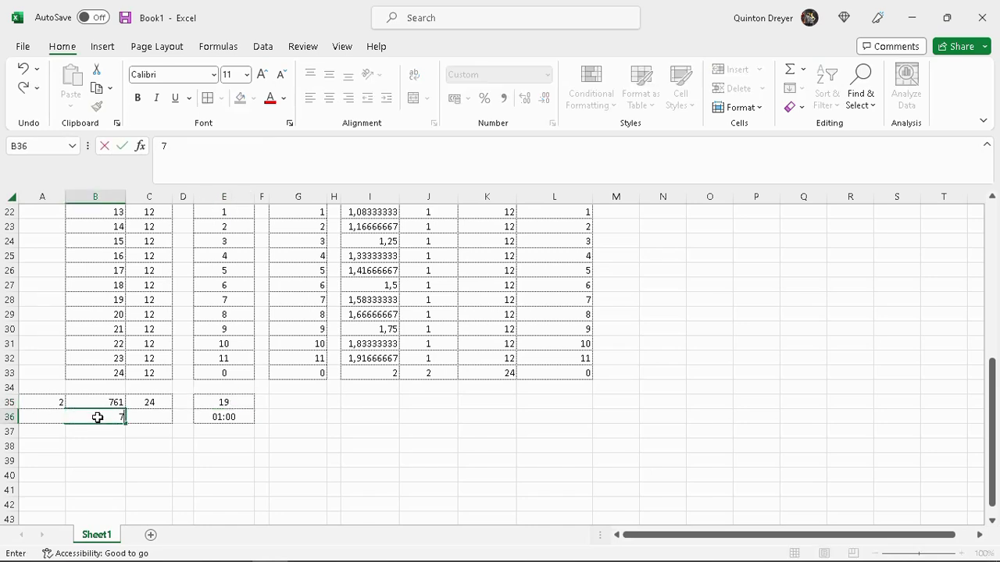
{"action": "type", "text": "61:00"}
{"action": "key", "text": "Return"}
{"action": "left_click_drag", "start_coordinate": [235, 418], "coordinate": [237, 407]}
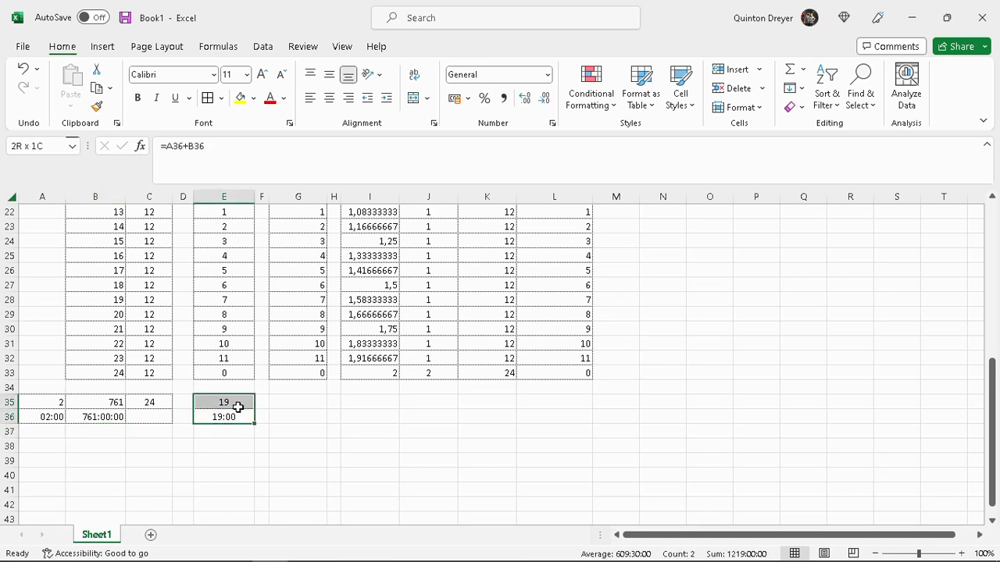
{"action": "mouse_move", "coordinate": [47, 404]}
{"action": "left_mouse_down"}
{"action": "mouse_move", "coordinate": [237, 419]}
{"action": "mouse_move", "coordinate": [221, 407]}
{"action": "mouse_move", "coordinate": [50, 417]}
{"action": "left_mouse_up"}
{"action": "left_click", "coordinate": [221, 402]}
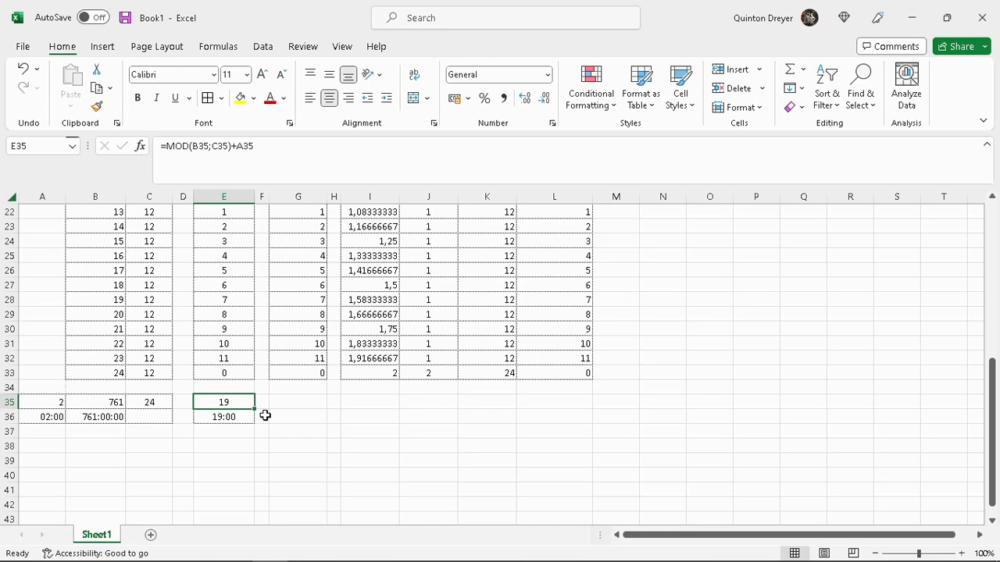
{"action": "scroll", "coordinate": [394, 454], "scroll_direction": "up", "scroll_amount": 7}
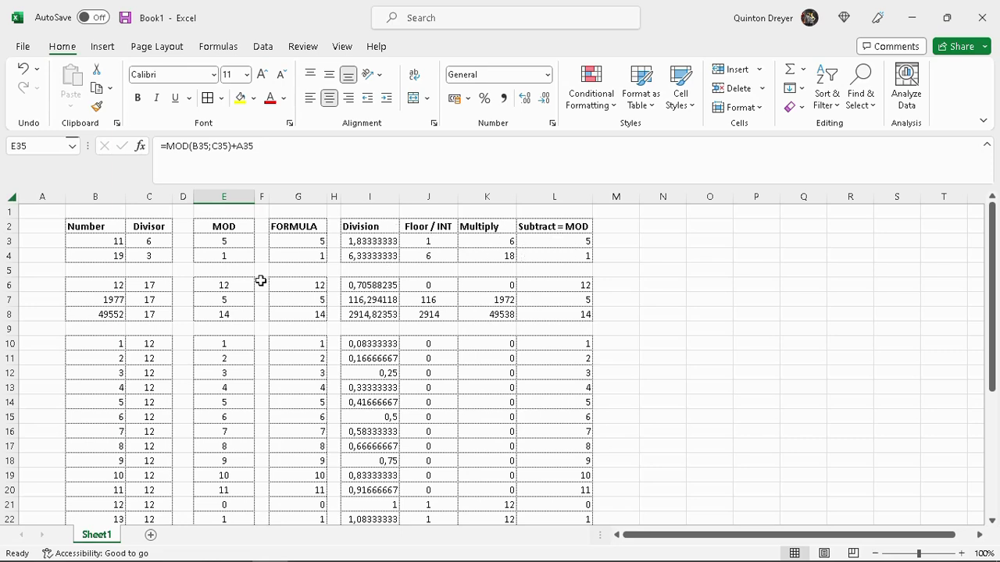
{"action": "left_click", "coordinate": [294, 245]}
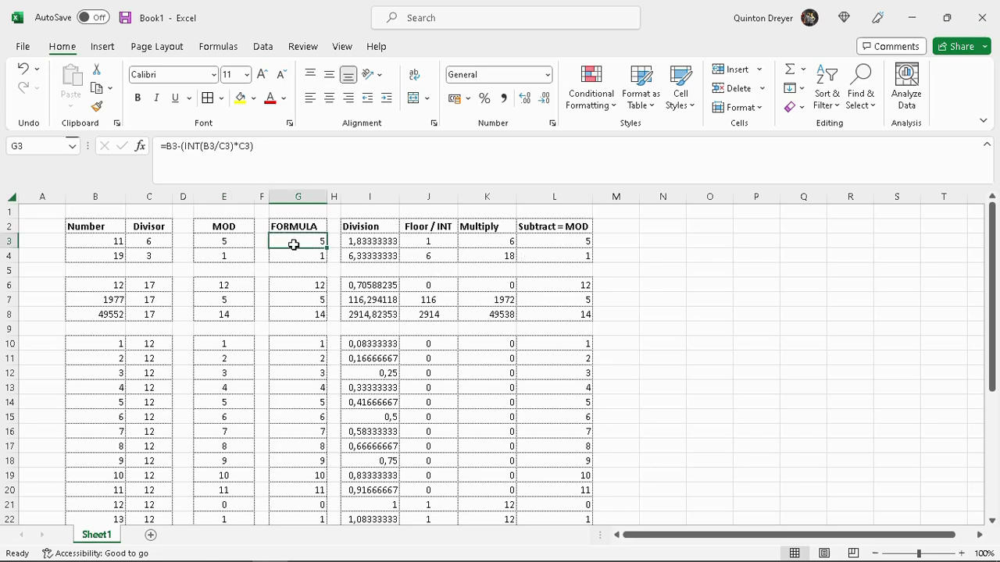
{"action": "left_click", "coordinate": [218, 242]}
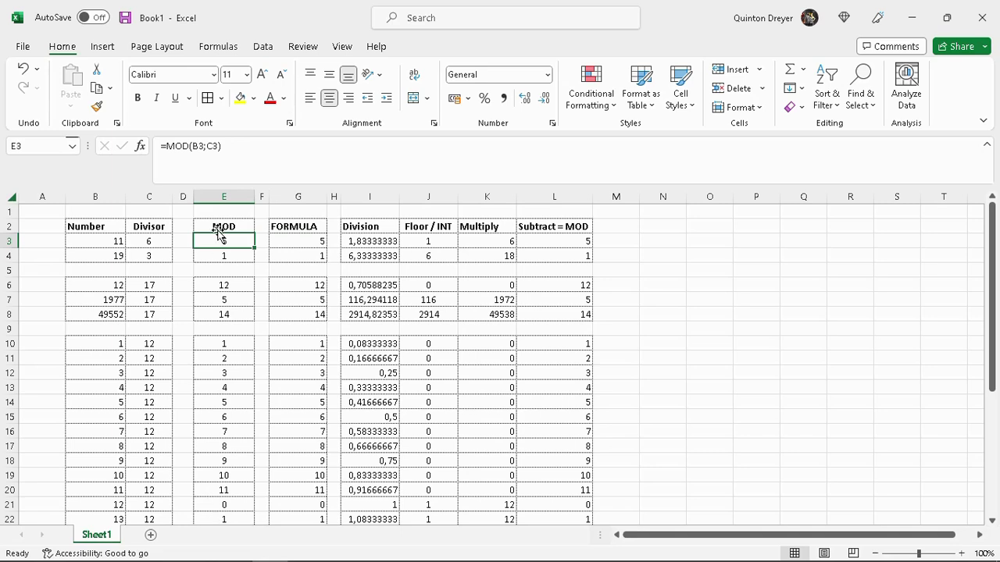